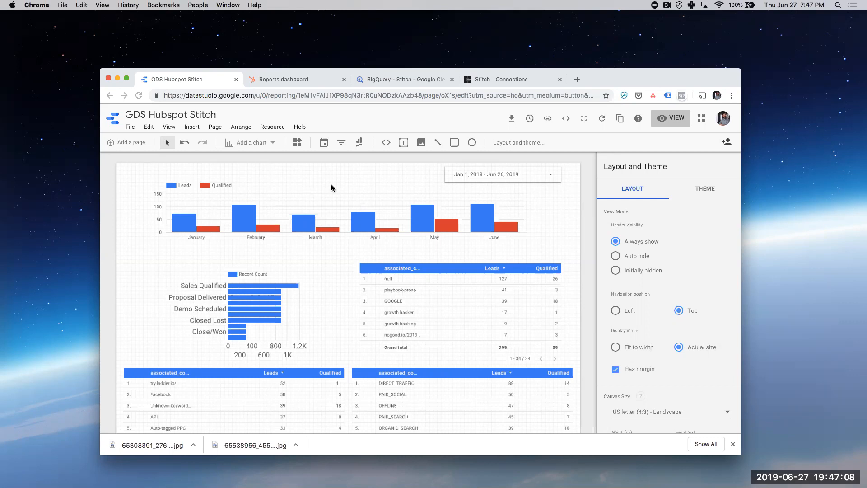
# Examine the data setup of the leads bar chart, deal stage chart and lead source table in the GDS Hubspot Stitch report
pyautogui.click(319, 185)
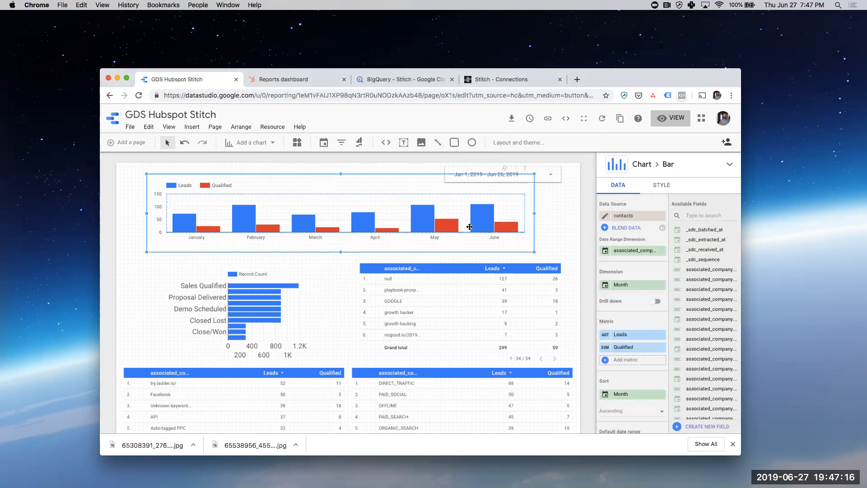
pyautogui.click(195, 276)
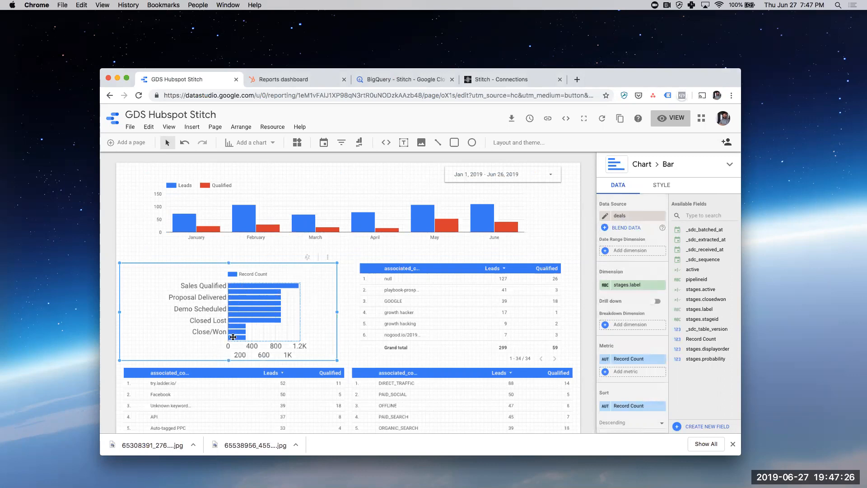
pyautogui.click(457, 273)
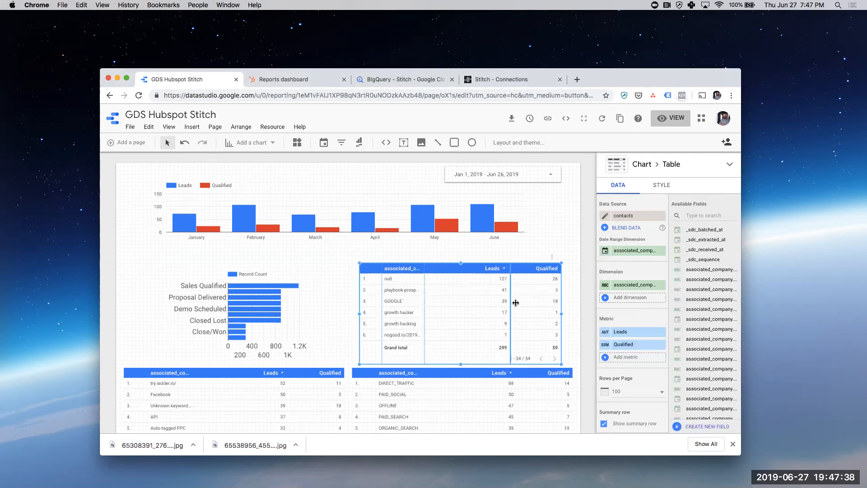
pyautogui.scroll(-2, 534, 305)
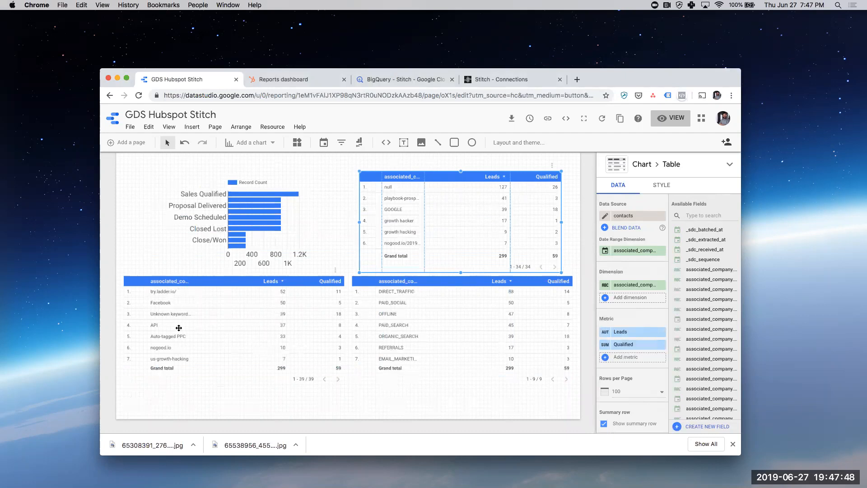
pyautogui.scroll(3, 199, 304)
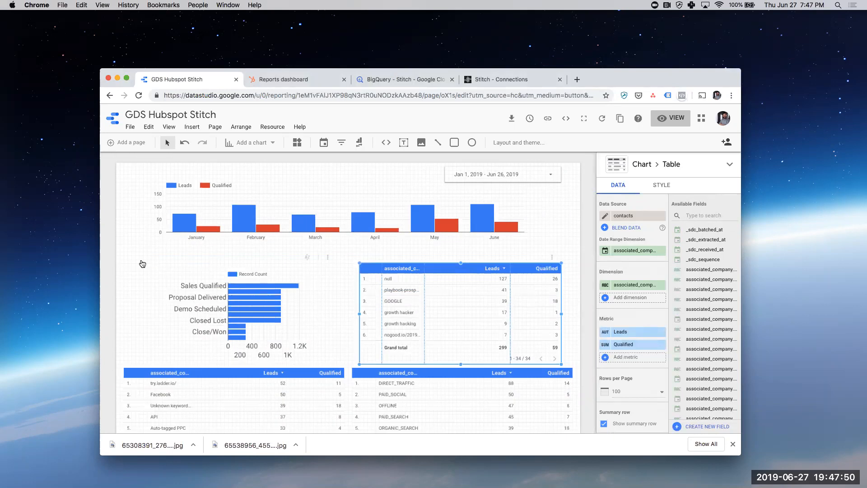
pyautogui.click(142, 263)
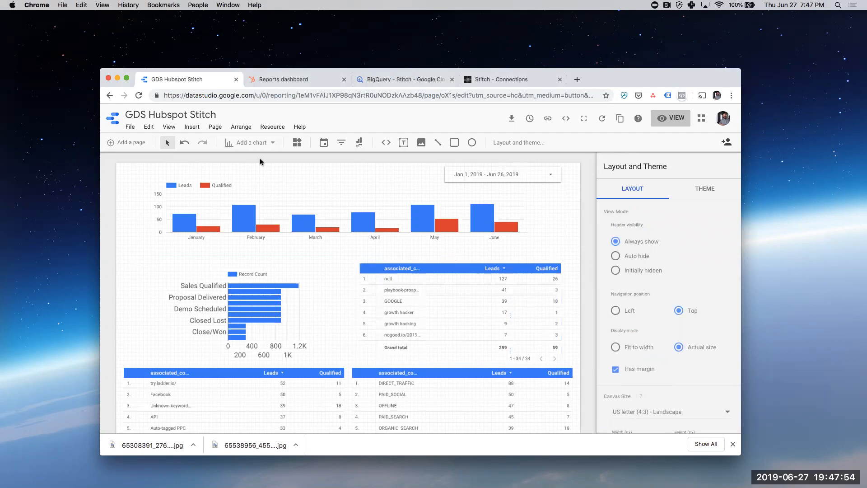
# Switch to the HubSpot Marketing Dashboard and examine the quarterly charts of contacts created and contacts who enquired about services
pyautogui.click(316, 80)
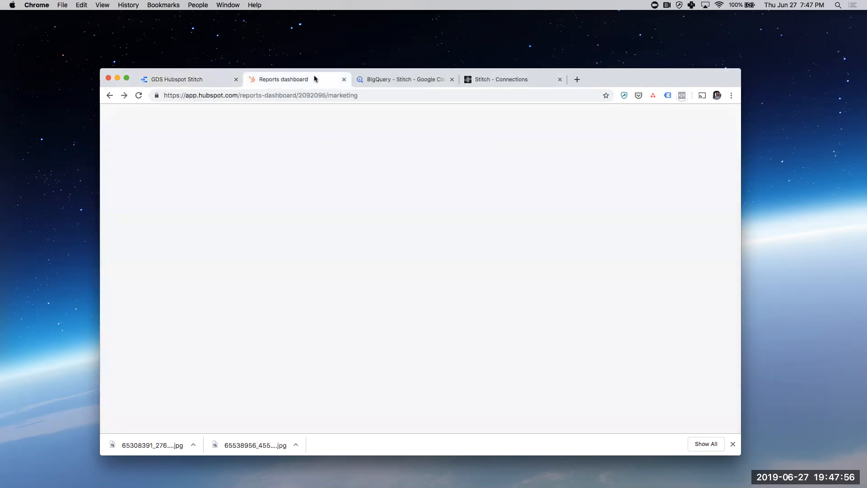
pyautogui.scroll(-3, 299, 236)
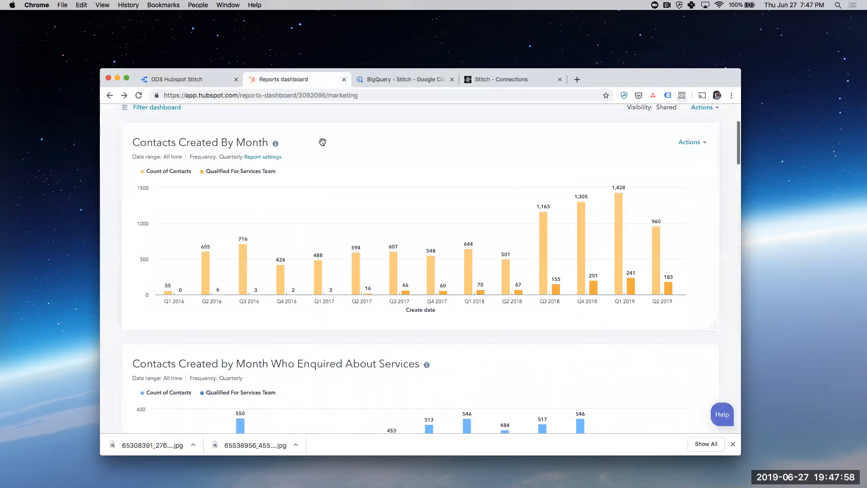
pyautogui.moveTo(249, 293)
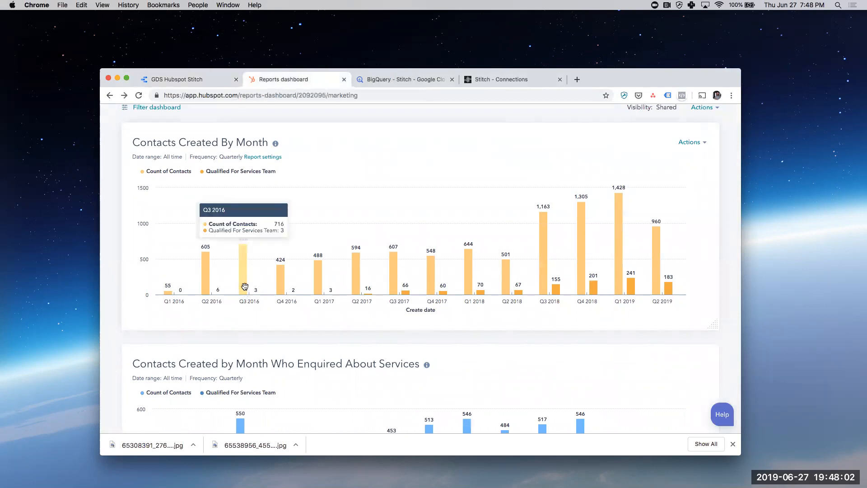
pyautogui.scroll(-3, 273, 302)
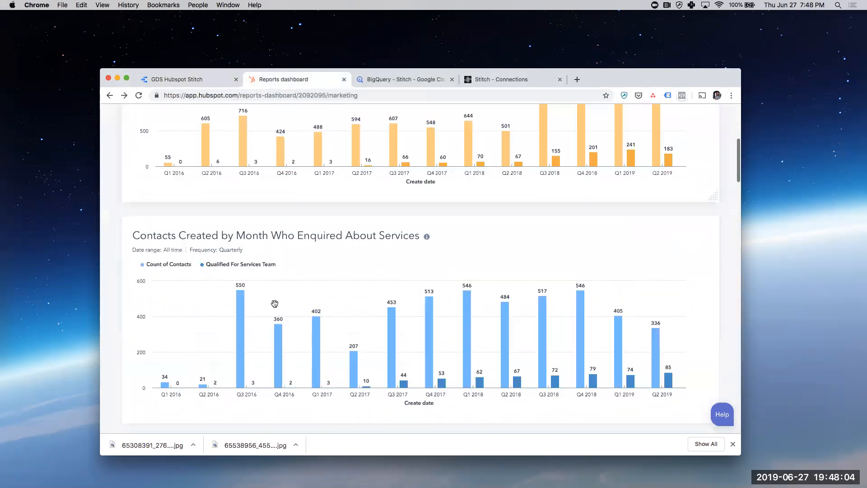
pyautogui.scroll(-2, 313, 331)
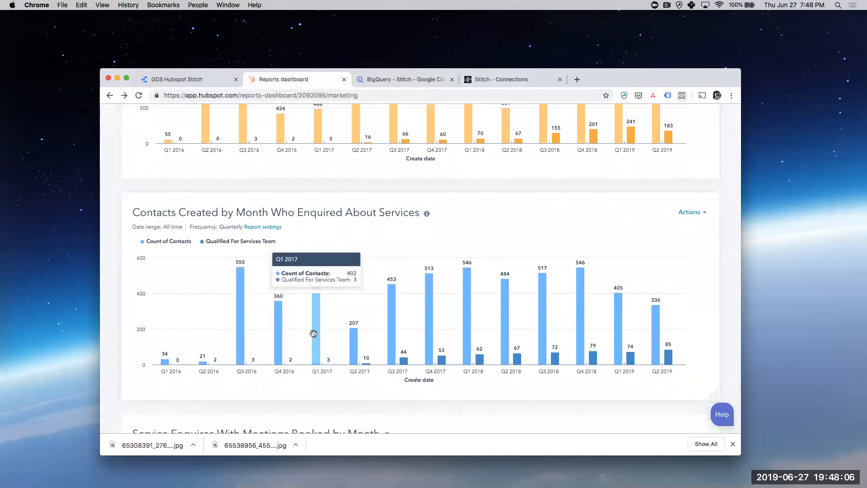
# Review the deal funnel, Spotlight contacts, sessions and Qualified Enquiries by Country reports further down the Marketing Dashboard
pyautogui.scroll(-5, 350, 359)
pyautogui.scroll(-5, 266, 279)
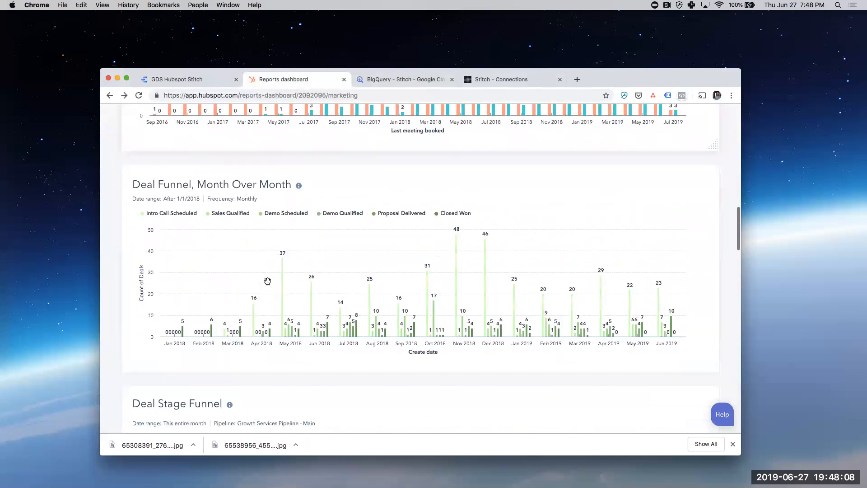
pyautogui.scroll(-2, 266, 280)
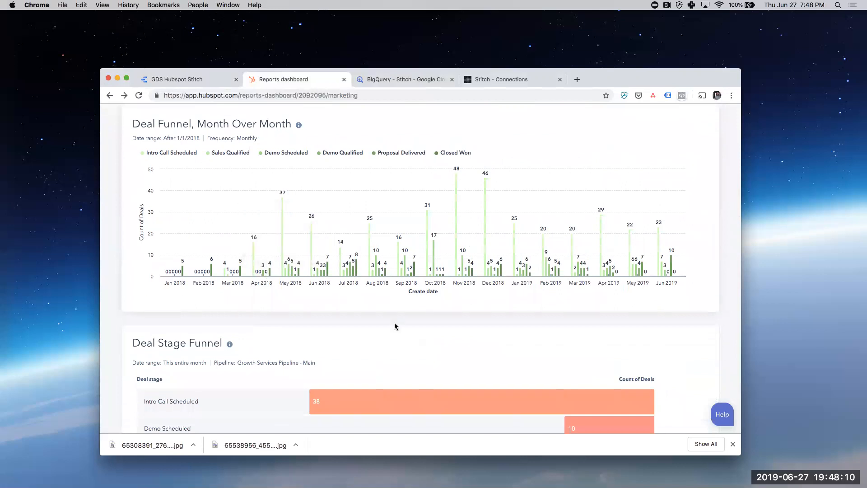
pyautogui.scroll(-2, 395, 324)
pyautogui.scroll(4, 395, 326)
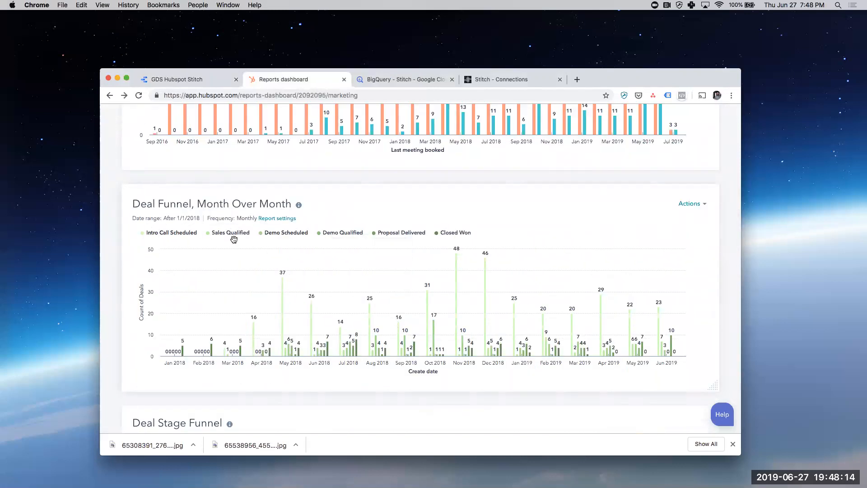
pyautogui.scroll(-6, 405, 267)
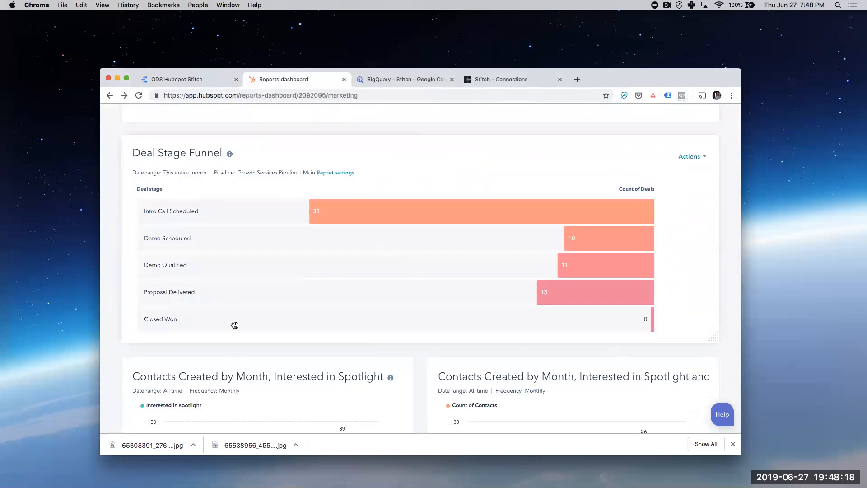
pyautogui.scroll(-4, 239, 352)
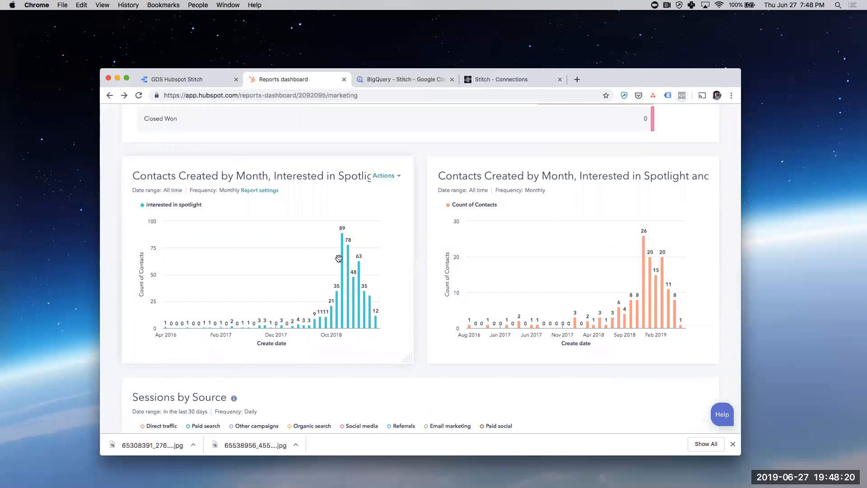
pyautogui.scroll(-1, 307, 309)
pyautogui.scroll(-4, 307, 310)
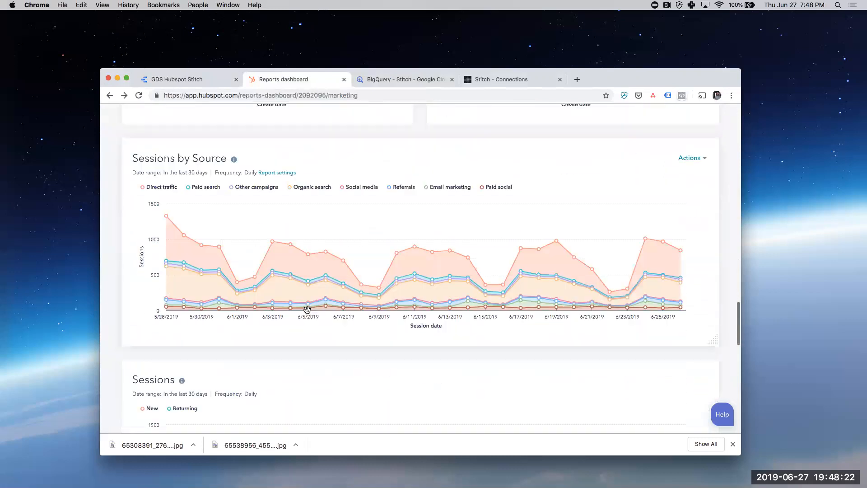
pyautogui.scroll(-6, 359, 277)
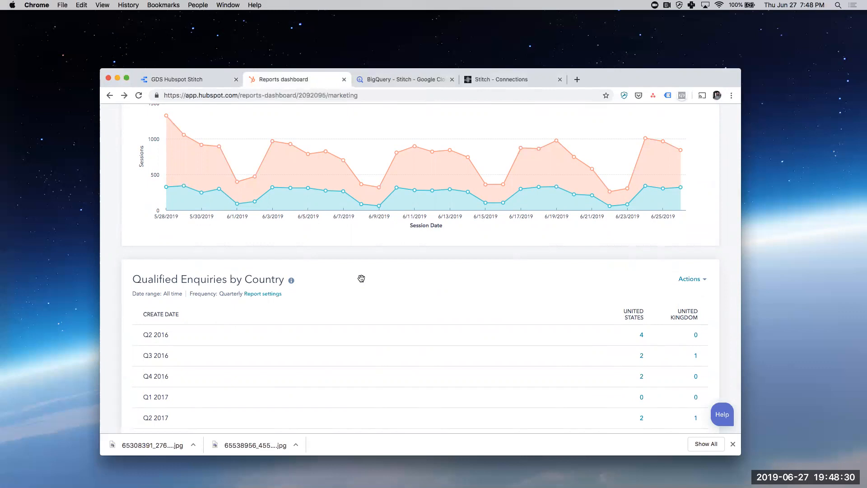
pyautogui.scroll(20, 361, 278)
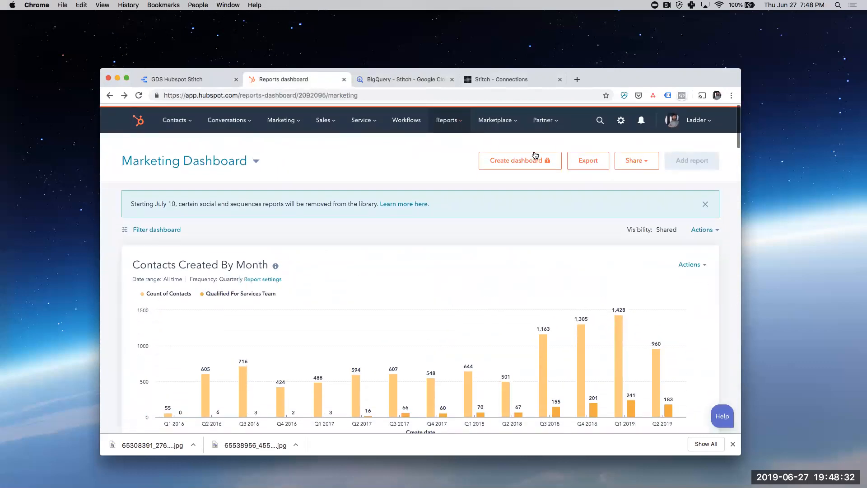
# Open the HubSpot reports list and preview the Qualified Enquiries by Country and Sessions by Source reports
pyautogui.moveTo(449, 125)
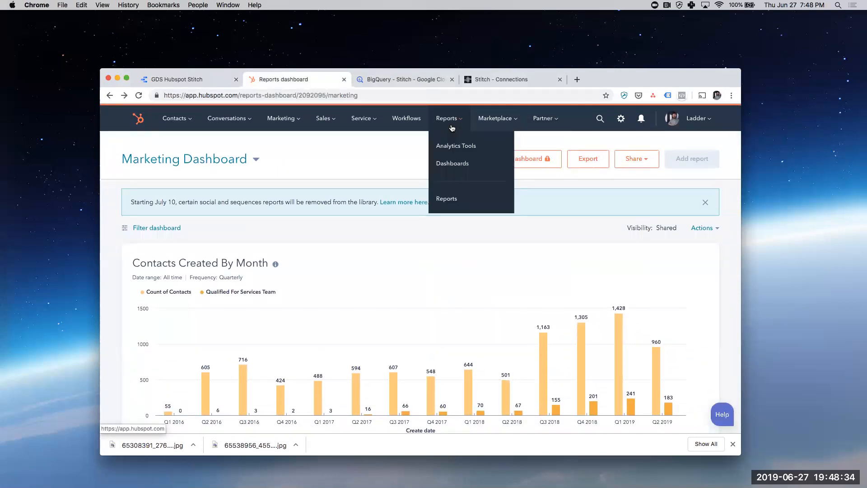
pyautogui.click(452, 199)
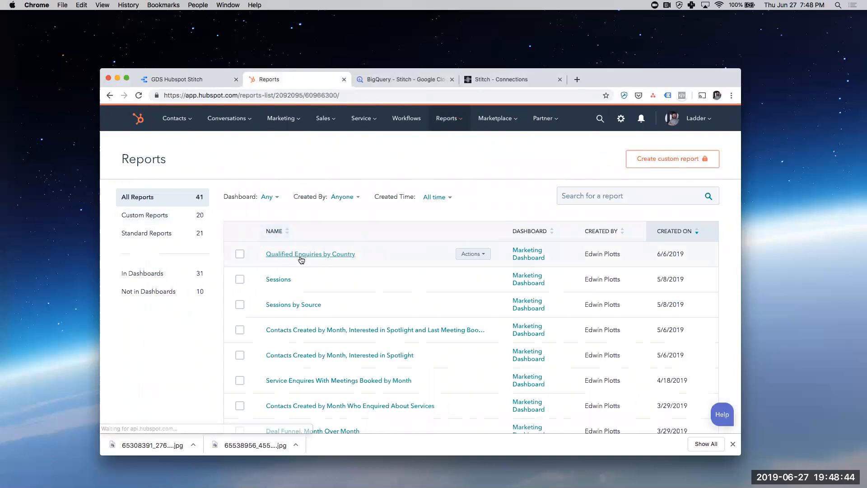
pyautogui.click(301, 254)
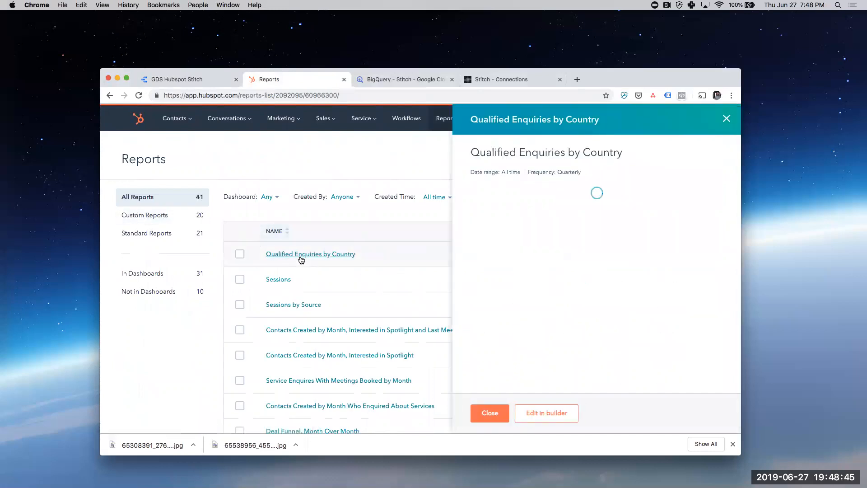
pyautogui.click(294, 304)
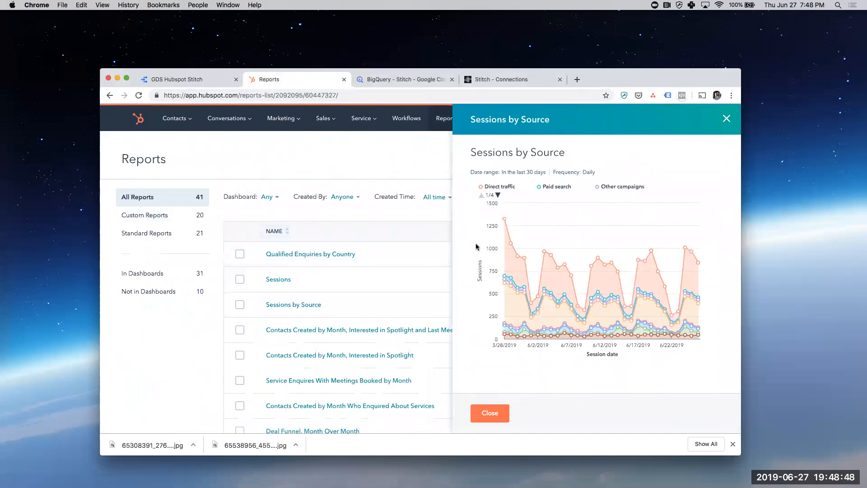
pyautogui.moveTo(509, 317)
pyautogui.click(490, 412)
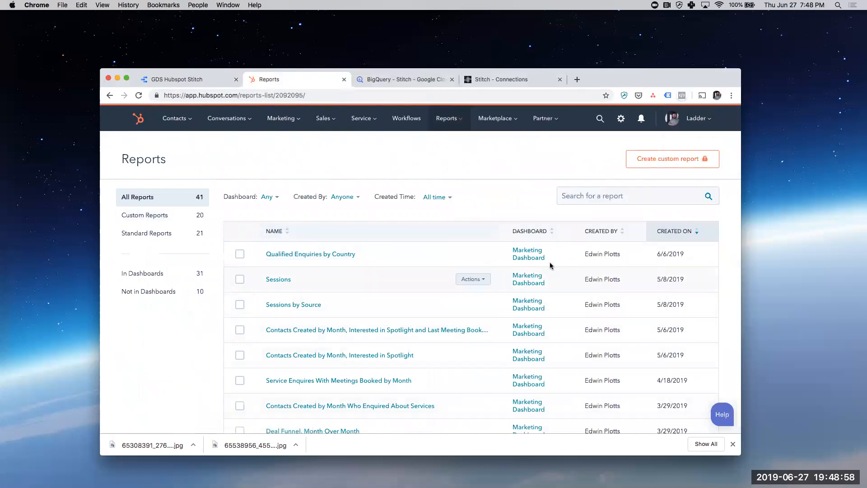
# Reopen the Marketing Dashboard from the reports list and review its contact, deal funnel and session reports
pyautogui.click(533, 253)
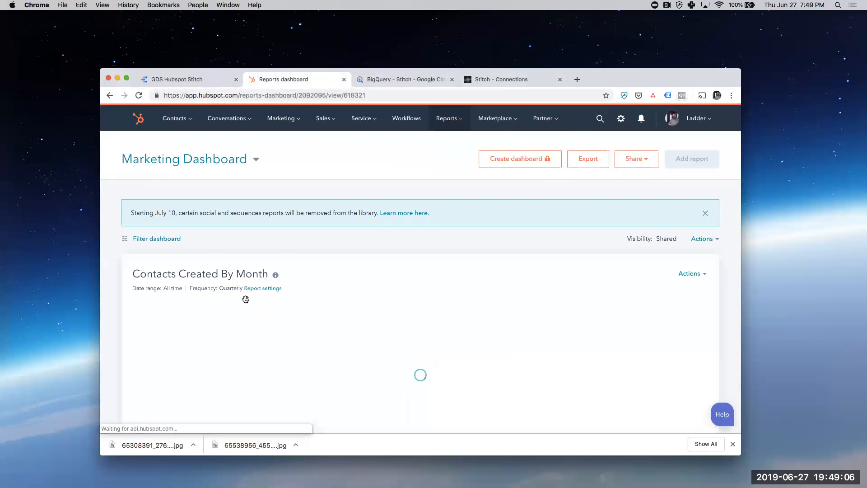
pyautogui.scroll(-3, 246, 299)
pyautogui.scroll(-3, 245, 299)
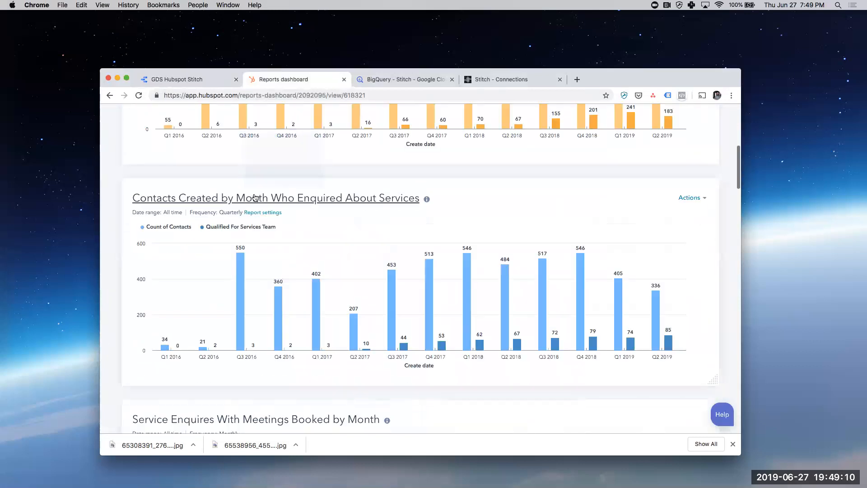
pyautogui.scroll(-5, 251, 244)
pyautogui.scroll(-5, 252, 260)
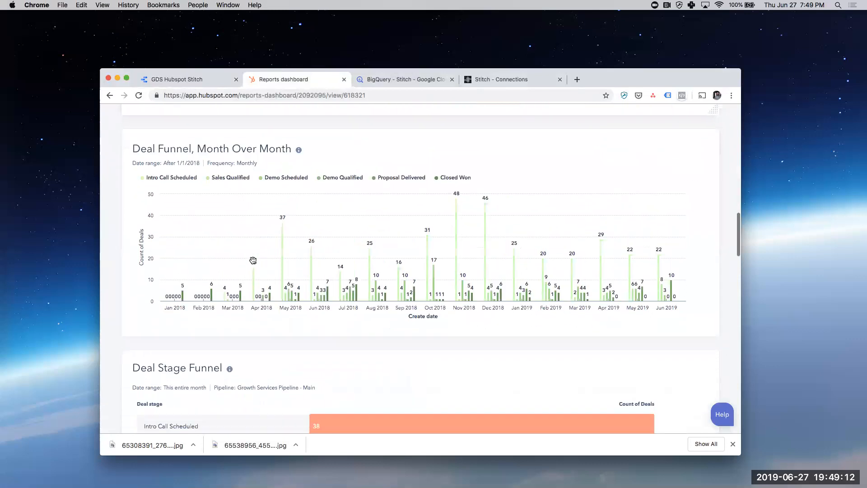
pyautogui.scroll(-5, 252, 258)
pyautogui.scroll(-15, 253, 265)
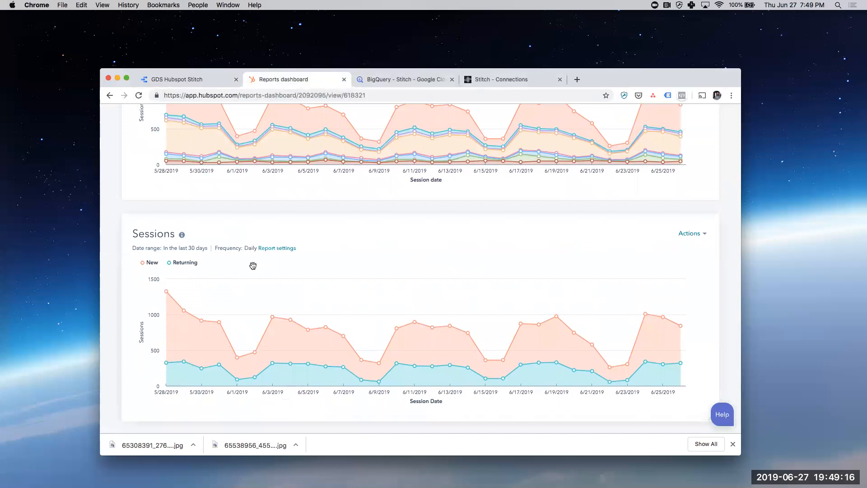
pyautogui.scroll(4, 252, 265)
pyautogui.scroll(-12, 191, 252)
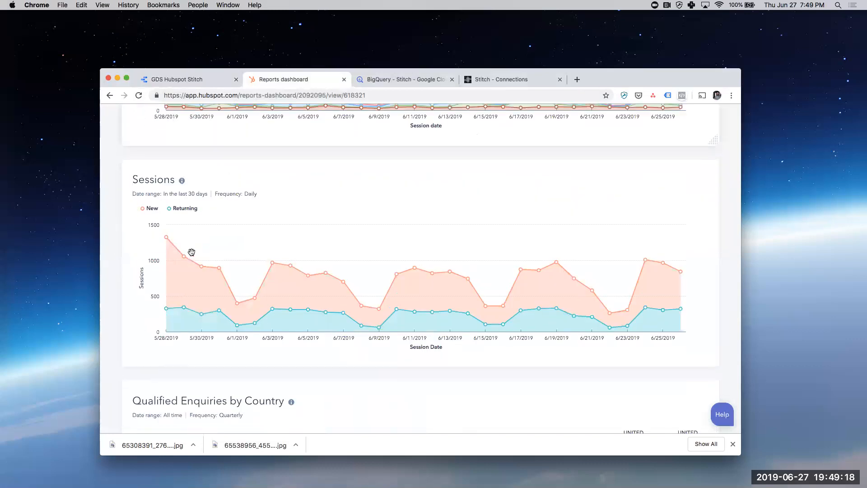
pyautogui.scroll(10, 192, 251)
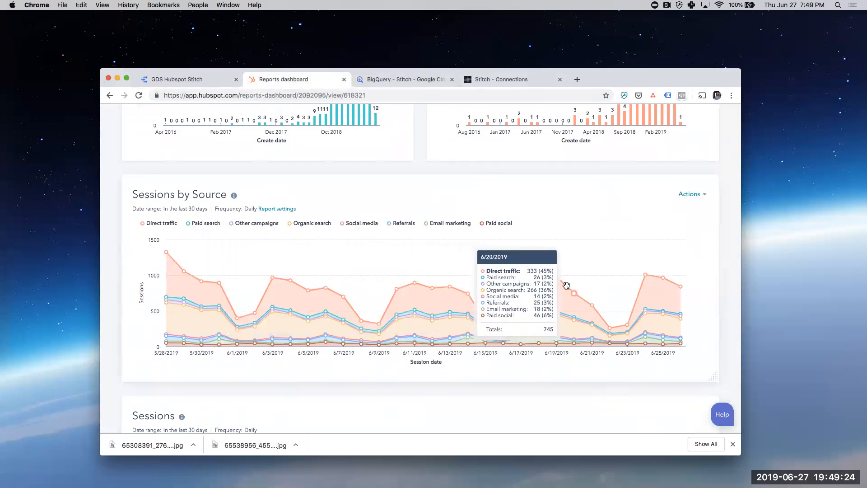
pyautogui.scroll(5, 452, 248)
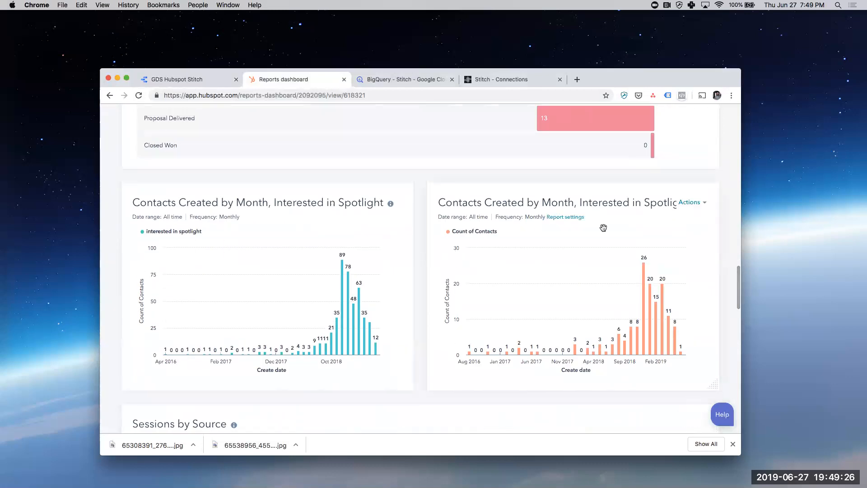
pyautogui.scroll(5, 603, 227)
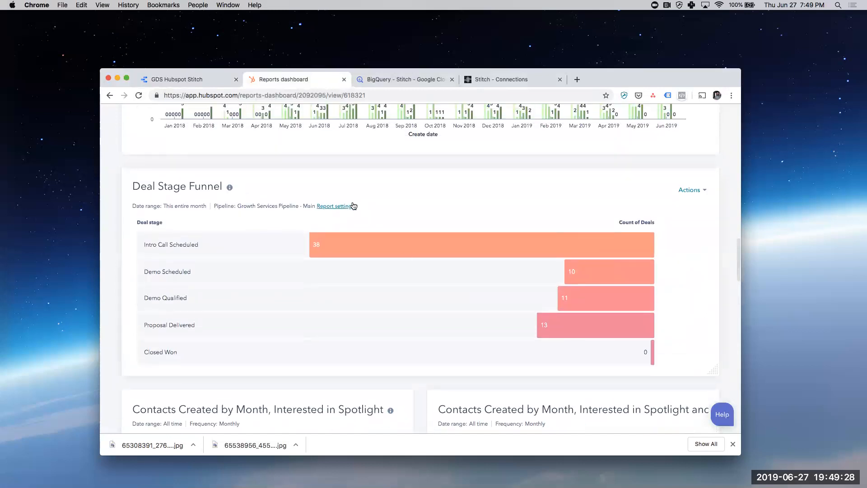
pyautogui.scroll(10, 352, 202)
pyautogui.scroll(6, 352, 202)
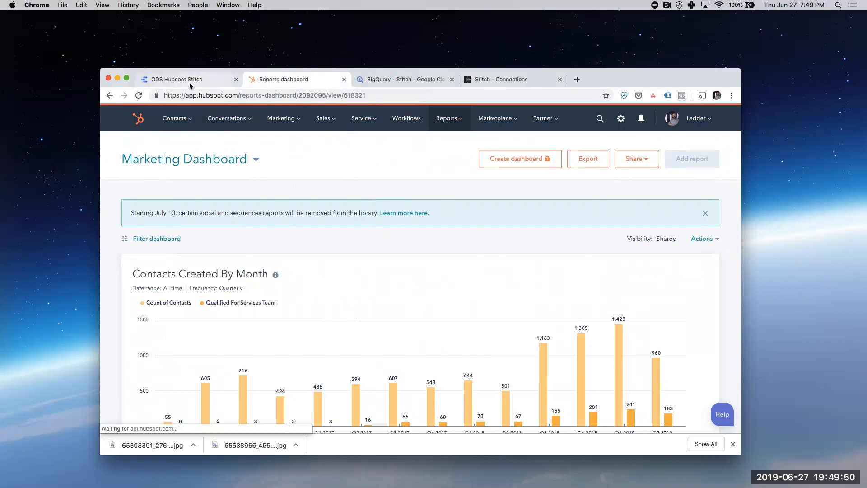
# Revisit the GDS Hubspot Stitch report, and switch to the BigQuery console for the Stitch project
pyautogui.click(211, 83)
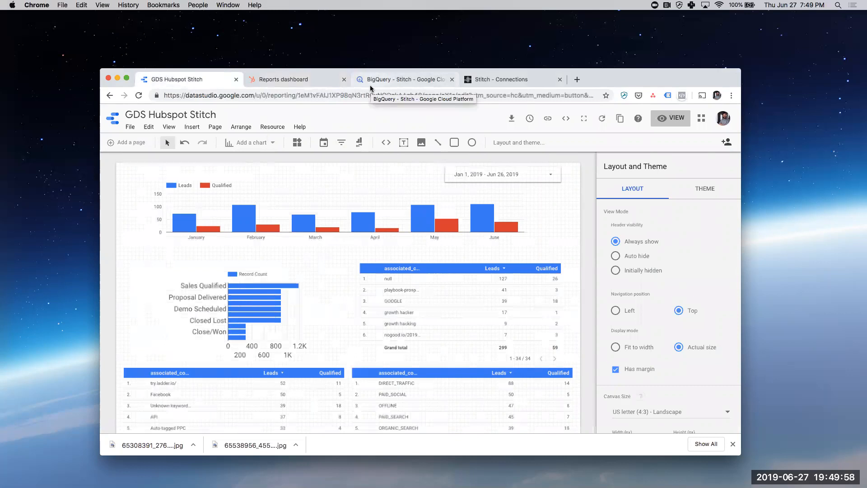
pyautogui.click(386, 83)
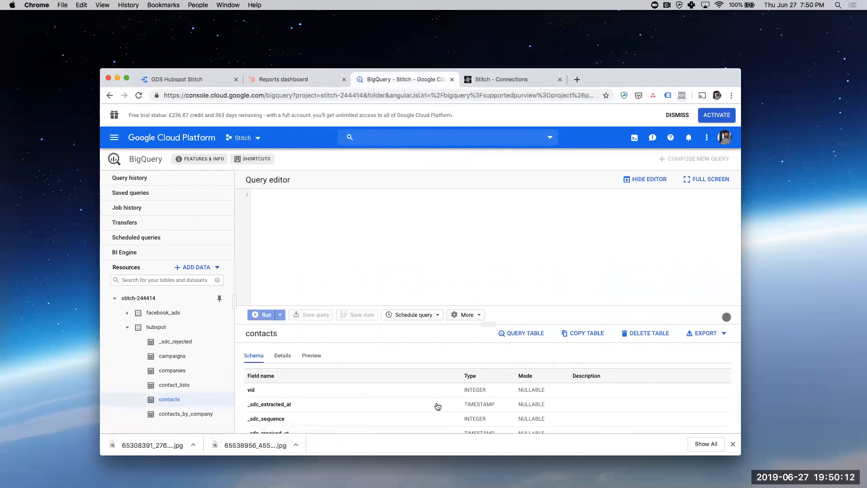
# Look over the contacts table's first schema fields and the list of tables in the hubspot dataset
pyautogui.scroll(-10, 437, 406)
pyautogui.scroll(8, 438, 406)
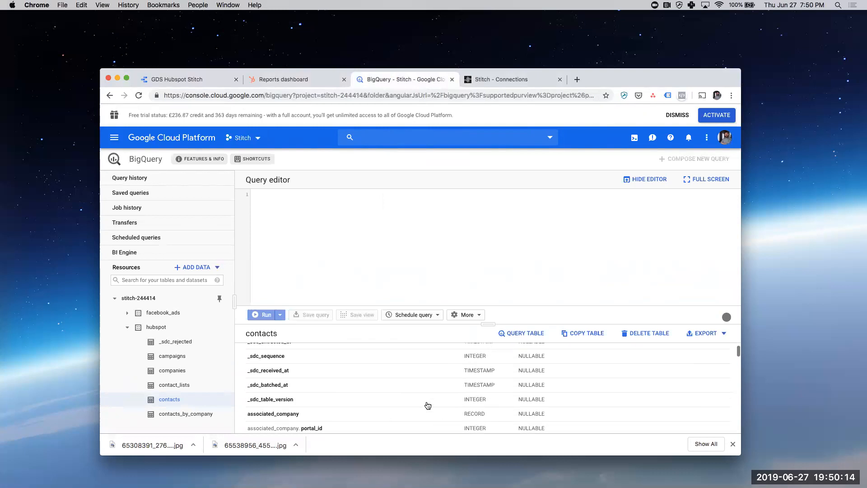
pyautogui.click(130, 329)
pyautogui.click(127, 328)
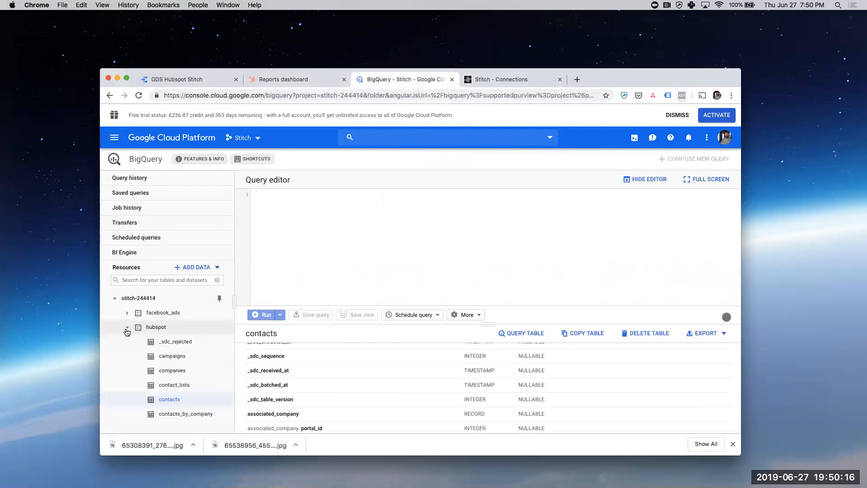
pyautogui.scroll(-2, 184, 397)
pyautogui.scroll(-3, 184, 396)
pyautogui.scroll(3, 185, 396)
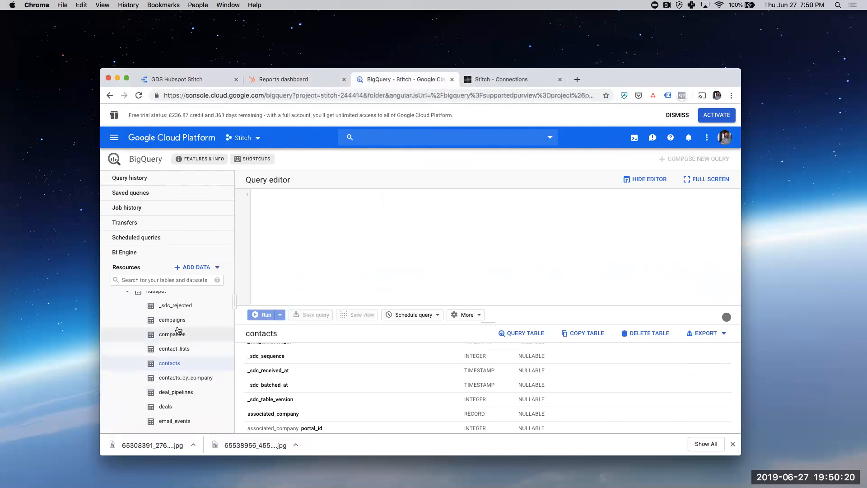
# Select the contacts table in the hubspot dataset and review its associated_company schema fields
pyautogui.click(174, 363)
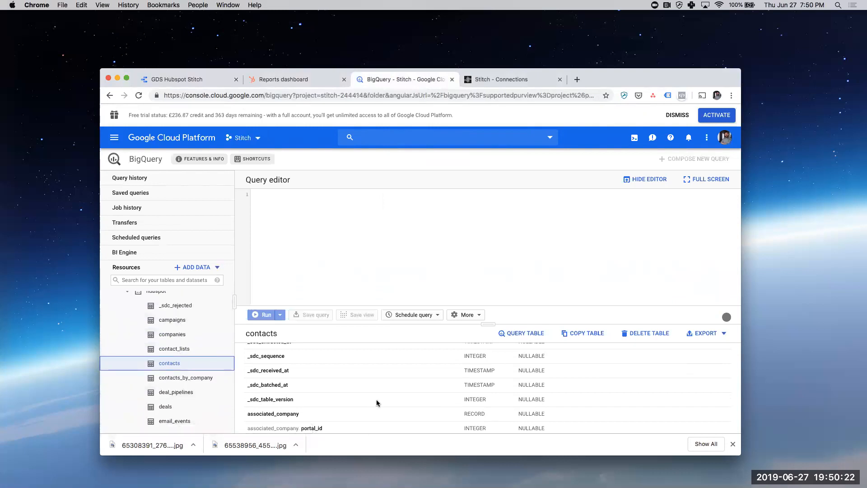
pyautogui.scroll(-10, 337, 393)
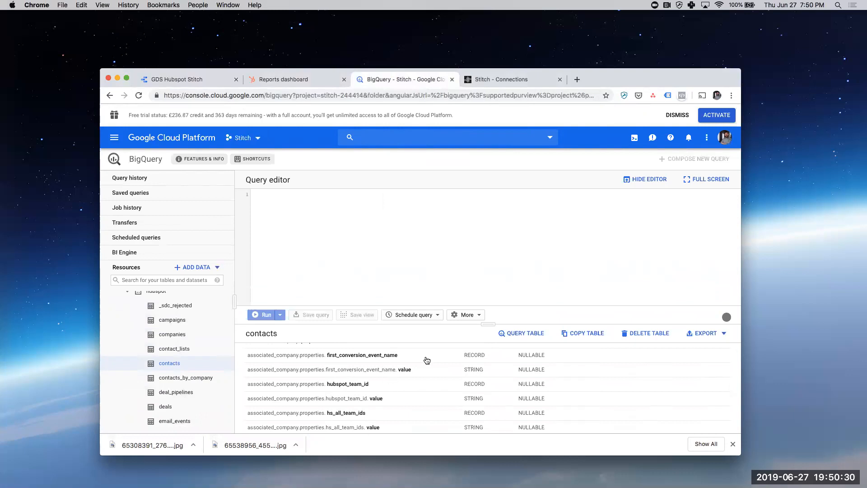
pyautogui.scroll(10, 349, 362)
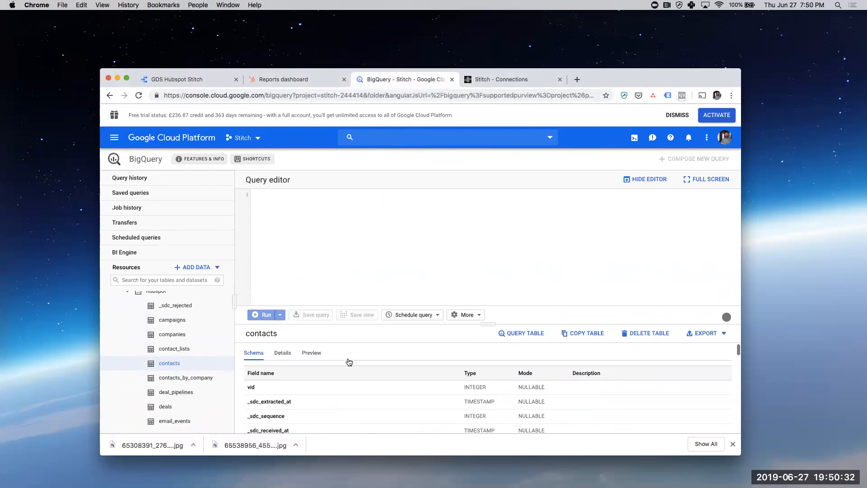
# Preview the contacts table's rows and examine the associated company columns through founded year, Twitter handle, country and city
pyautogui.click(312, 355)
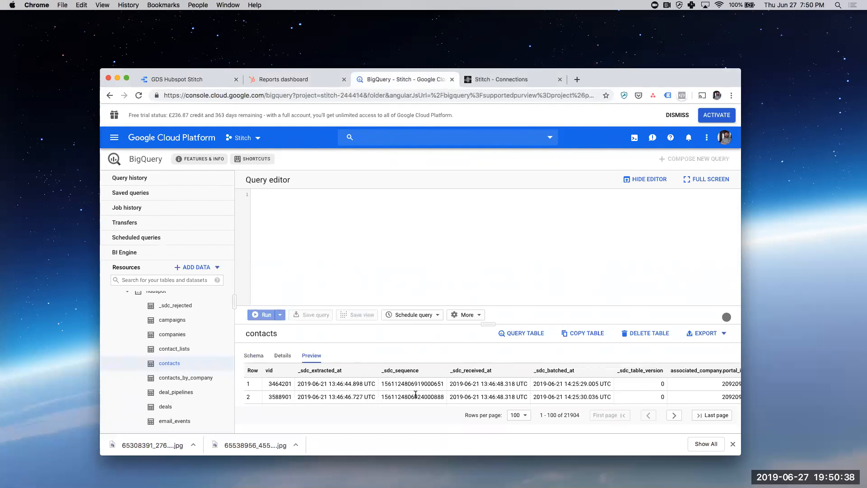
pyautogui.hscroll(10, 416, 394)
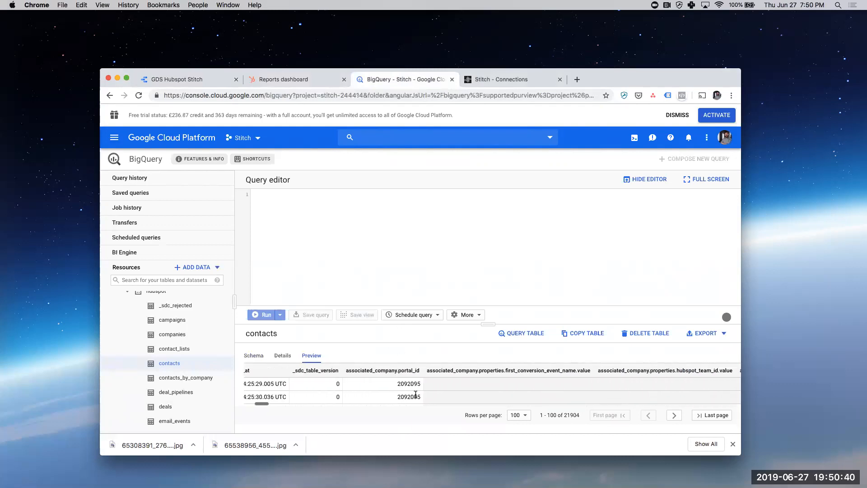
pyautogui.hscroll(10, 357, 382)
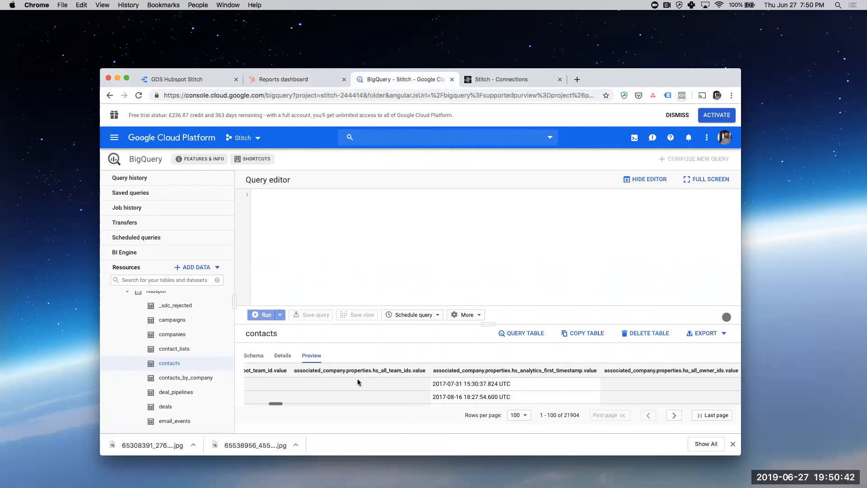
pyautogui.hscroll(2, 358, 382)
pyautogui.hscroll(10, 465, 382)
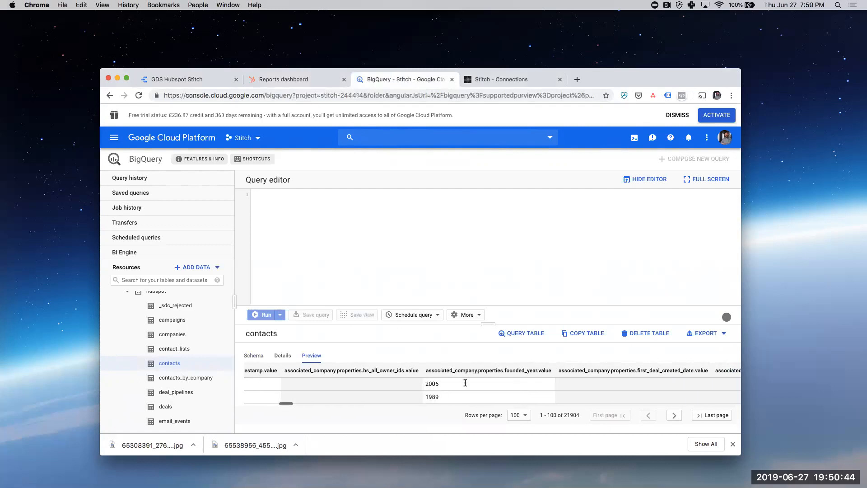
pyautogui.hscroll(15, 465, 383)
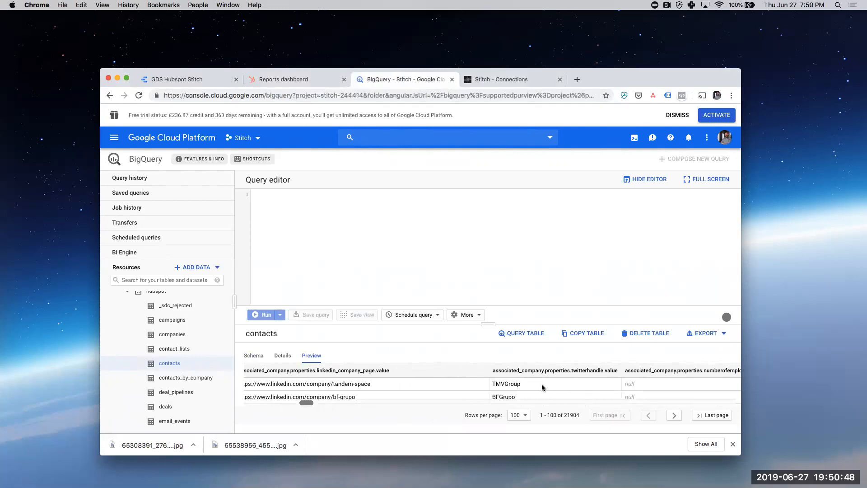
pyautogui.hscroll(10, 542, 388)
pyautogui.hscroll(10, 542, 387)
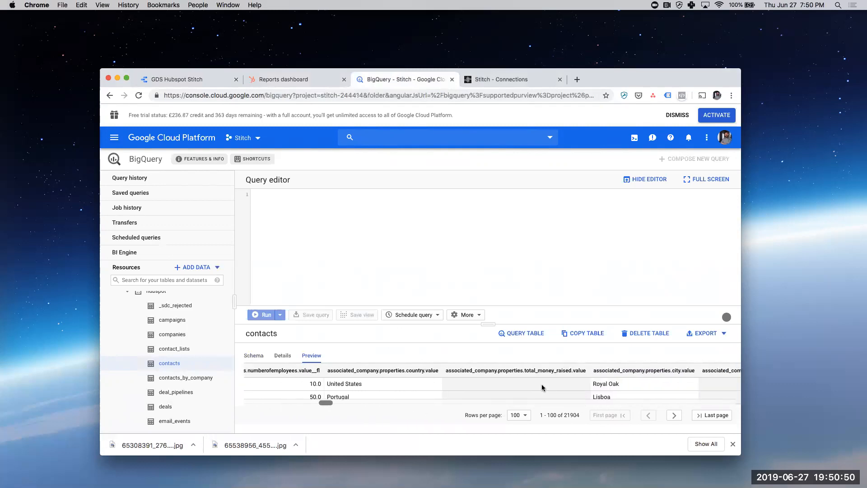
# Examine the contacts preview's further associated company columns, including timezone, lead status, analytics source and web technologies
pyautogui.hscroll(12, 515, 382)
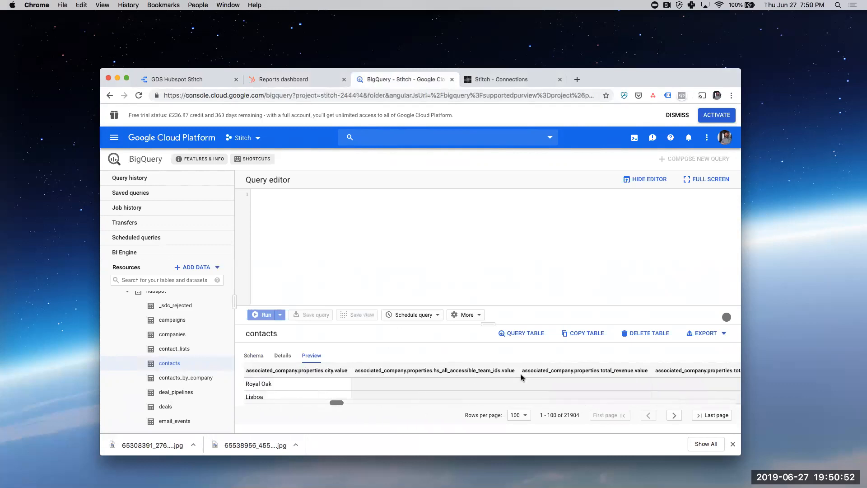
pyautogui.hscroll(5, 521, 378)
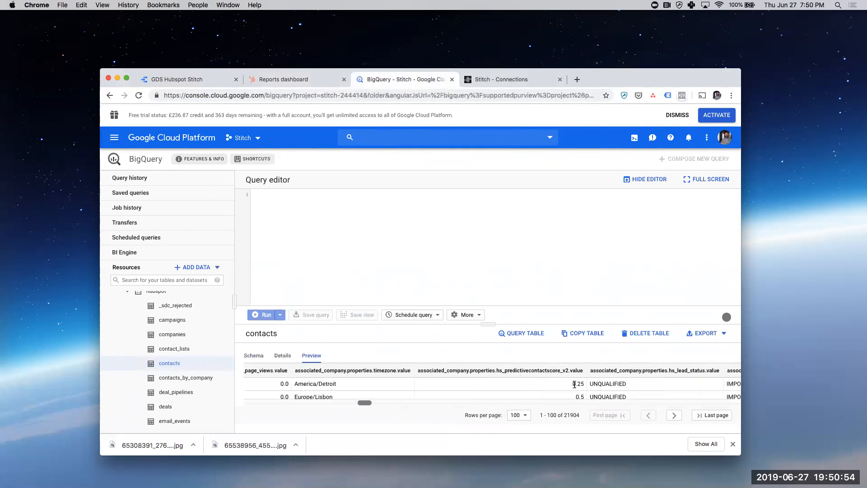
pyautogui.hscroll(6, 571, 384)
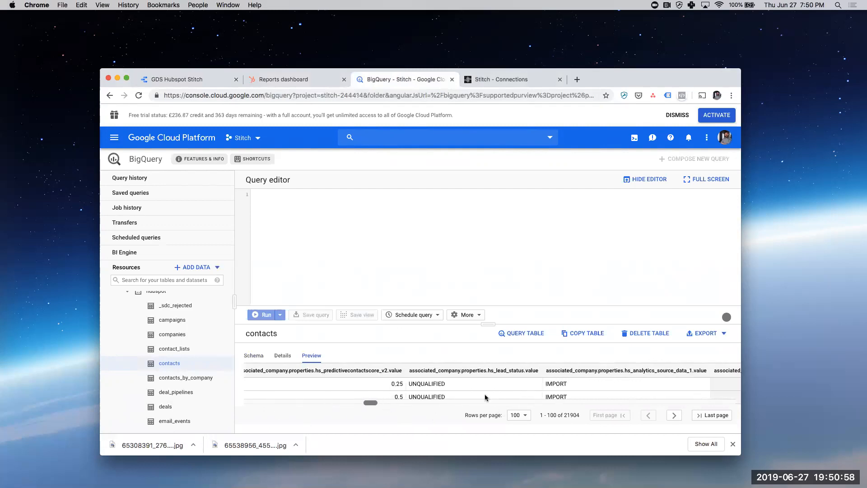
pyautogui.hscroll(6, 527, 385)
pyautogui.hscroll(5, 527, 385)
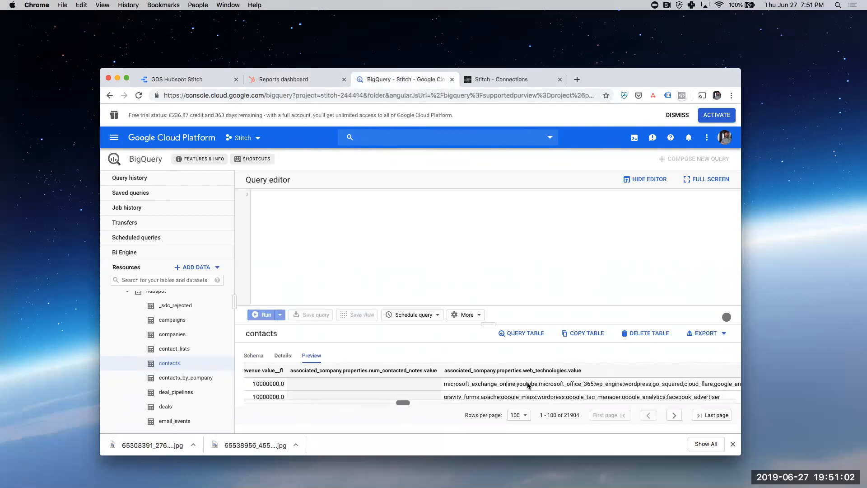
pyautogui.hscroll(3, 528, 385)
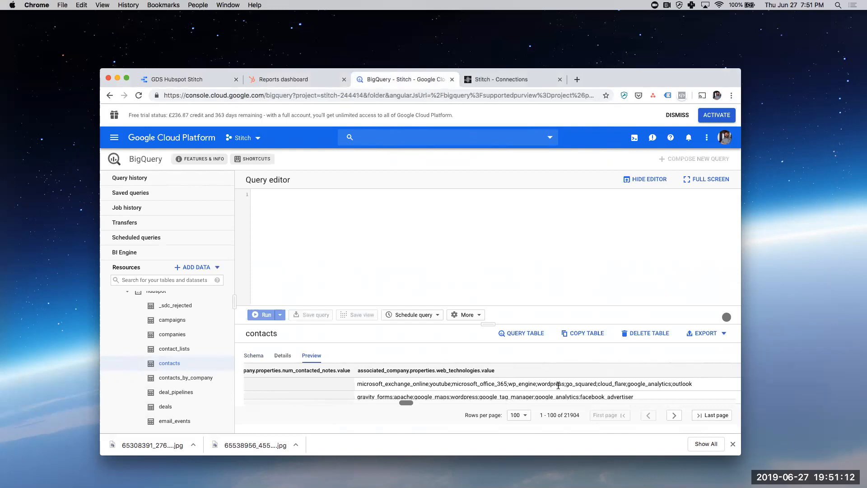
pyautogui.hscroll(5, 558, 386)
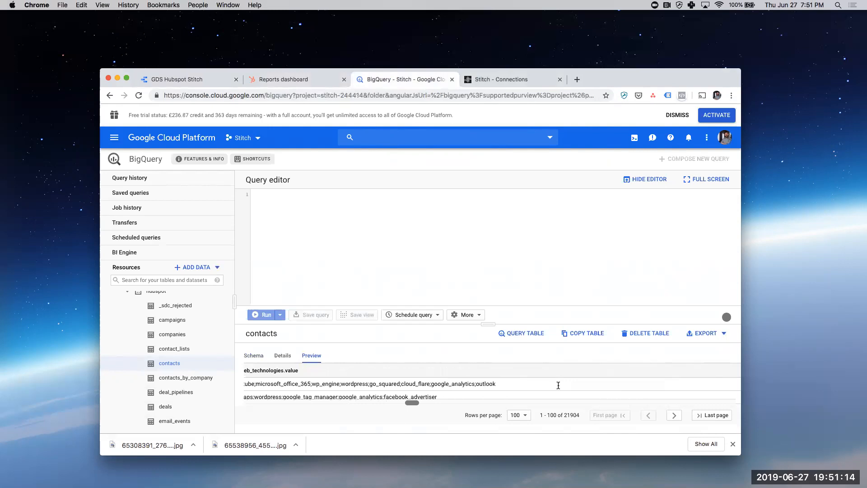
pyautogui.hscroll(-3, 558, 386)
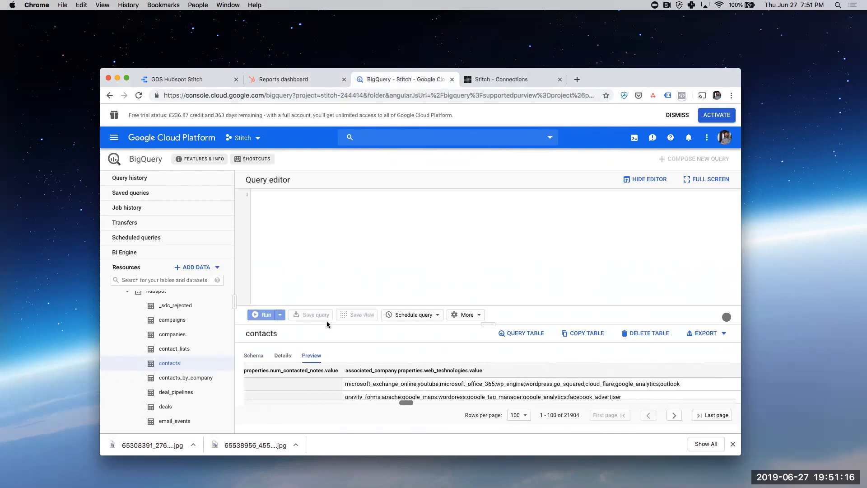
pyautogui.scroll(3, 185, 364)
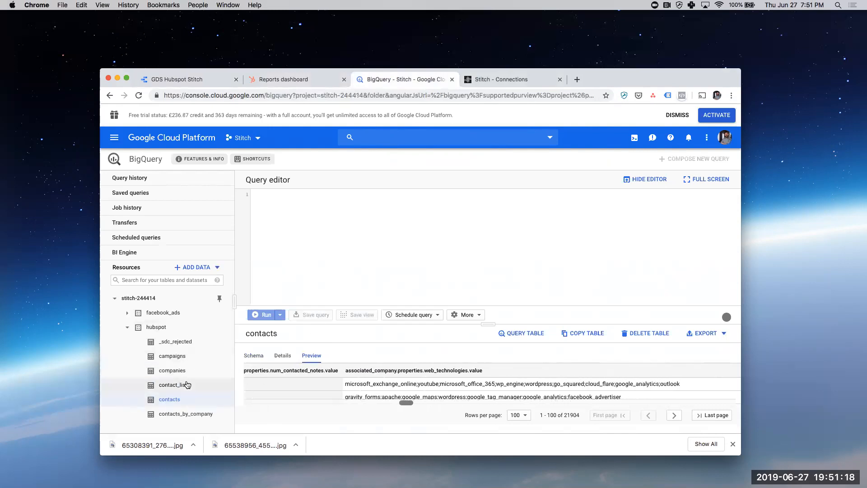
# Switch to the Stitch connections page and review the total replicated rows and the Facebook Ads, Google Analytics and Hubspot integrations
pyautogui.click(505, 81)
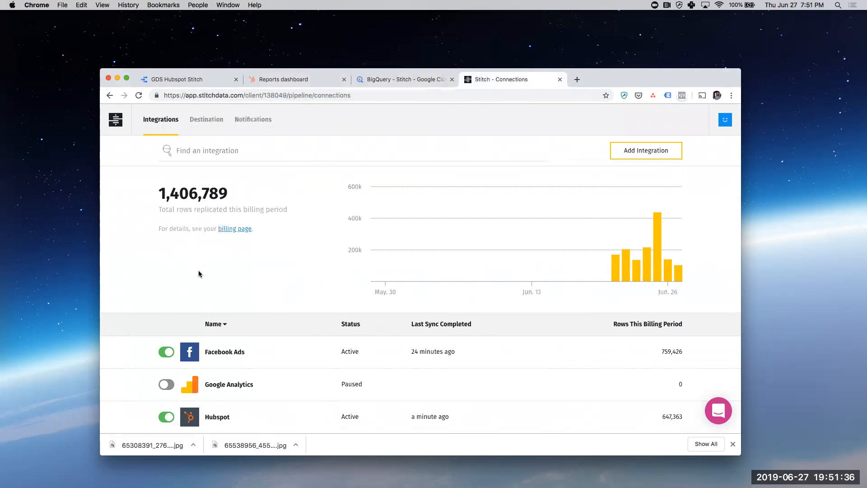
pyautogui.scroll(-2, 208, 276)
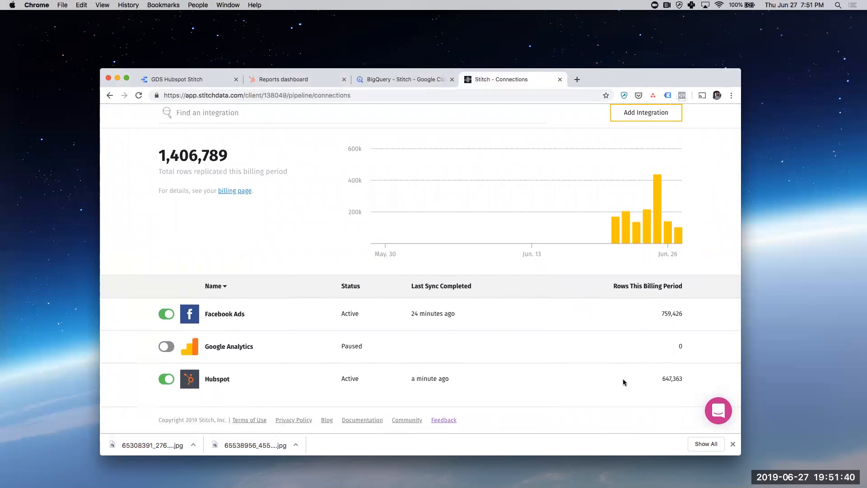
pyautogui.scroll(2, 392, 320)
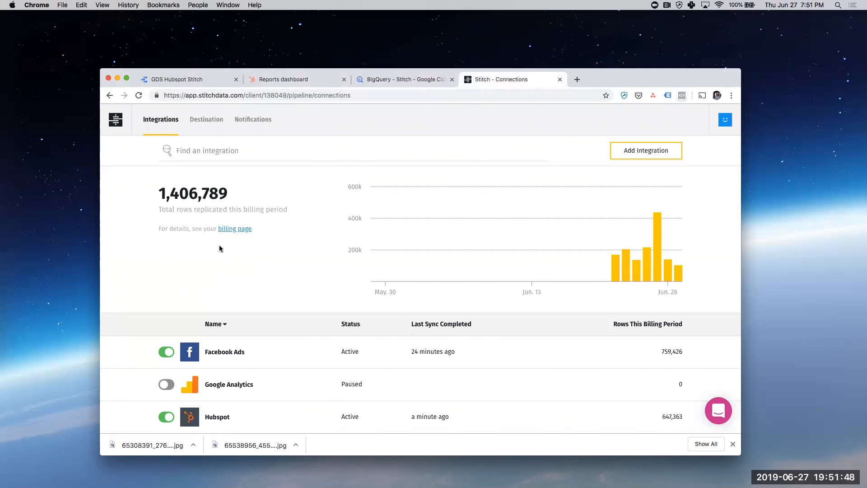
pyautogui.moveTo(160, 194); pyautogui.dragTo(264, 199)
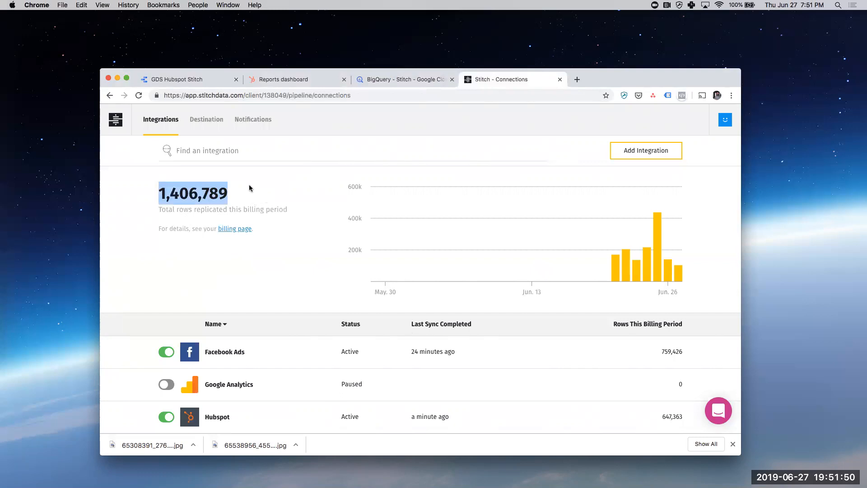
pyautogui.click(249, 187)
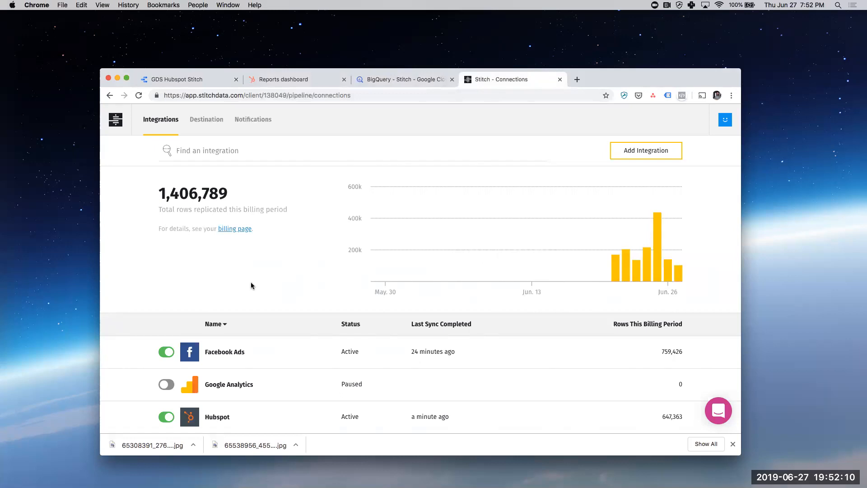
pyautogui.scroll(-2, 251, 282)
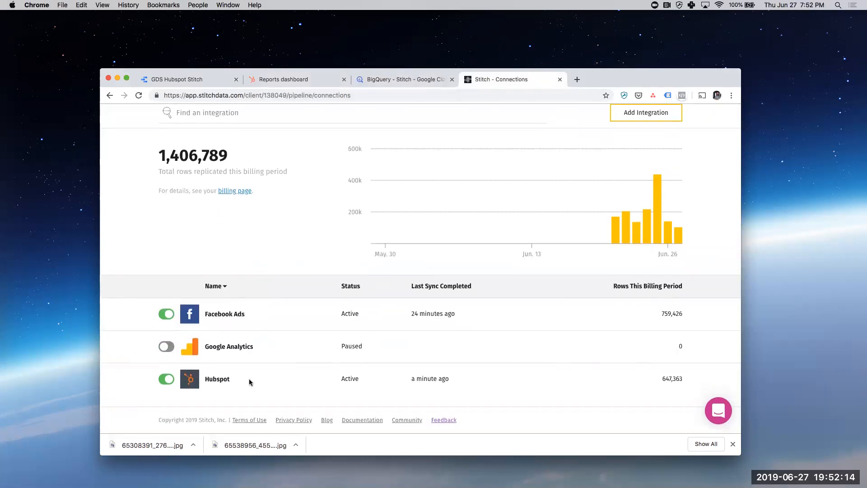
# Open the Hubspot integration and review its extraction, preparation and loading summary
pyautogui.click(221, 382)
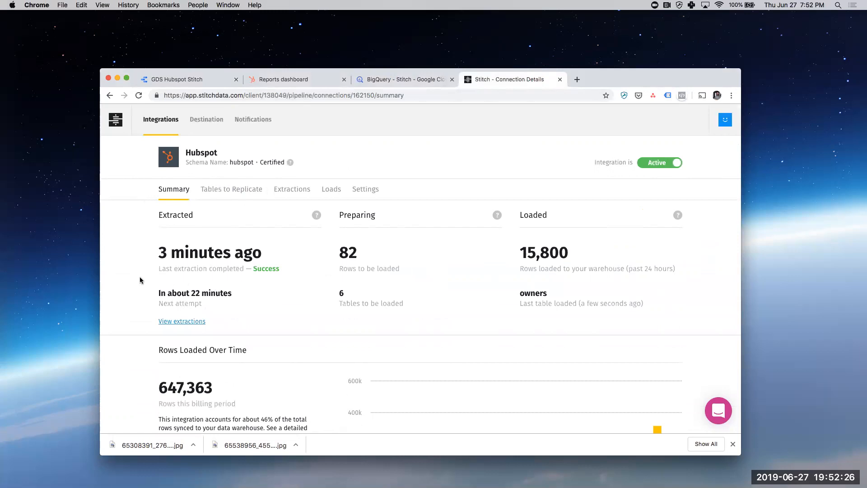
pyautogui.scroll(-3, 139, 276)
pyautogui.scroll(3, 140, 276)
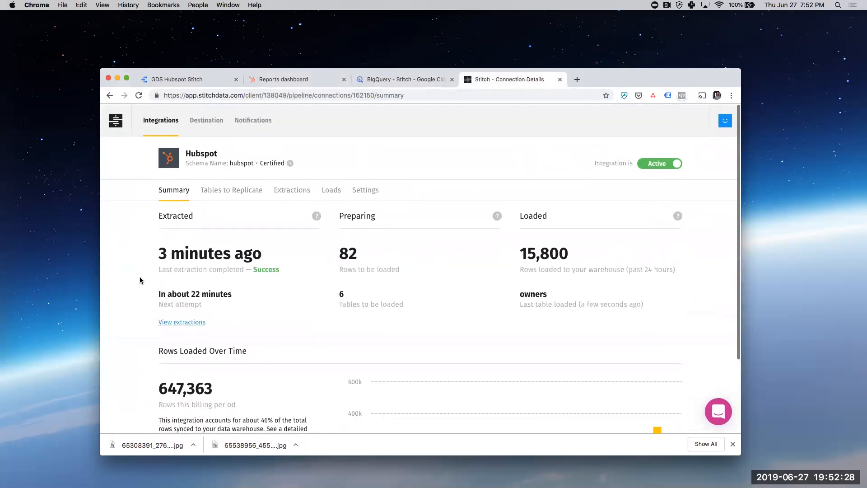
# Display the Hubspot integration's tables to replicate and review which ones are tracked
pyautogui.click(227, 189)
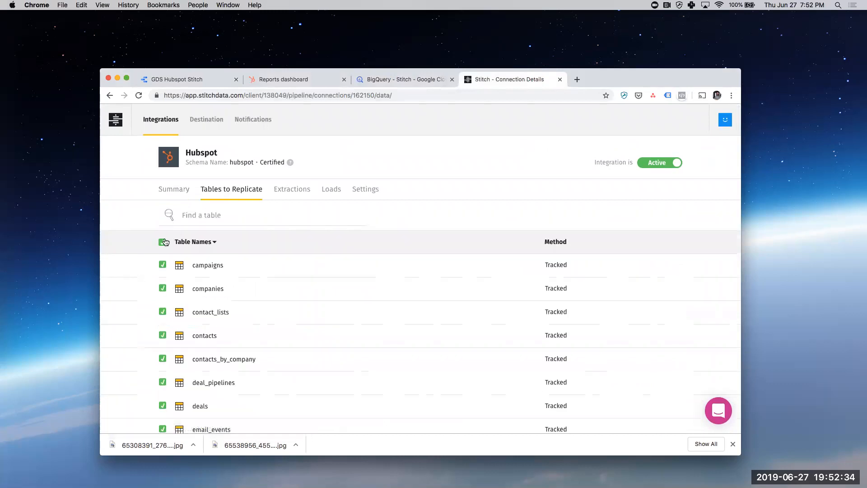
pyautogui.scroll(-4, 291, 313)
pyautogui.scroll(5, 291, 314)
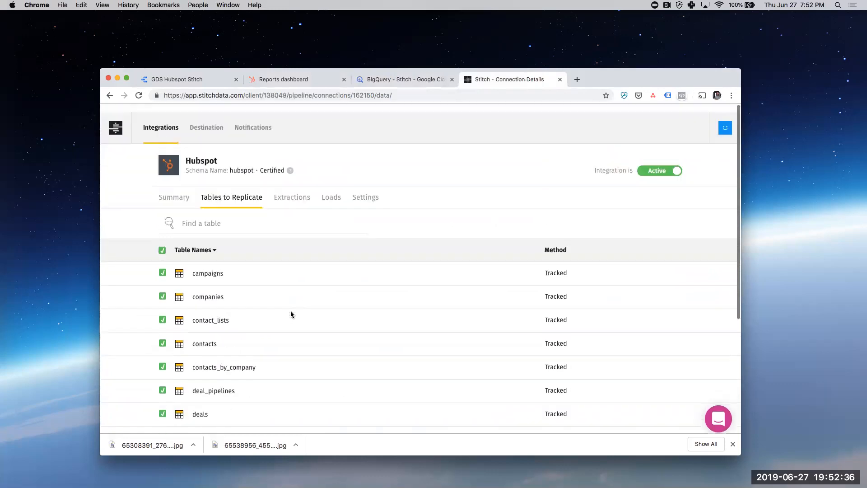
# Open the campaigns table from the Hubspot tables to replicate and review its fields and their tracking method
pyautogui.scroll(-1, 291, 314)
pyautogui.click(208, 267)
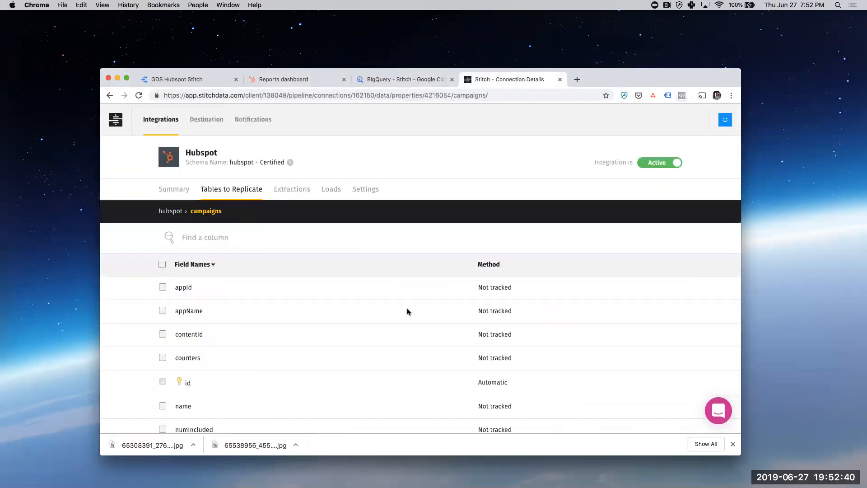
pyautogui.scroll(-5, 190, 269)
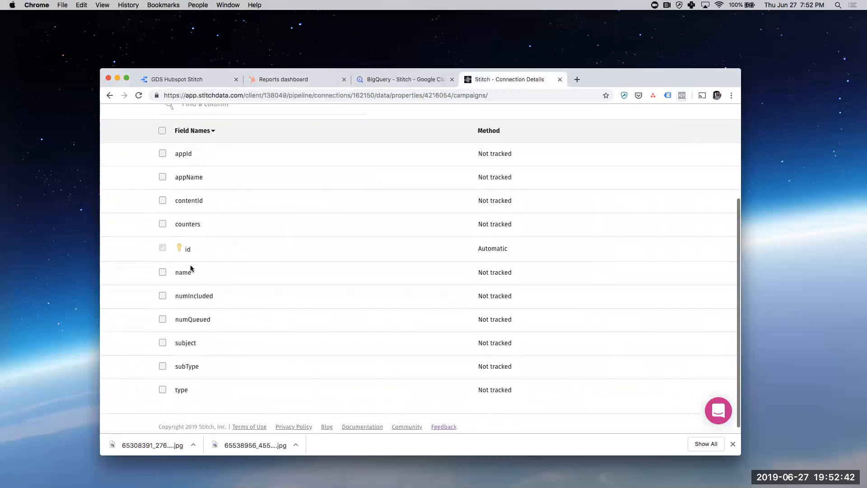
pyautogui.scroll(4, 287, 220)
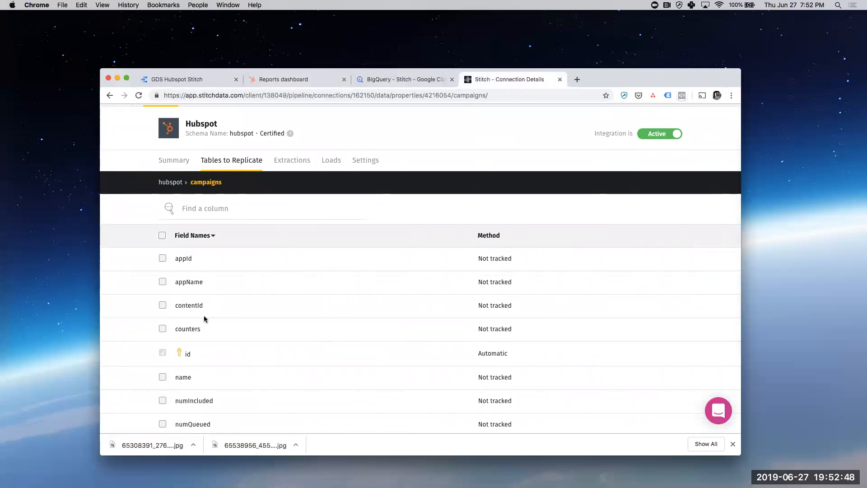
pyautogui.scroll(-5, 205, 321)
pyautogui.scroll(1, 209, 284)
pyautogui.scroll(3, 209, 283)
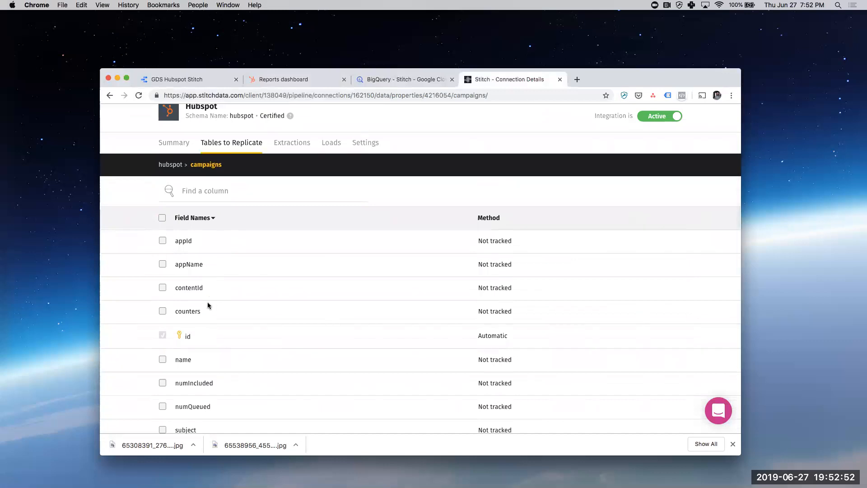
pyautogui.scroll(-3, 207, 302)
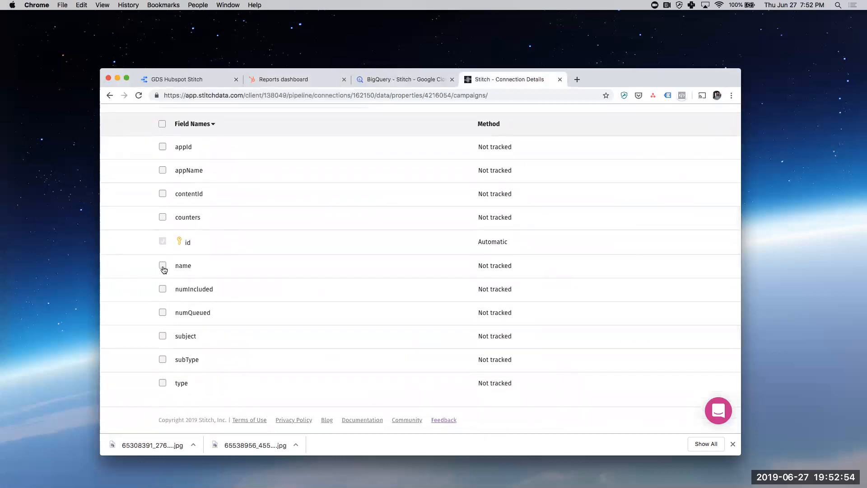
# Try tracking the subject field in the campaigns table, and clear its selection again
pyautogui.click(163, 335)
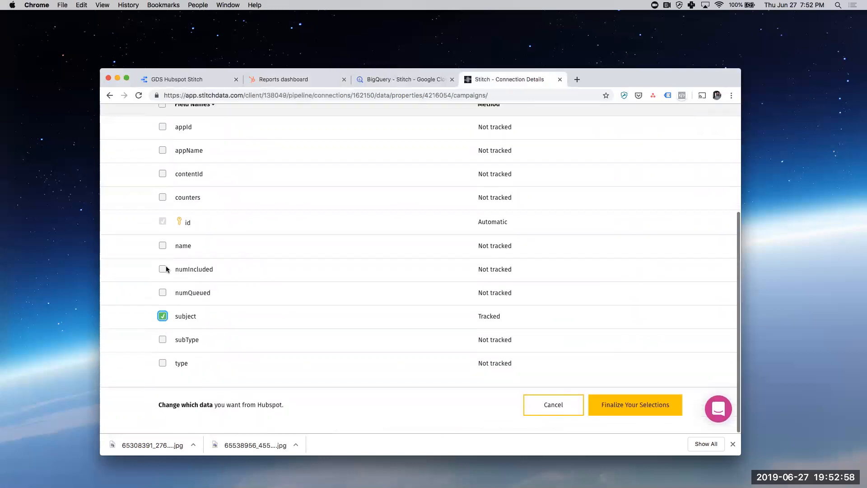
pyautogui.click(163, 318)
pyautogui.scroll(5, 208, 321)
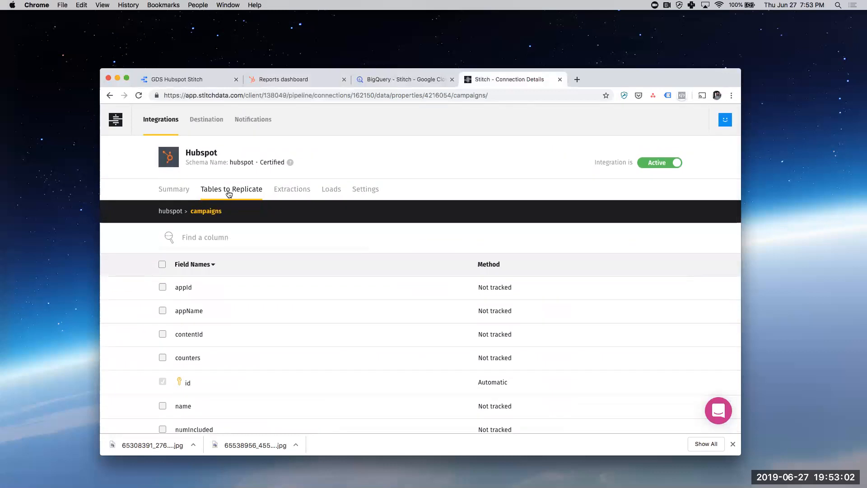
# Return to the Hubspot tables to replicate, open the contacts table and review which of its fields are tracked
pyautogui.click(110, 95)
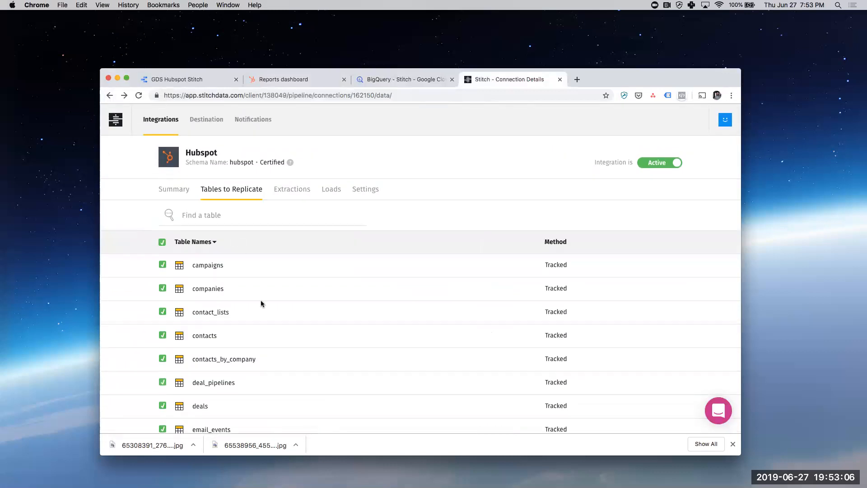
pyautogui.scroll(-3, 261, 300)
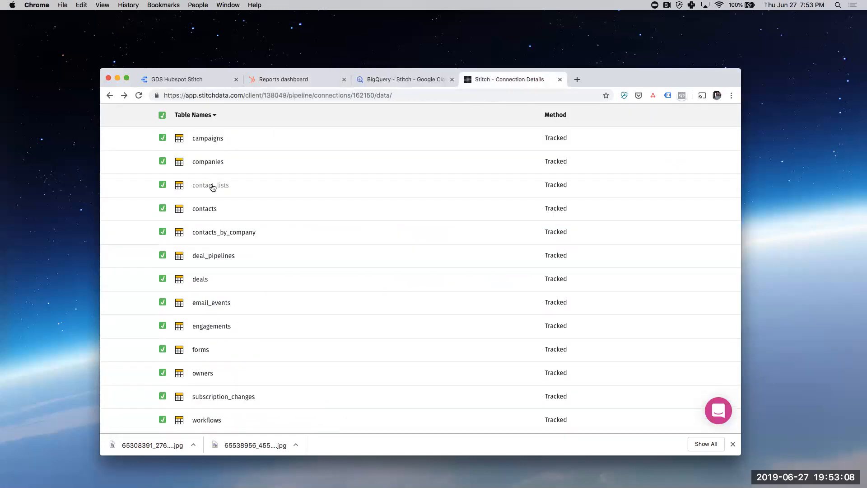
pyautogui.click(206, 209)
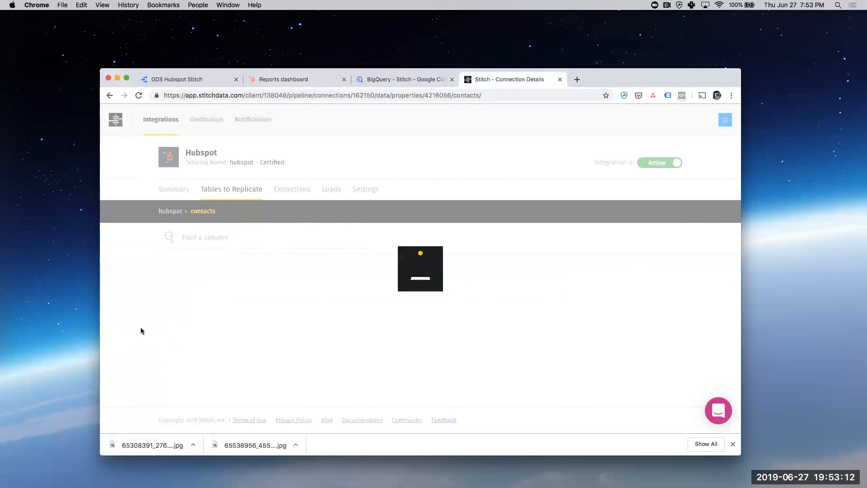
pyautogui.scroll(-3, 142, 325)
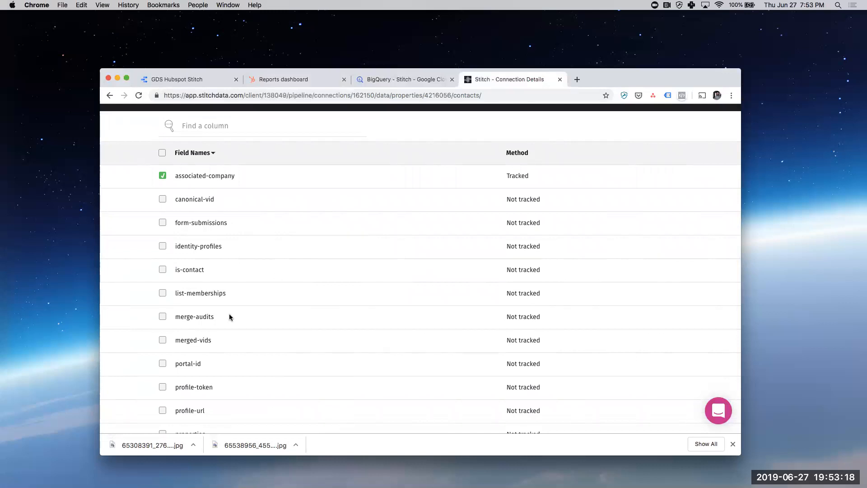
pyautogui.scroll(-2, 229, 316)
pyautogui.scroll(4, 205, 270)
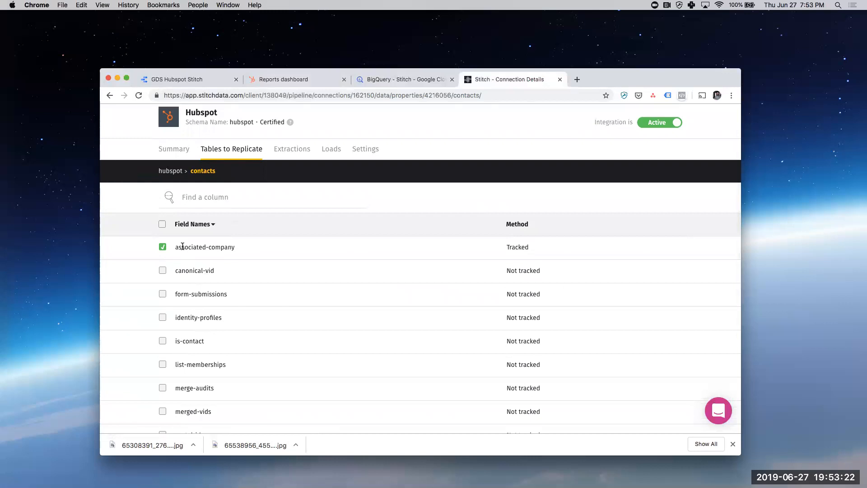
# Go back to the table list, open contacts_by_company to review its fields, and return to the list
pyautogui.click(109, 96)
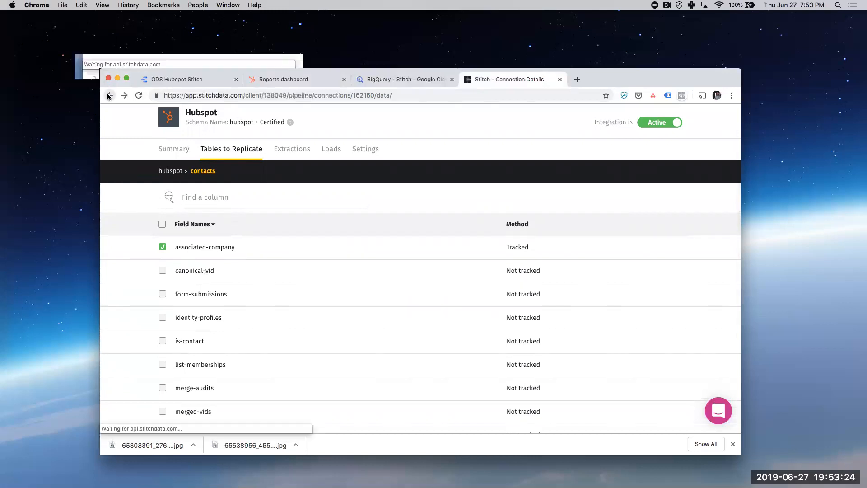
pyautogui.scroll(-4, 167, 395)
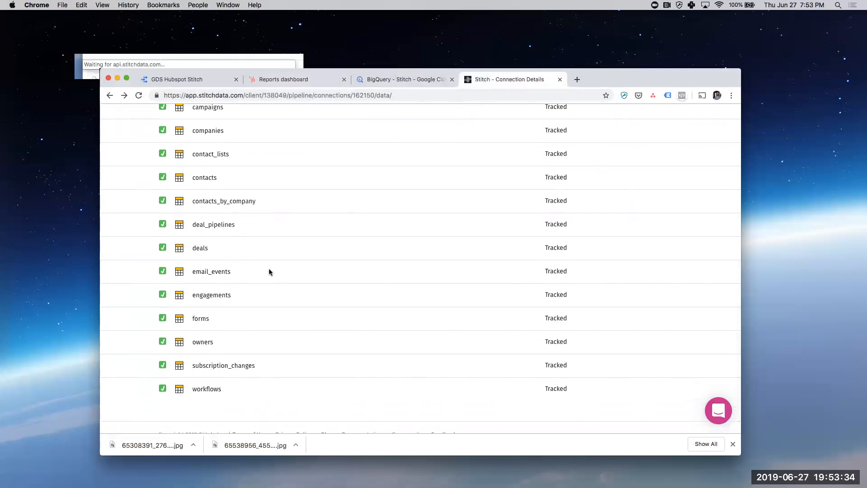
pyautogui.click(231, 205)
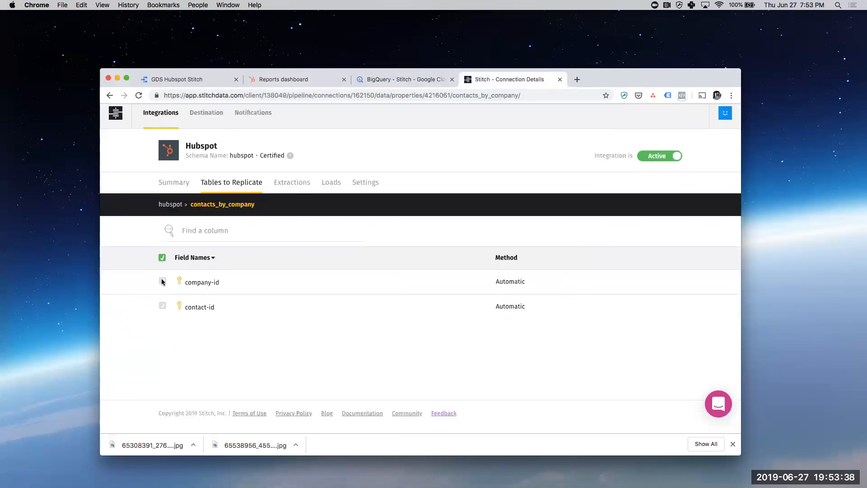
pyautogui.click(110, 95)
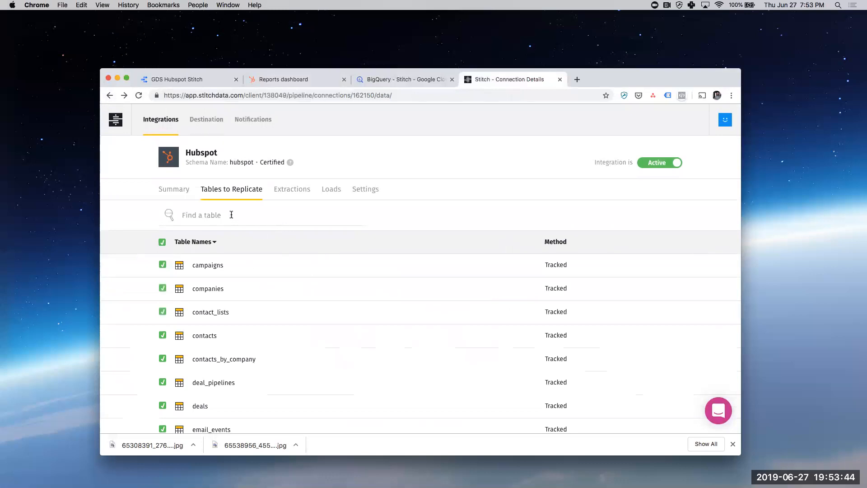
# Review the Hubspot integration's extraction jobs and its loading reports by table, and return to the tables to replicate
pyautogui.click(293, 191)
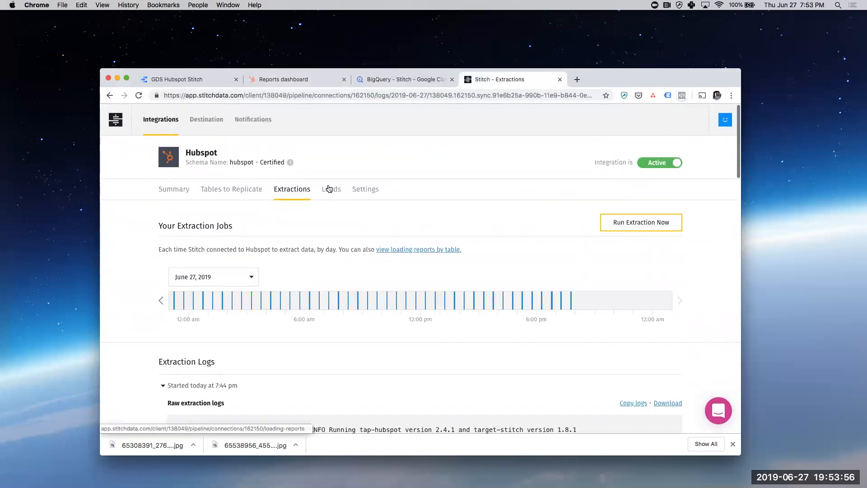
pyautogui.click(329, 189)
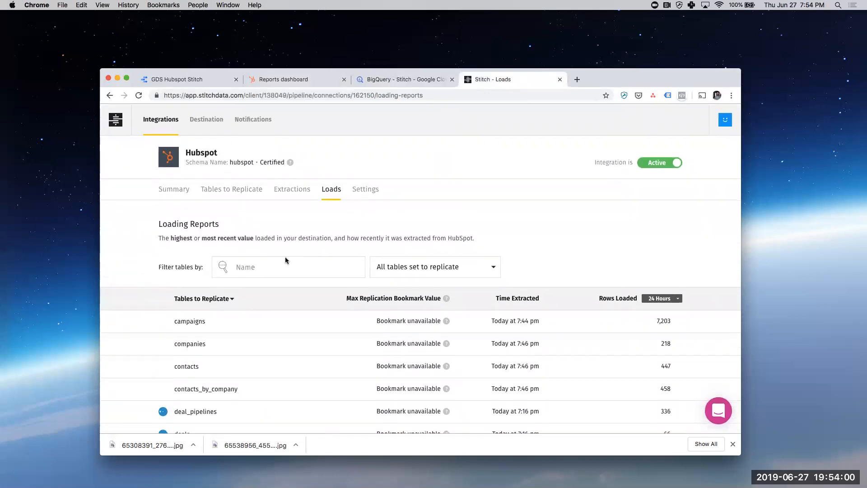
pyautogui.click(212, 189)
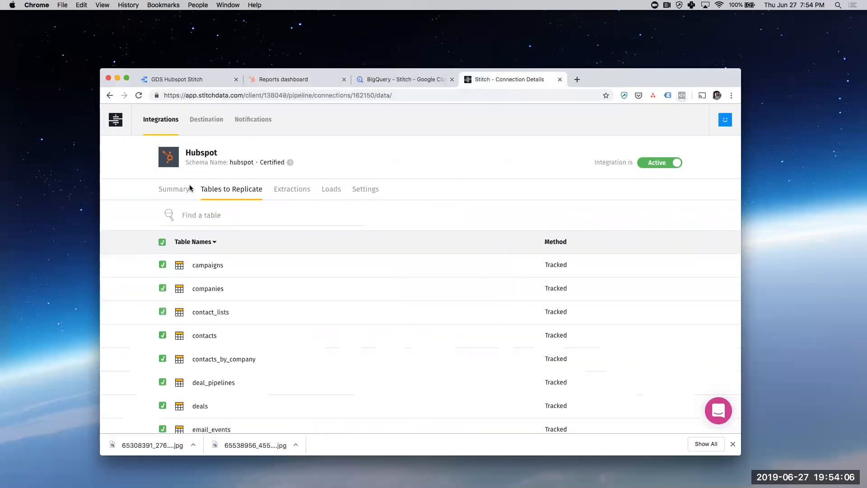
# Open the Hubspot integration's settings, review the historical sync start date and replication frequency, and close them without changes
pyautogui.click(368, 189)
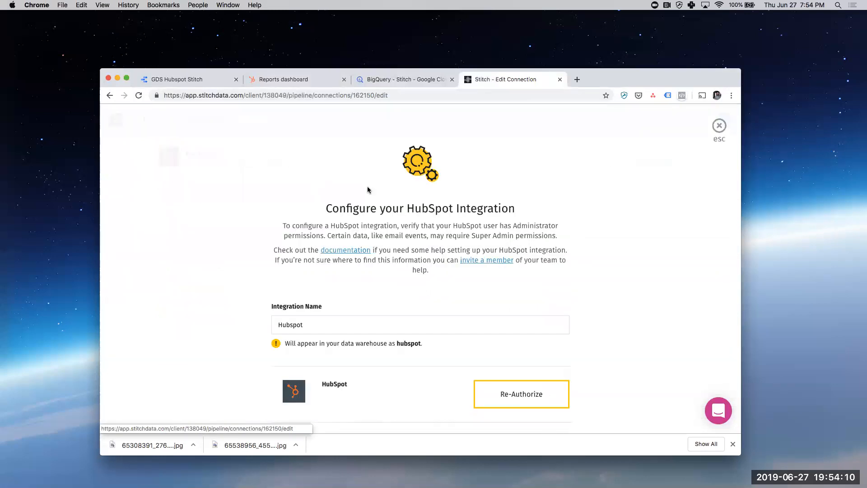
pyautogui.scroll(-5, 271, 270)
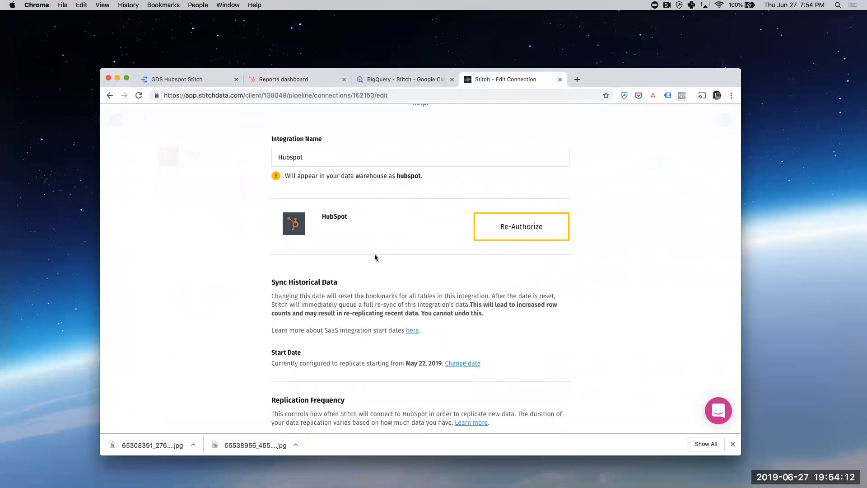
pyautogui.scroll(-5, 243, 296)
pyautogui.scroll(-5, 242, 296)
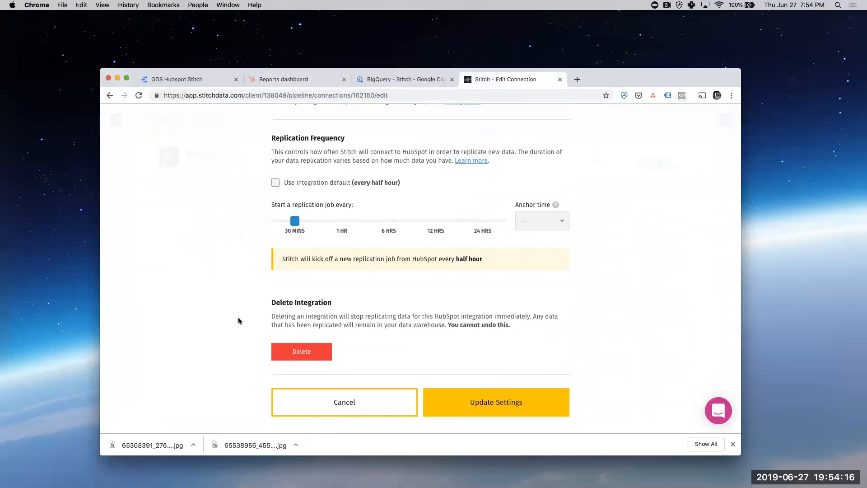
pyautogui.scroll(-1, 238, 321)
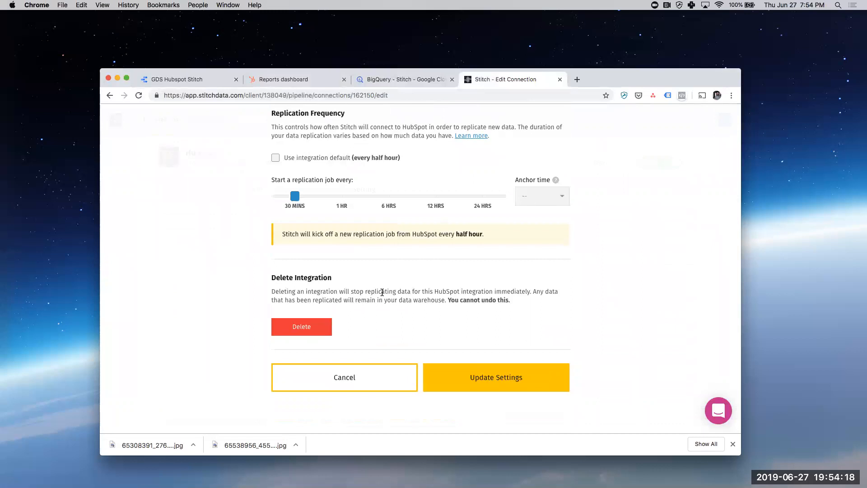
pyautogui.scroll(15, 382, 293)
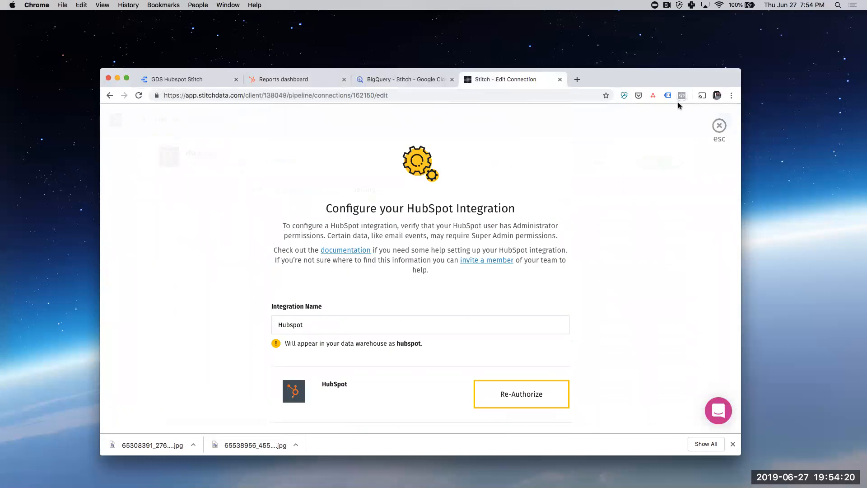
pyautogui.click(717, 127)
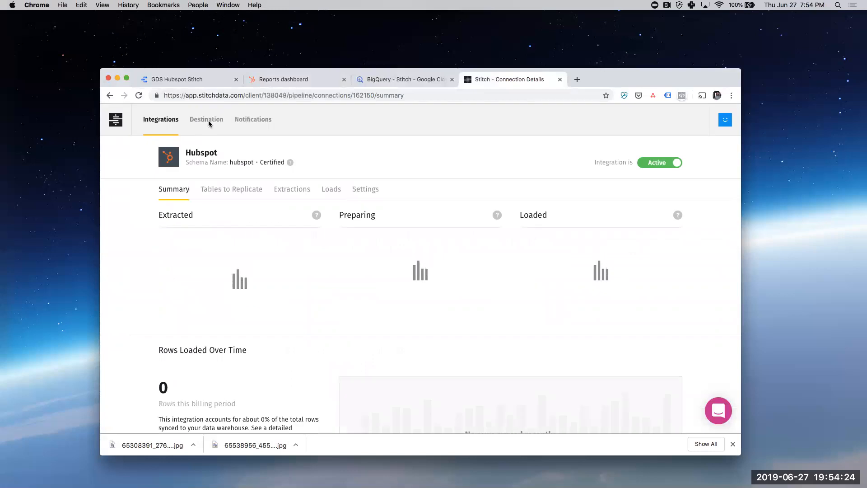
# Open Stitch's destination page and review the Google BigQuery connection settings and project details
pyautogui.click(215, 121)
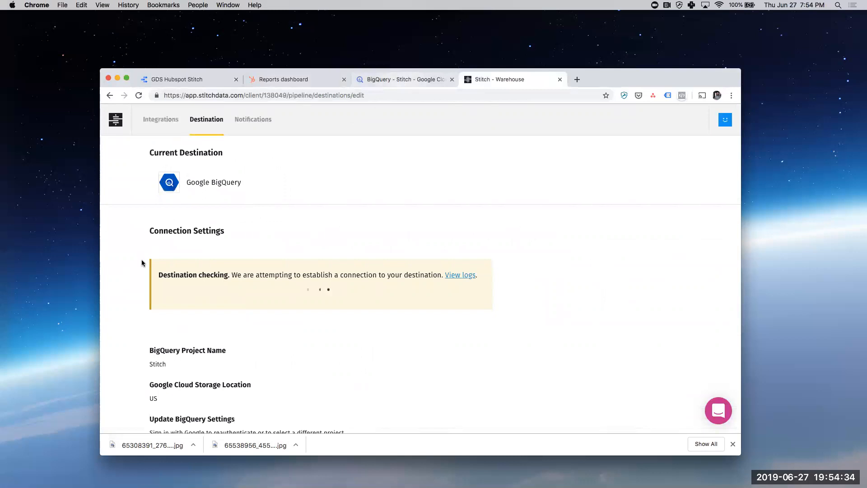
pyautogui.scroll(-5, 142, 263)
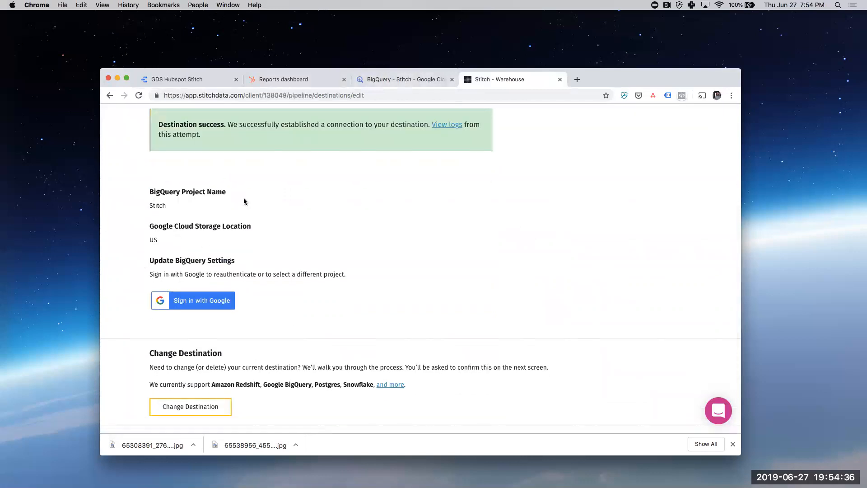
pyautogui.scroll(5, 270, 264)
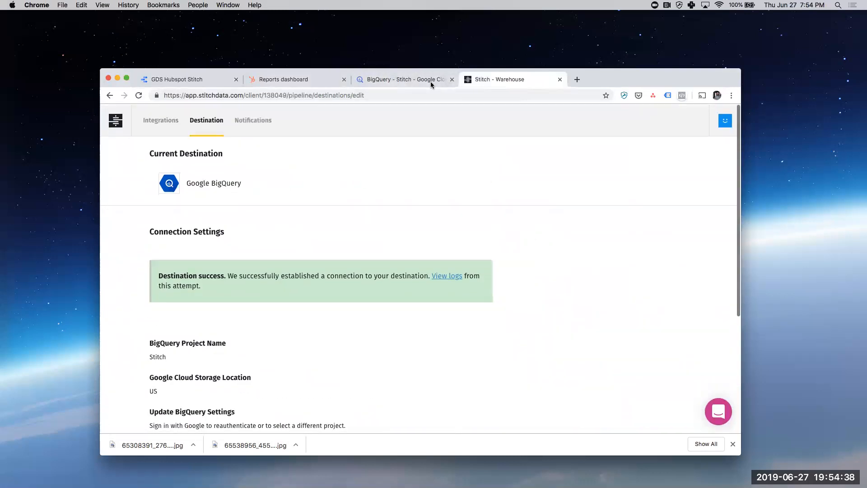
# Switch to BigQuery and look through the associated company columns in the hubspot contacts table's preview
pyautogui.click(417, 80)
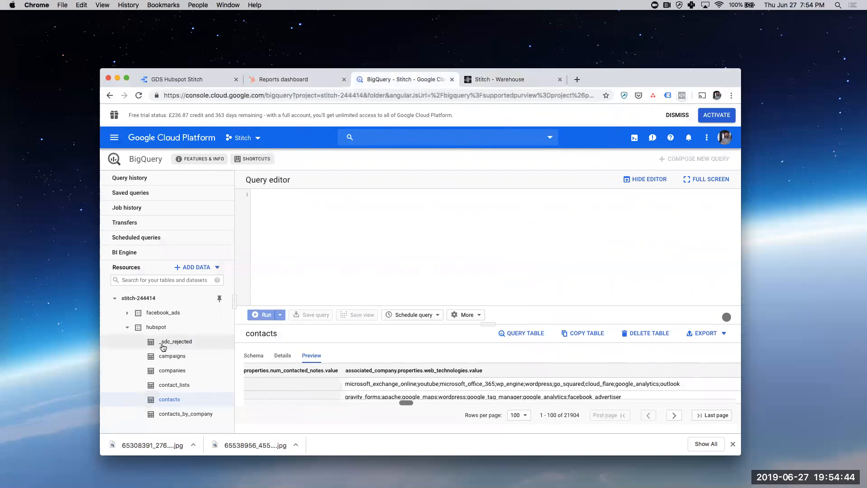
pyautogui.hscroll(-6, 426, 368)
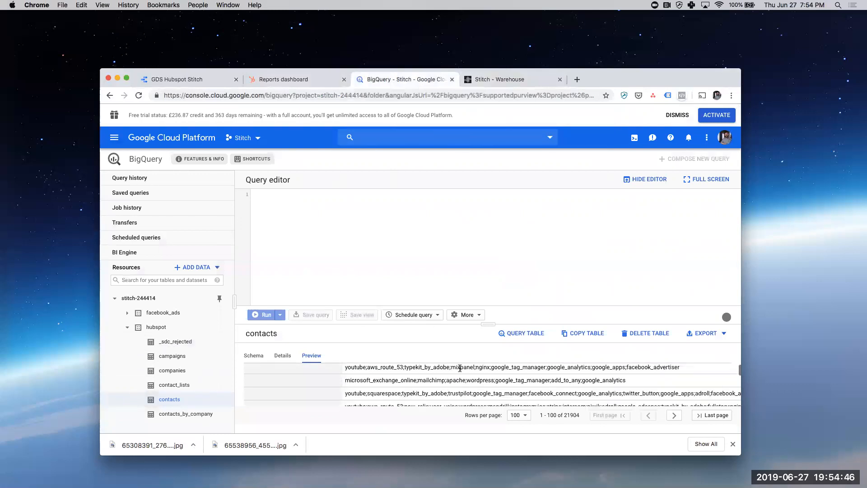
pyautogui.hscroll(-8, 460, 368)
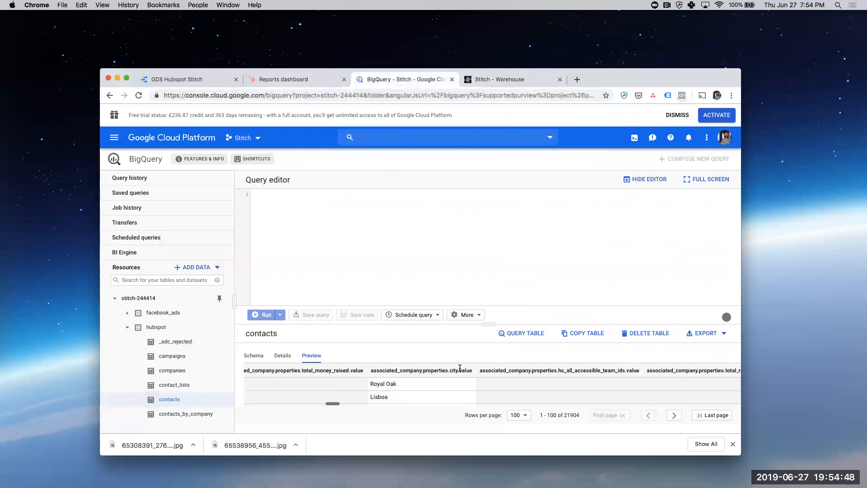
pyautogui.hscroll(-10, 422, 379)
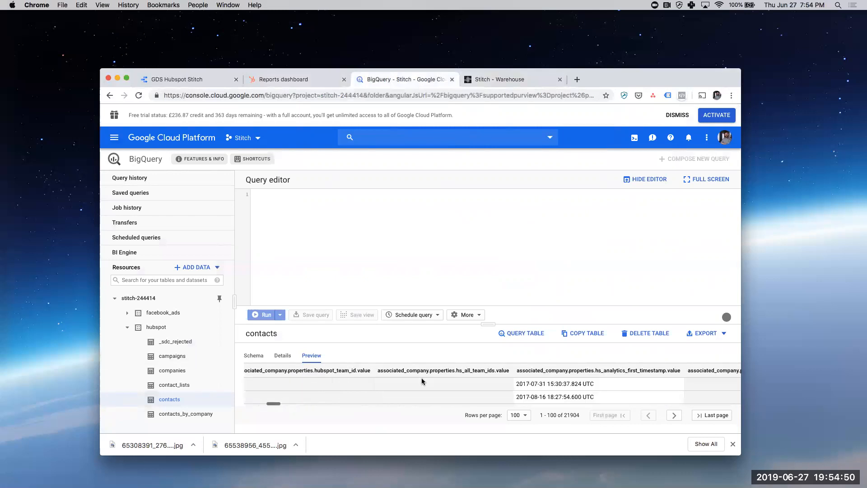
# Switch to the GDS Hubspot Stitch report in Data Studio and display its added data sources
pyautogui.click(204, 80)
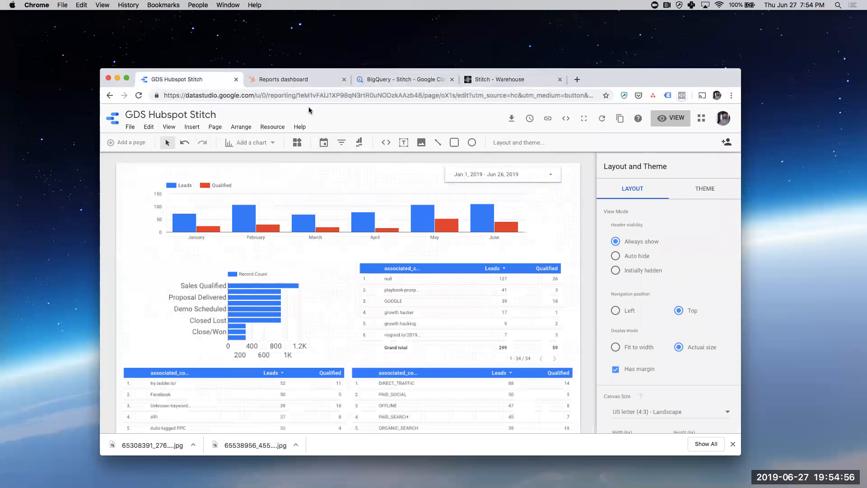
pyautogui.click(240, 127)
pyautogui.moveTo(268, 128)
pyautogui.click(296, 149)
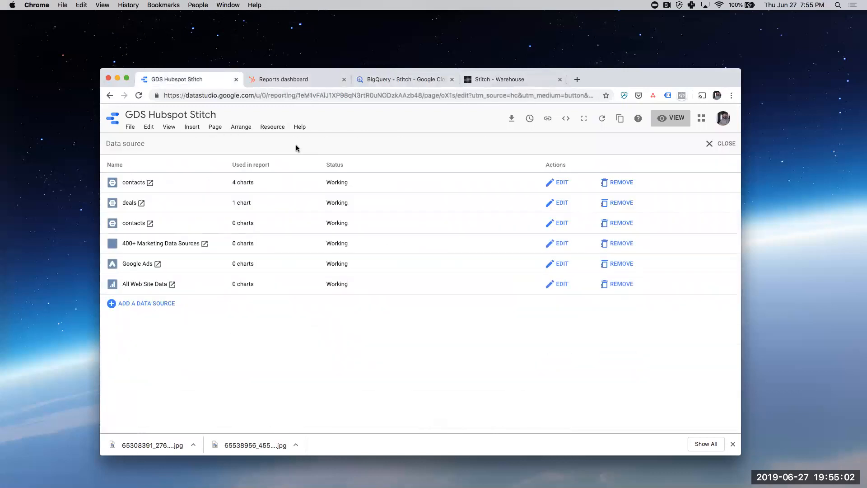
# Start adding a data source with the BigQuery connector, choosing the Stitch project and its hubspot dataset
pyautogui.click(156, 304)
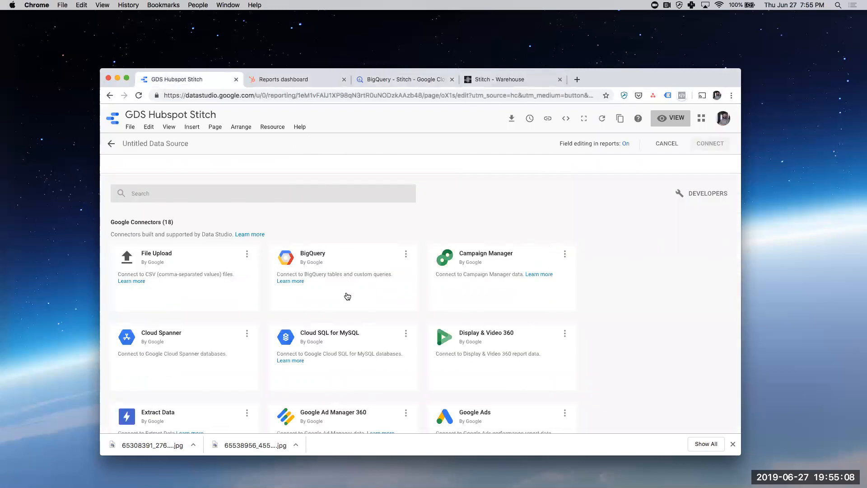
pyautogui.moveTo(336, 304)
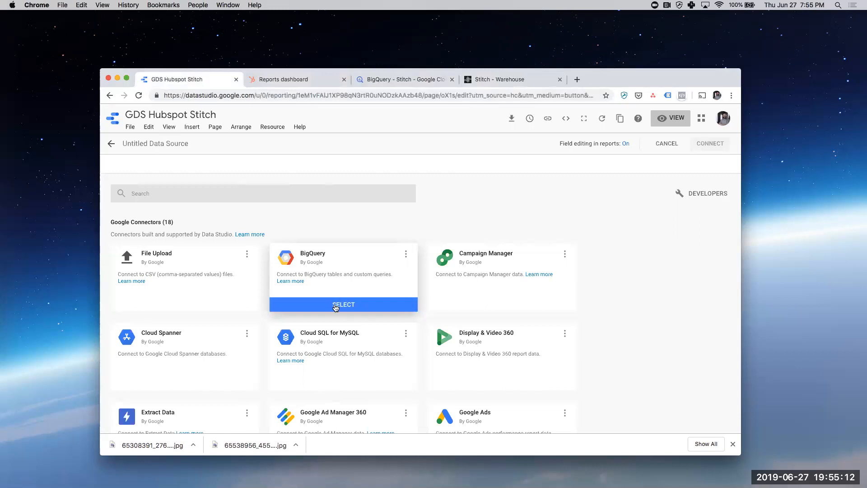
pyautogui.click(335, 306)
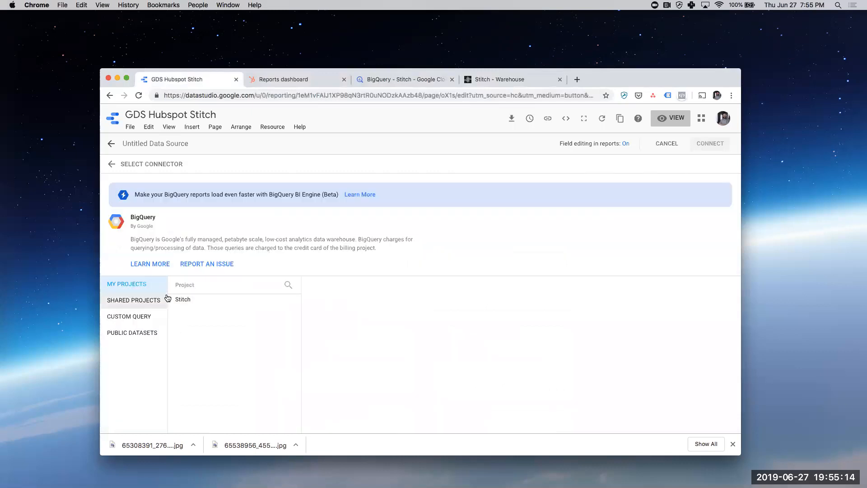
pyautogui.click(183, 300)
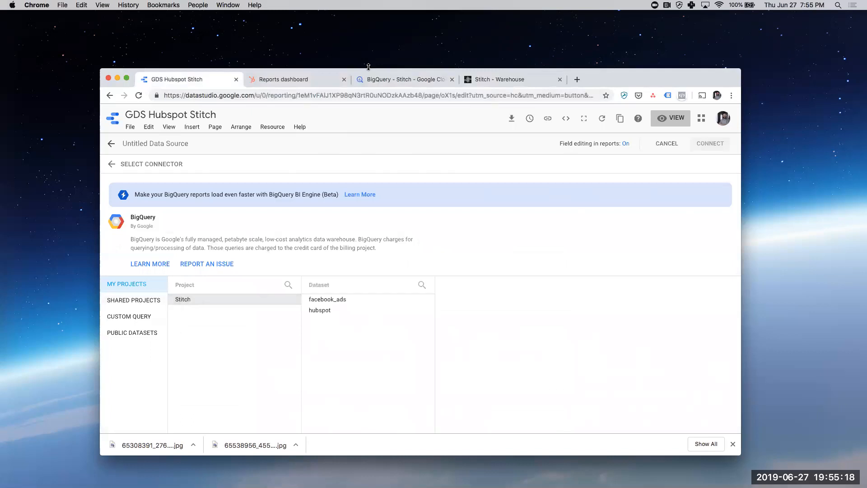
pyautogui.click(320, 311)
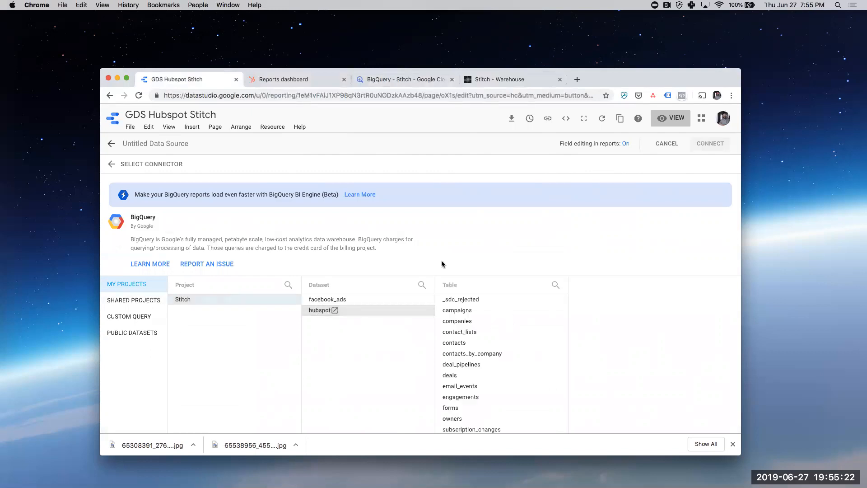
# Connect the hubspot dataset's campaigns table and add it to the report as a data source
pyautogui.scroll(-1, 477, 334)
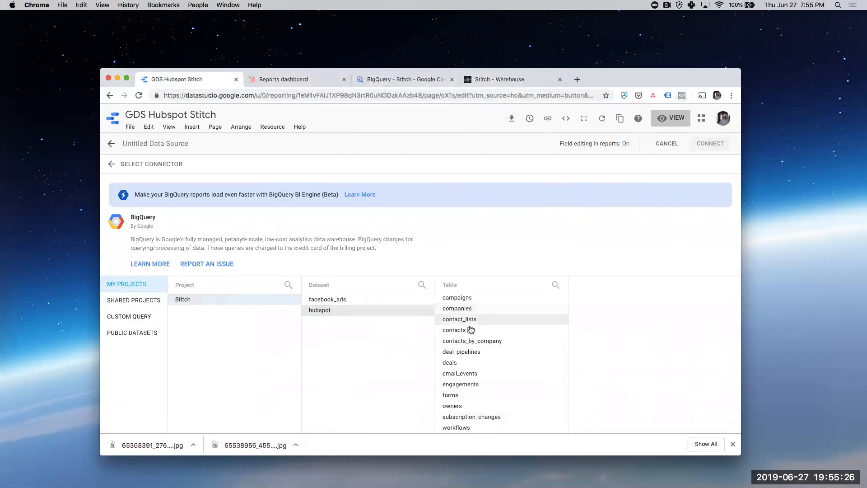
pyautogui.scroll(1, 505, 334)
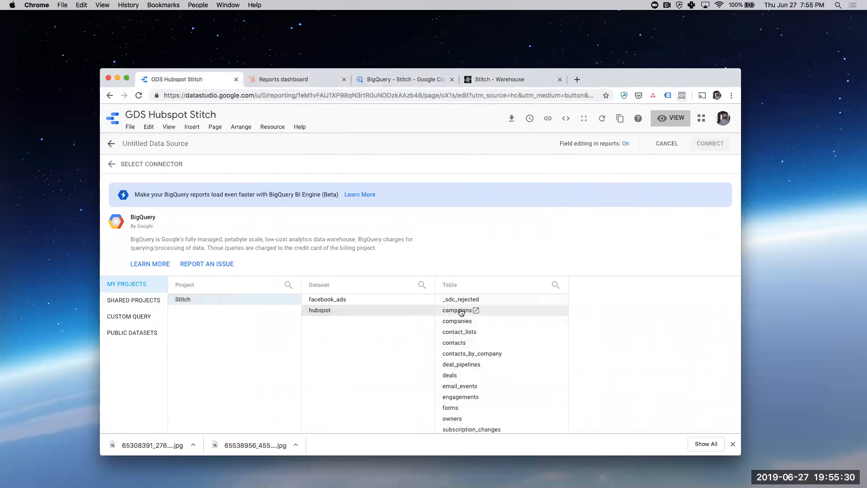
pyautogui.click(461, 312)
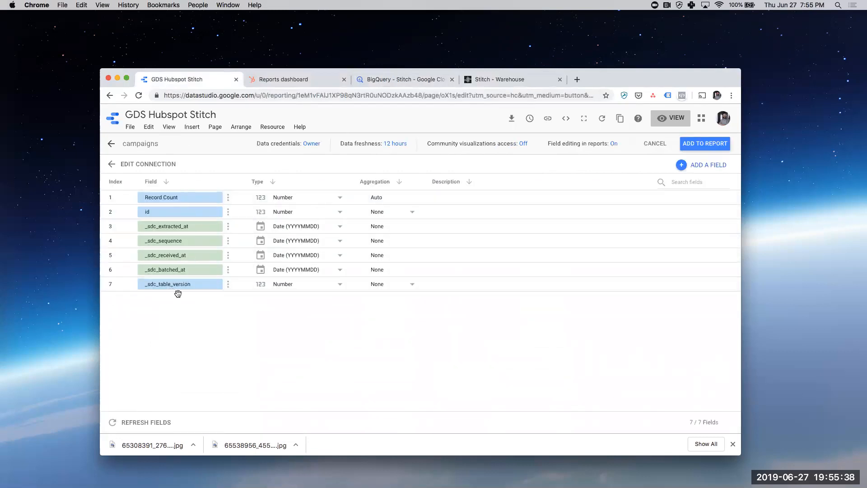
pyautogui.click(699, 147)
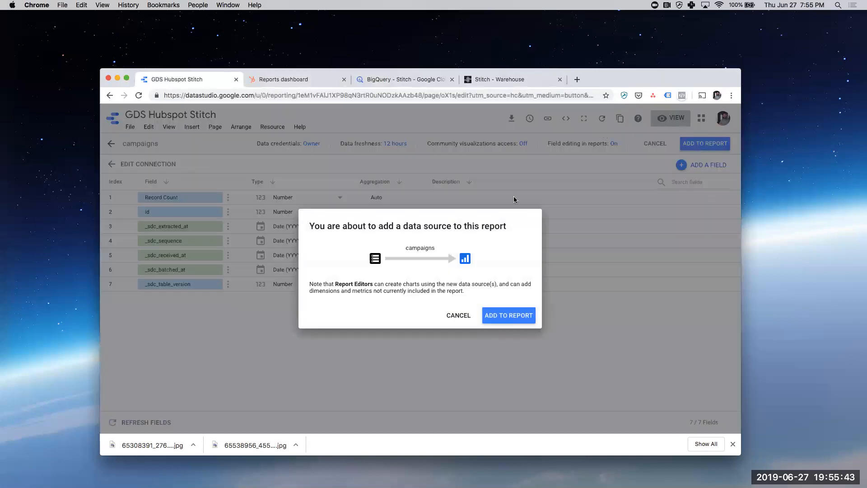
pyautogui.click(514, 316)
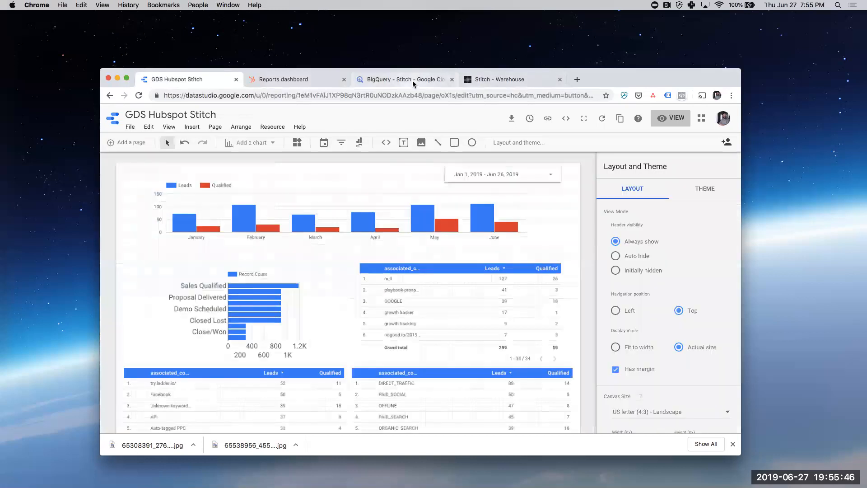
# Switch to Stitch and open the Hubspot integration's list of tables to replicate
pyautogui.click(413, 80)
pyautogui.click(476, 83)
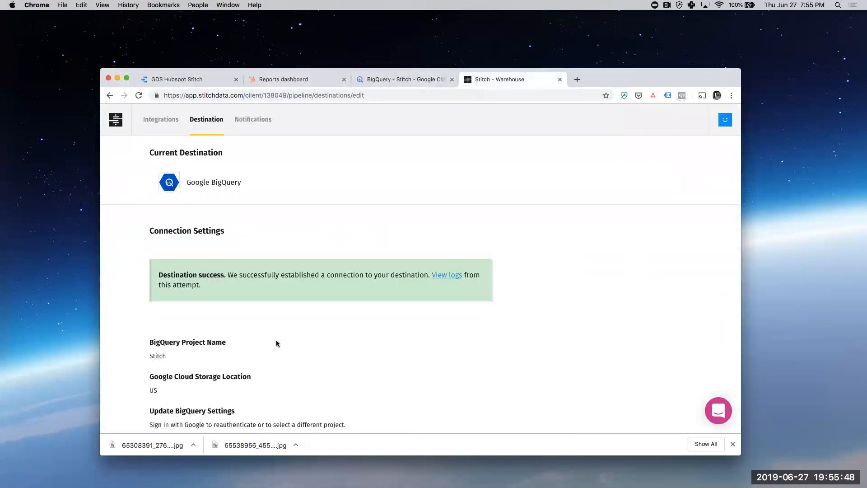
pyautogui.click(163, 123)
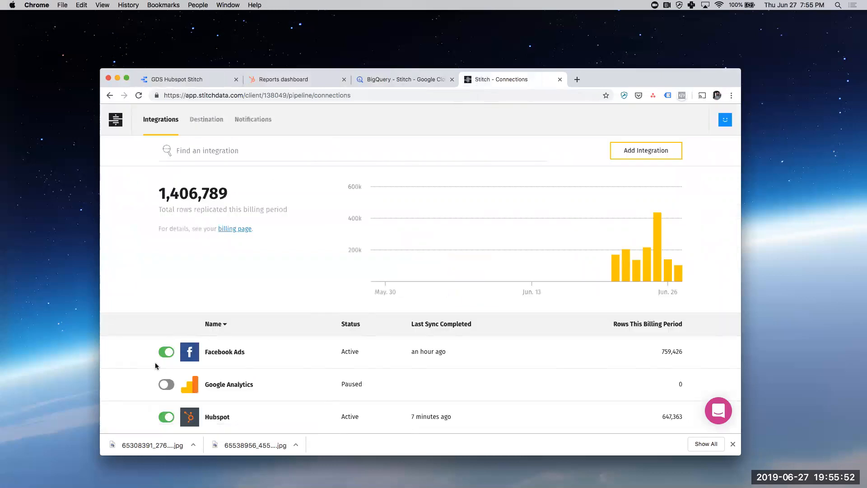
pyautogui.scroll(-2, 271, 397)
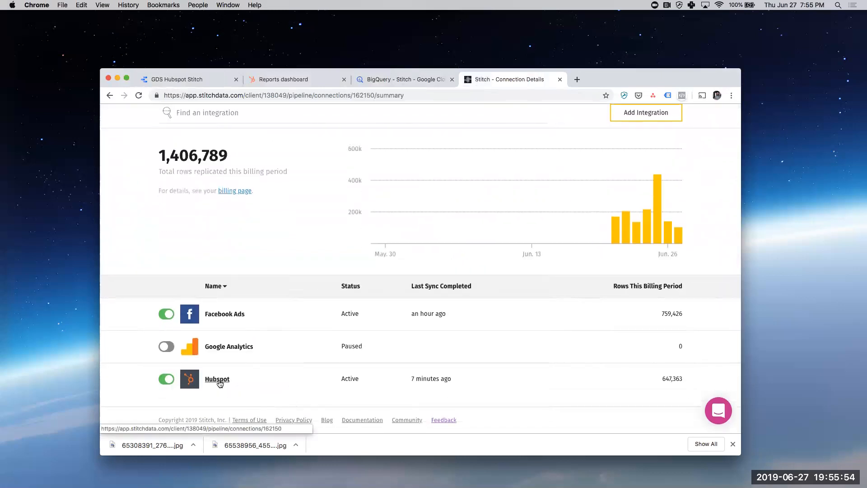
pyautogui.click(219, 382)
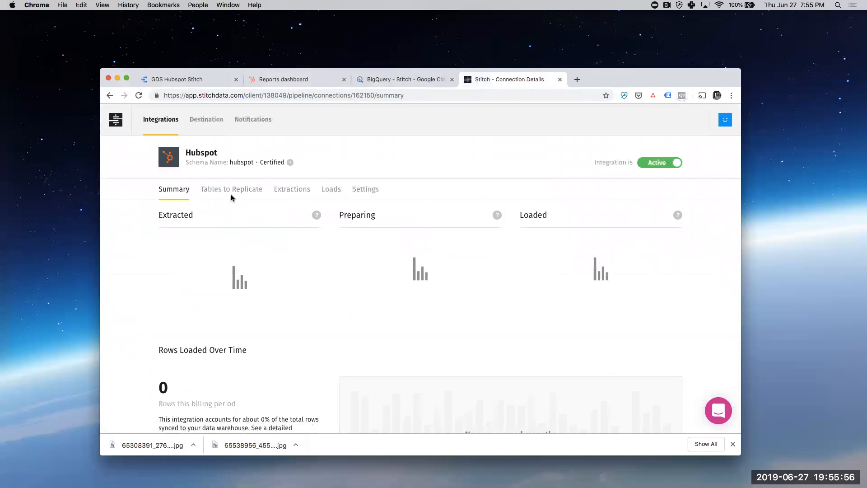
pyautogui.click(247, 194)
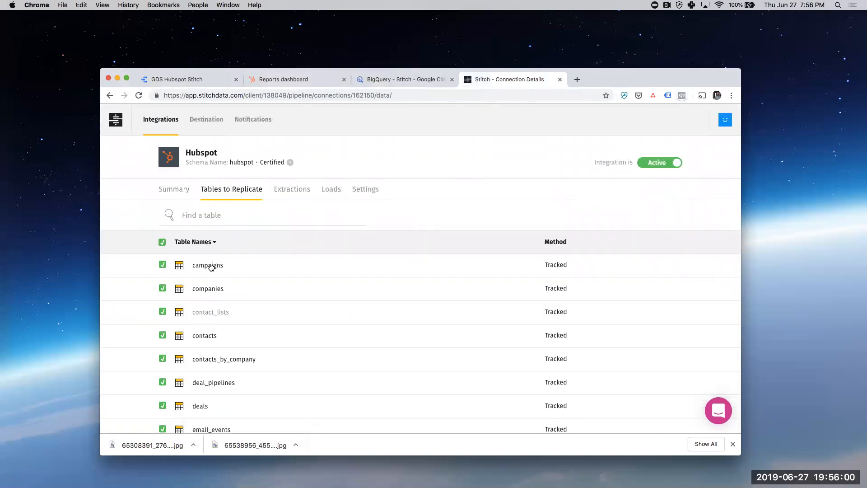
# Track all fields of the campaigns table in the Hubspot integration and finalize the selections
pyautogui.click(209, 266)
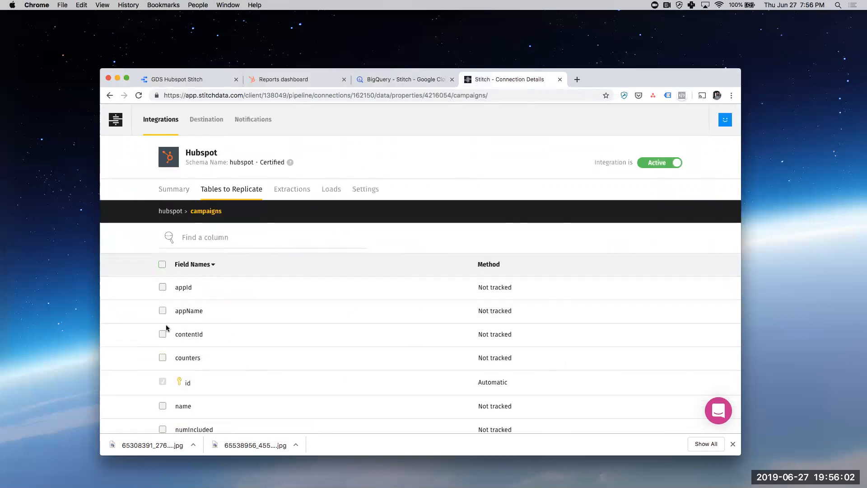
pyautogui.scroll(-3, 163, 335)
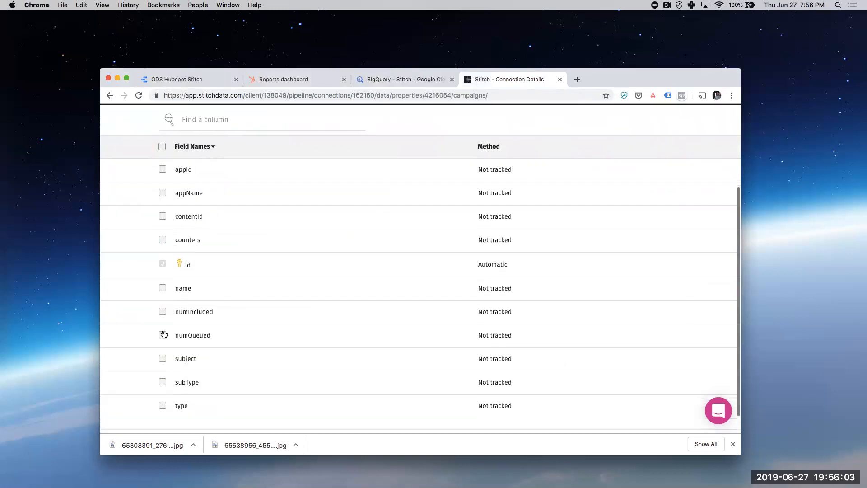
pyautogui.click(162, 147)
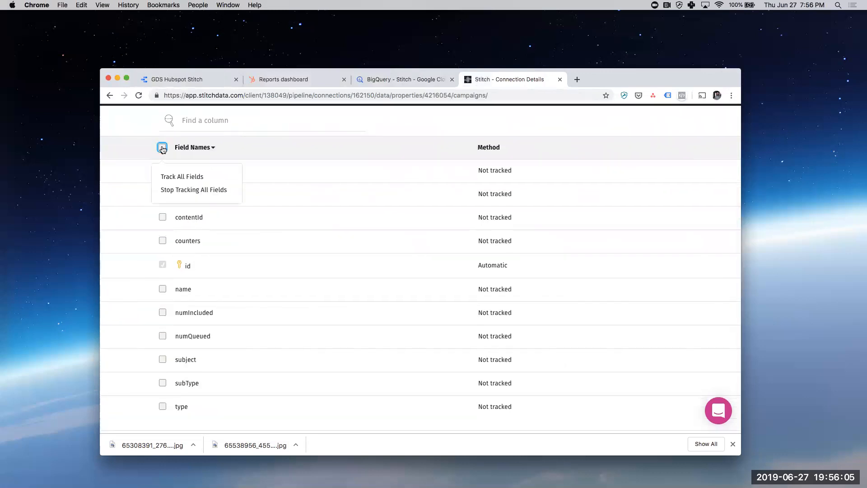
pyautogui.click(174, 177)
pyautogui.scroll(-2, 216, 259)
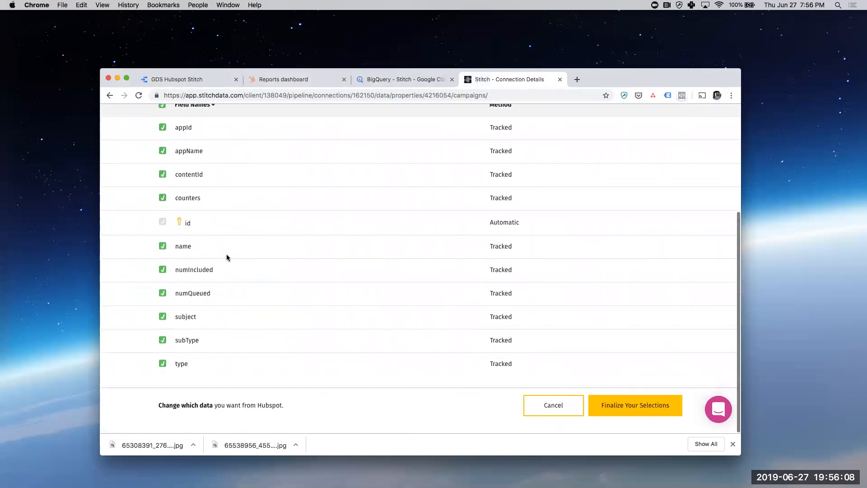
pyautogui.click(613, 409)
pyautogui.click(643, 406)
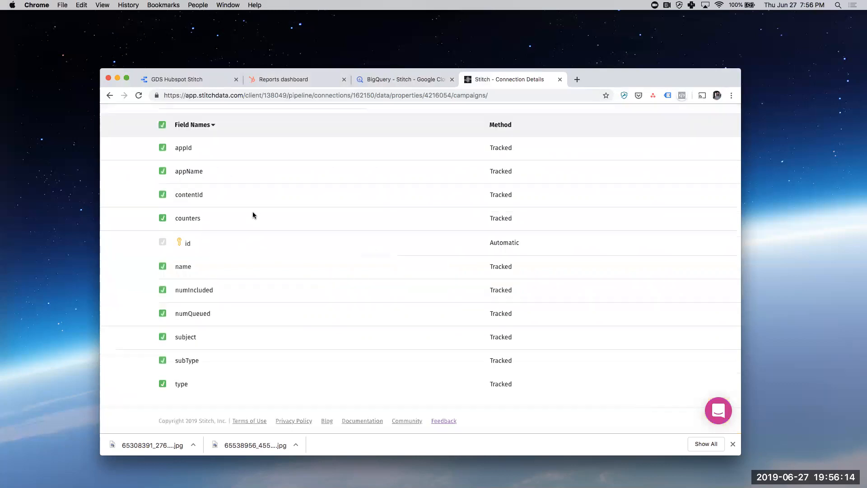
# Switch to BigQuery and preview the hubspot campaigns table
pyautogui.click(397, 80)
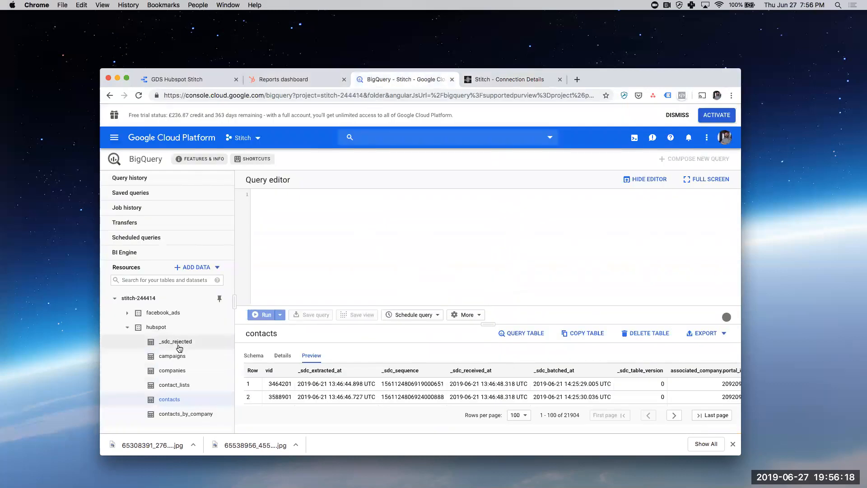
pyautogui.click(172, 356)
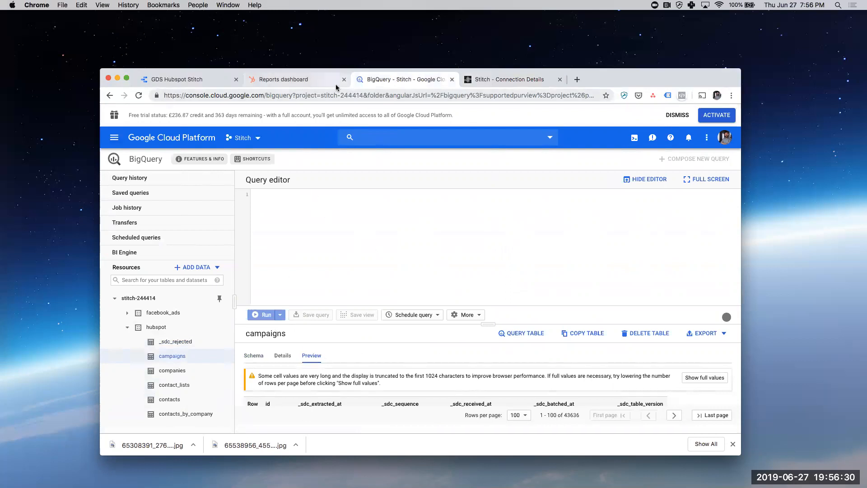
# Return to the Data Studio report, review the data sources selectable for the monthly Leads and Qualified bar chart, and keep contacts
pyautogui.click(223, 89)
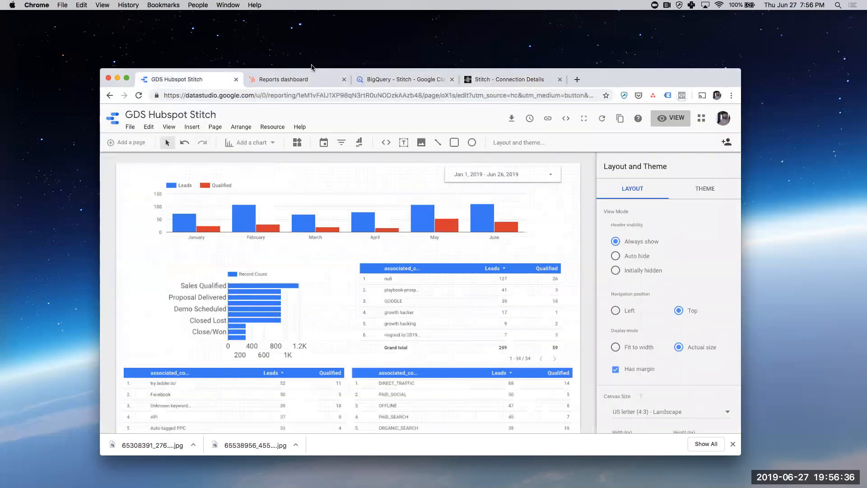
pyautogui.click(386, 189)
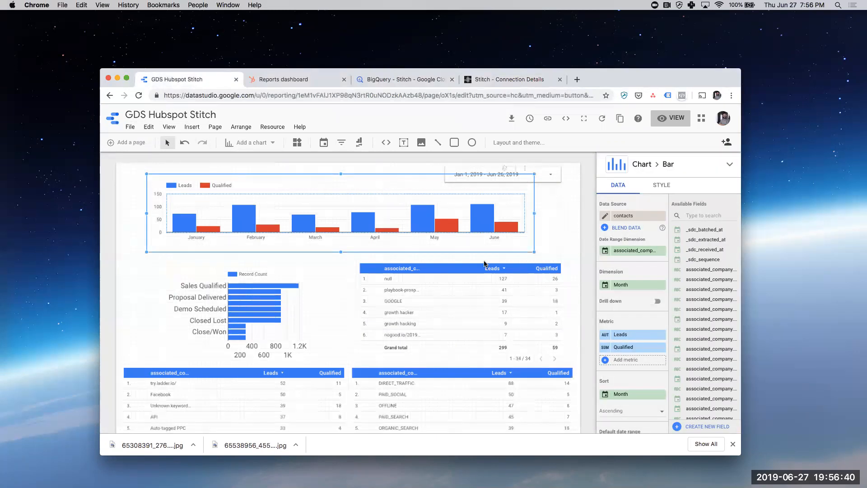
pyautogui.click(623, 216)
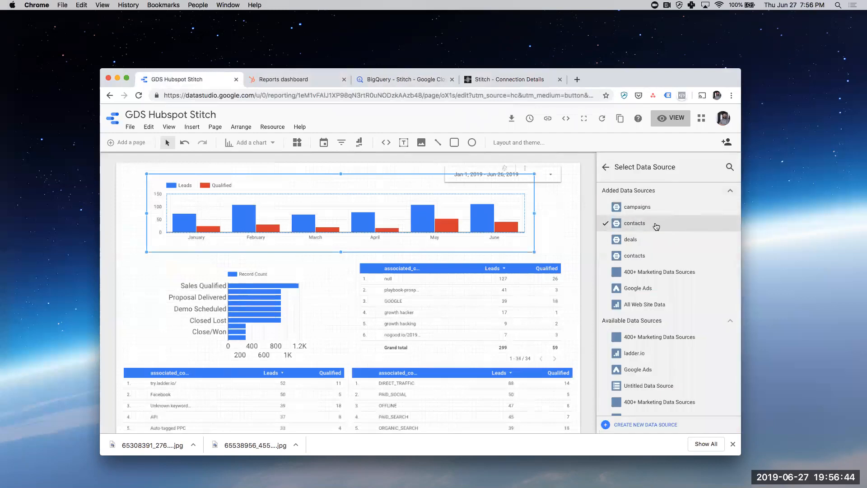
pyautogui.click(606, 167)
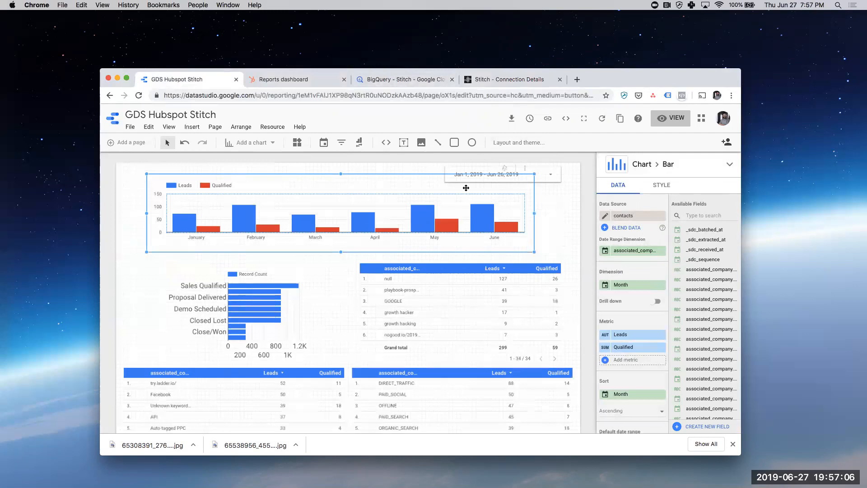
# Search the bar chart's date range dimension fields for "creati" and close the field picker without changing the dimension
pyautogui.click(626, 251)
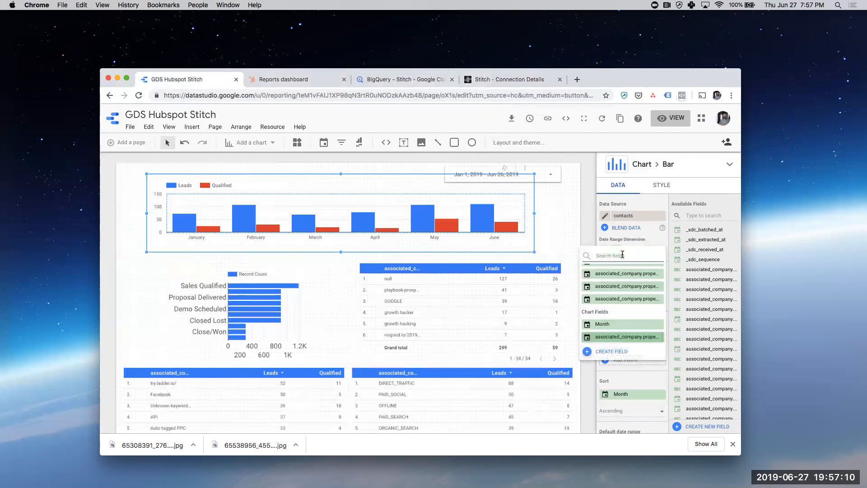
pyautogui.write('creea')
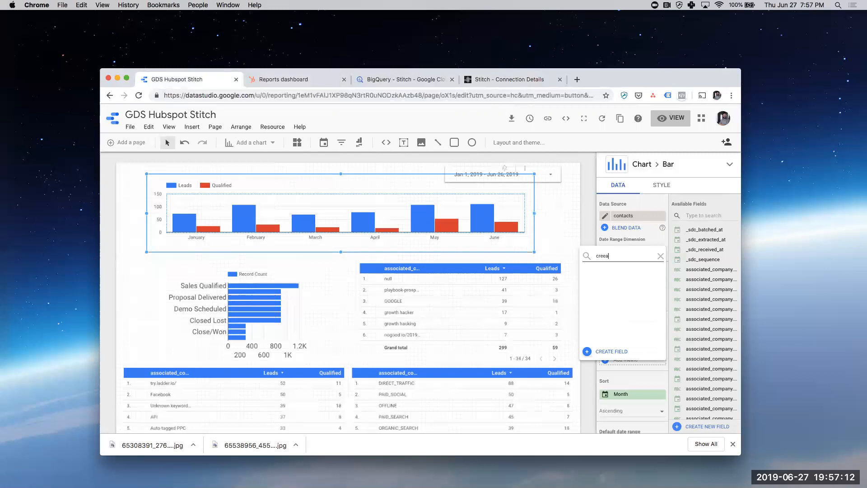
pyautogui.press('BackSpace')
pyautogui.press('BackSpace')
pyautogui.write('ati')
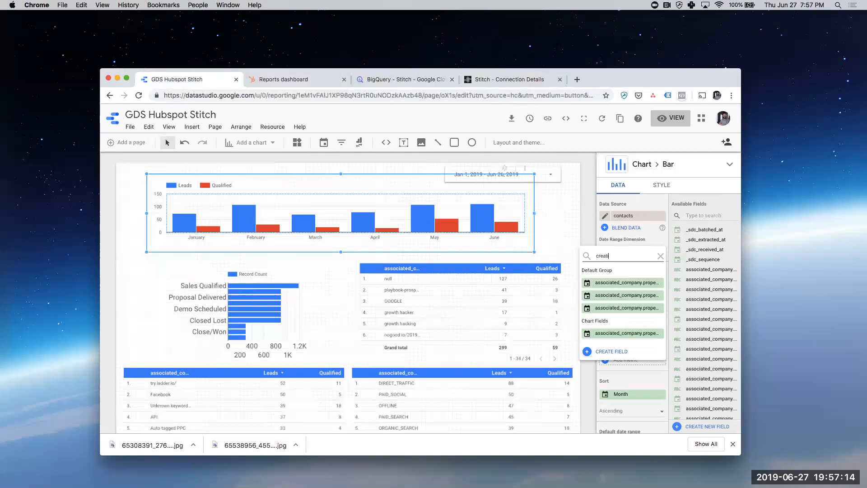
pyautogui.write('v')
pyautogui.click(647, 238)
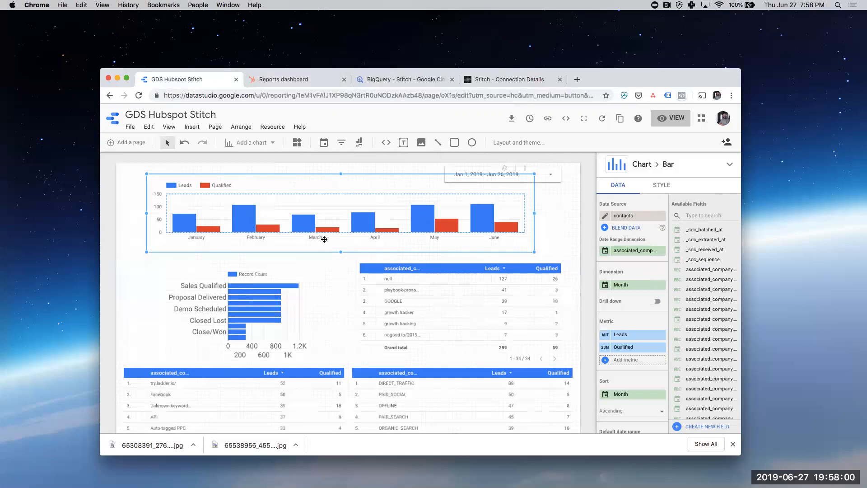
# Check the Contacts Created By Month report in HubSpot, then examine the Qualified metric's field options for the Data Studio bar chart
pyautogui.click(308, 80)
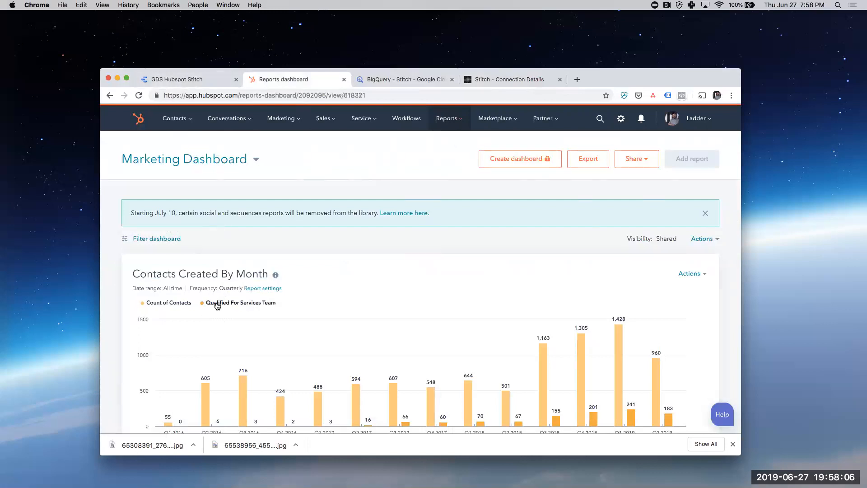
pyautogui.click(210, 84)
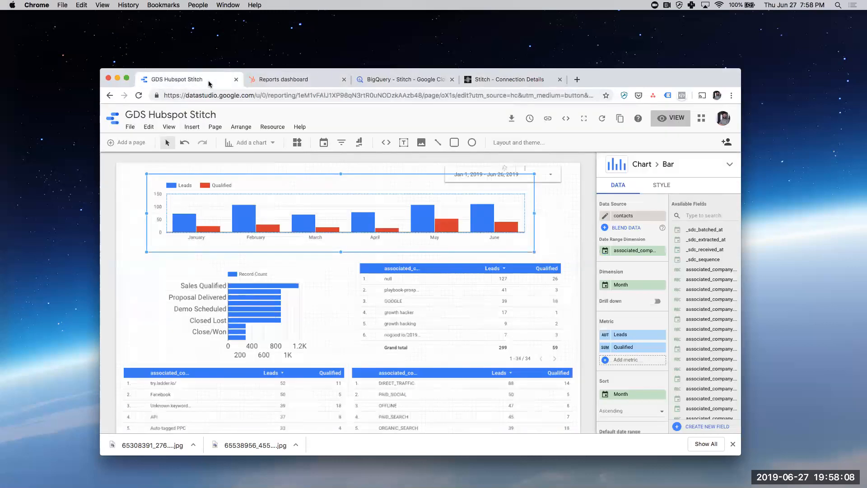
pyautogui.scroll(-3, 627, 312)
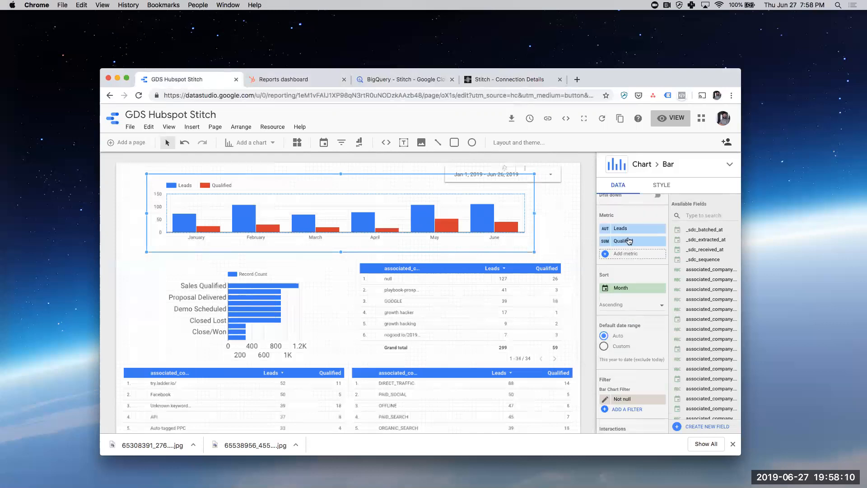
pyautogui.click(620, 242)
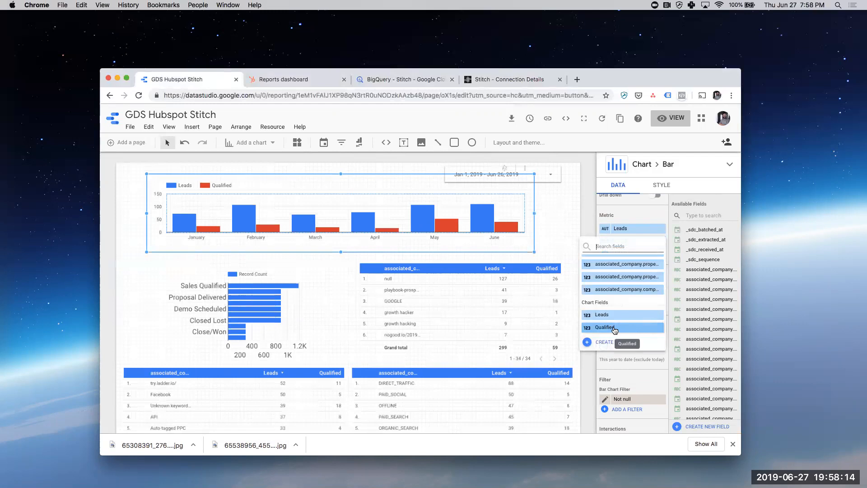
pyautogui.click(668, 239)
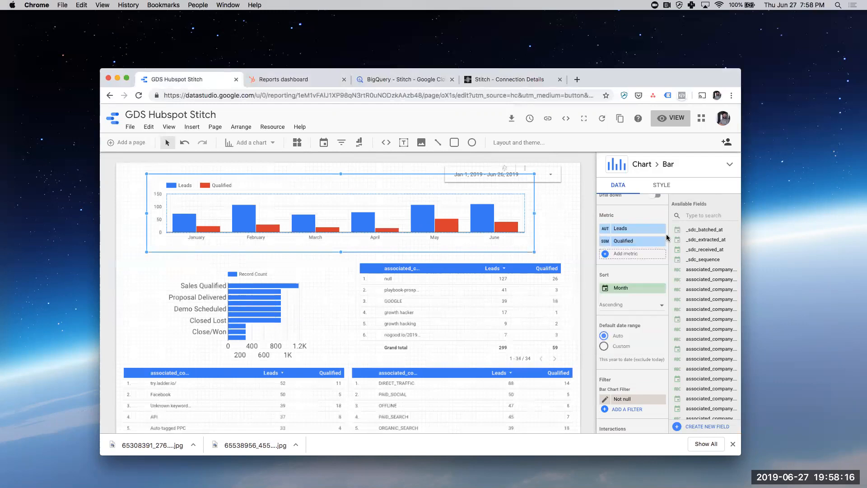
# Examine the Qualified metric's aggregation options and source field in the monthly bar chart, highlight the source field name, and leave the settings unchanged
pyautogui.click(605, 242)
pyautogui.scroll(-1, 584, 267)
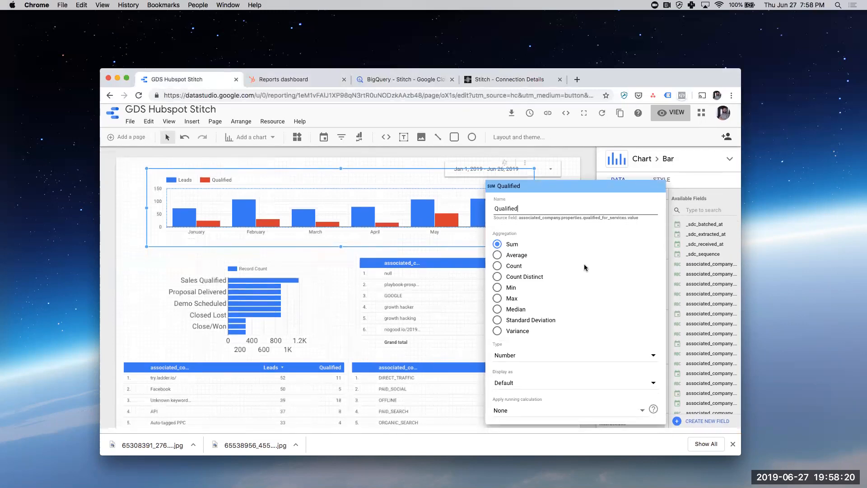
pyautogui.scroll(1, 524, 361)
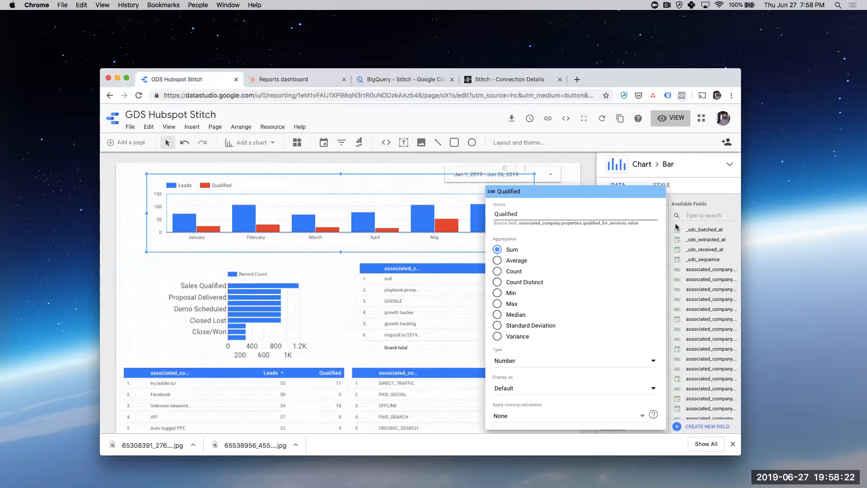
pyautogui.moveTo(518, 222); pyautogui.dragTo(637, 224)
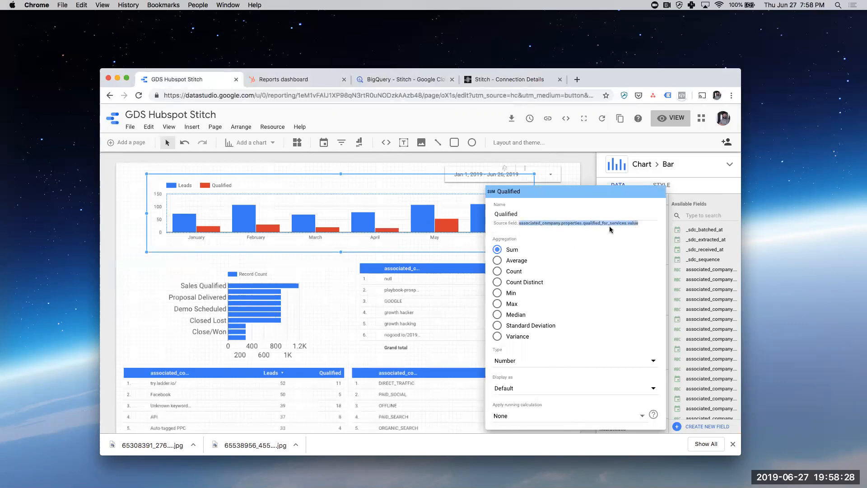
pyautogui.click(641, 222)
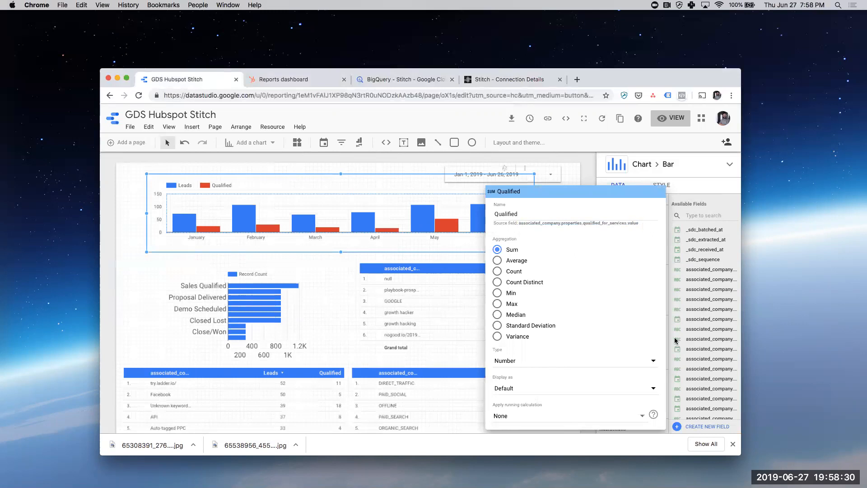
pyautogui.click(697, 185)
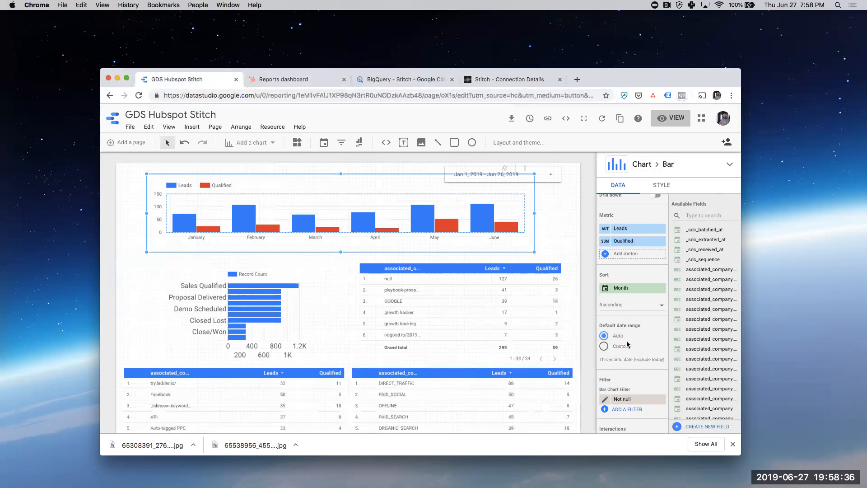
# Inspect the monthly bar chart's Month dimension, including its source field and Show as date formats, without changing it
pyautogui.scroll(5, 627, 343)
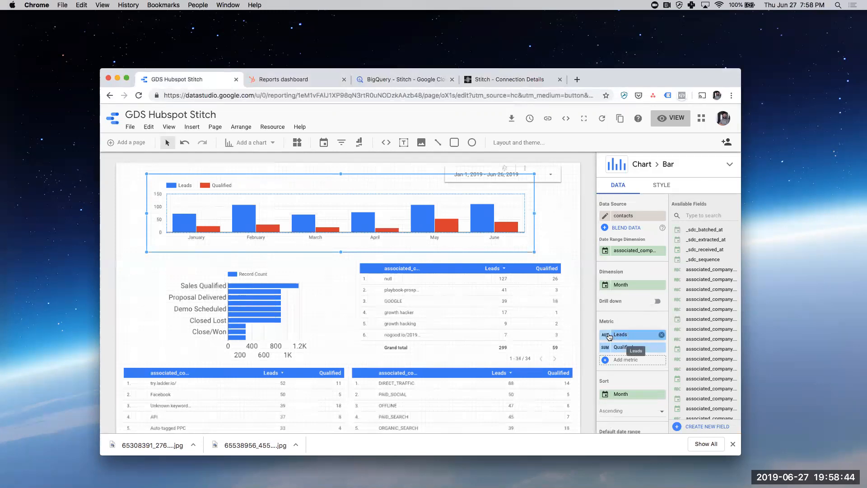
pyautogui.scroll(-3, 629, 337)
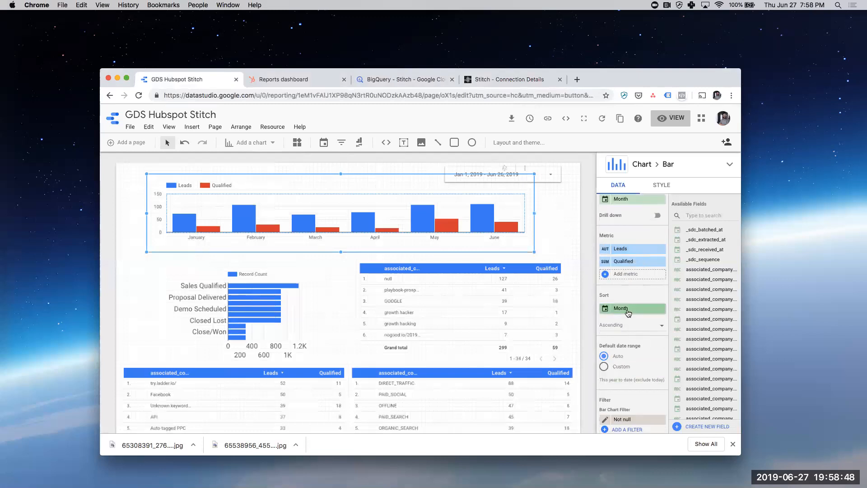
pyautogui.scroll(3, 627, 312)
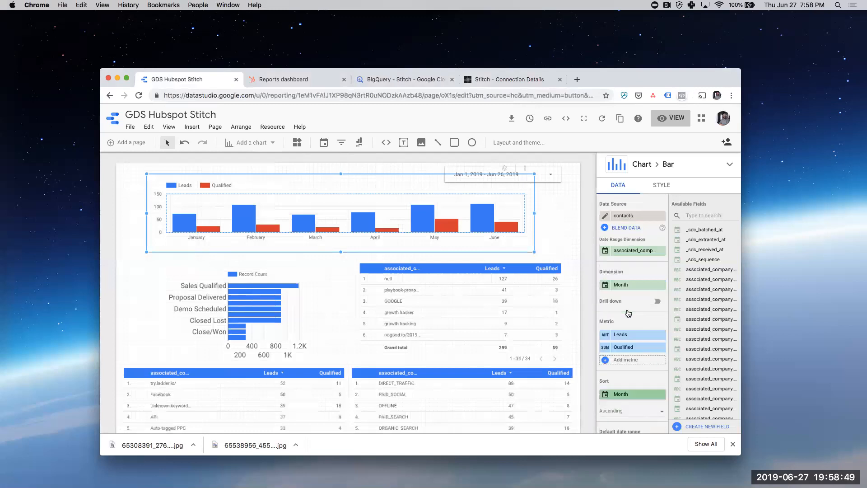
pyautogui.click(620, 287)
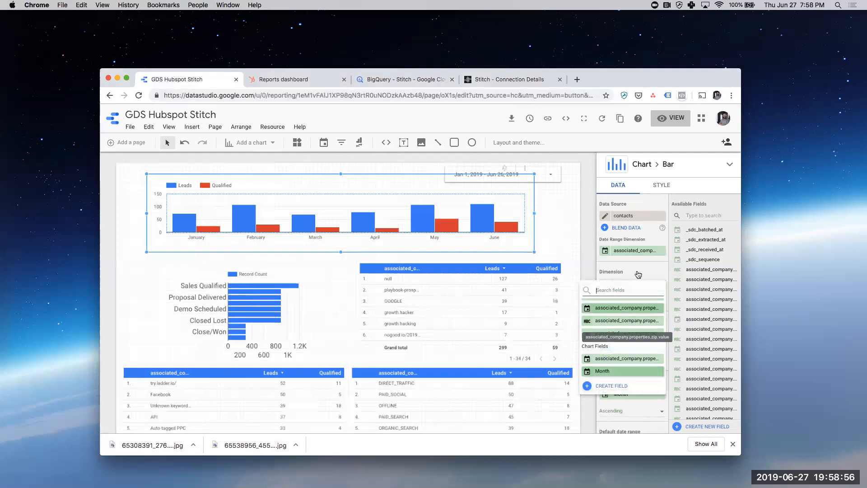
pyautogui.click(635, 255)
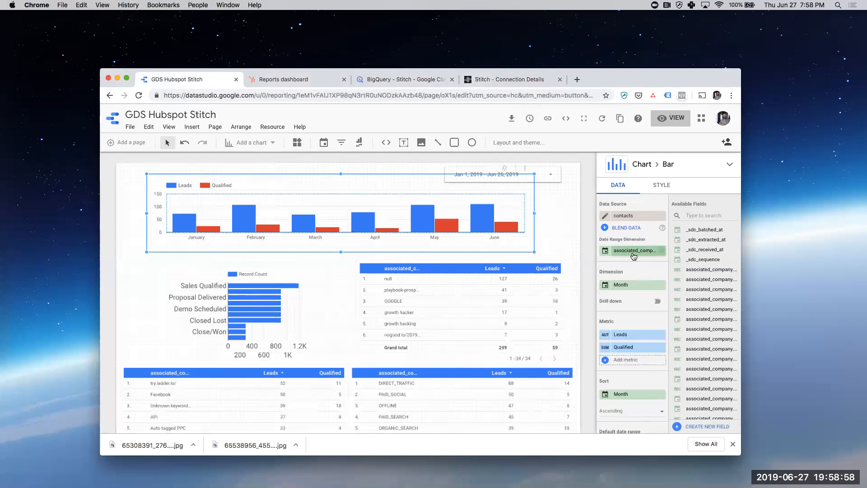
pyautogui.click(605, 285)
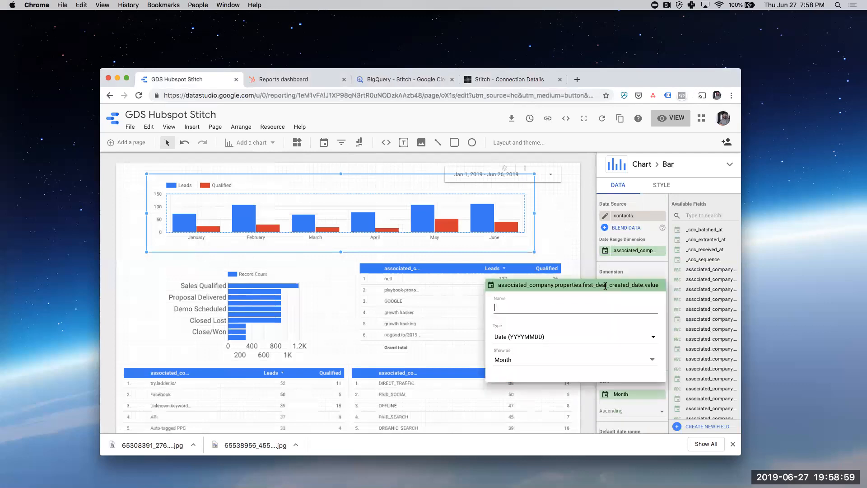
pyautogui.click(518, 359)
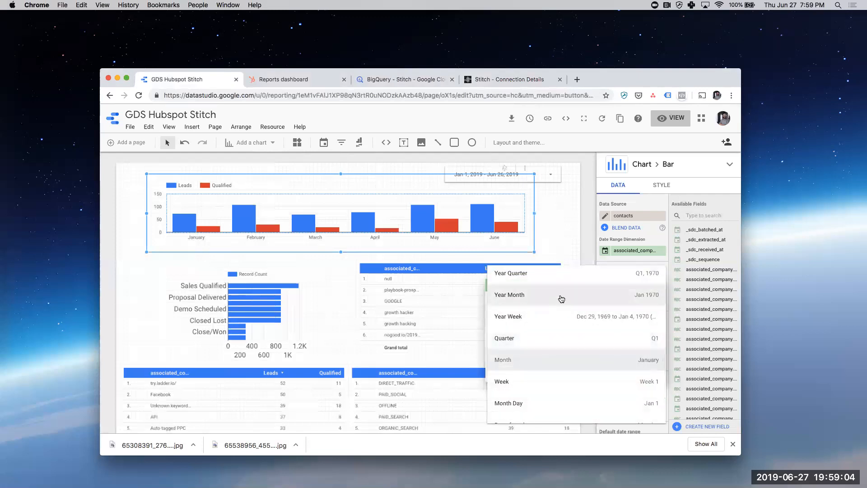
pyautogui.click(662, 260)
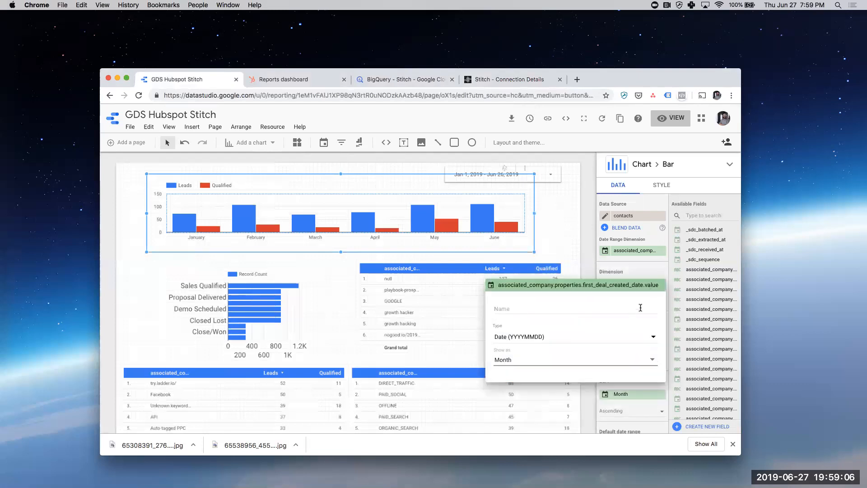
pyautogui.click(657, 269)
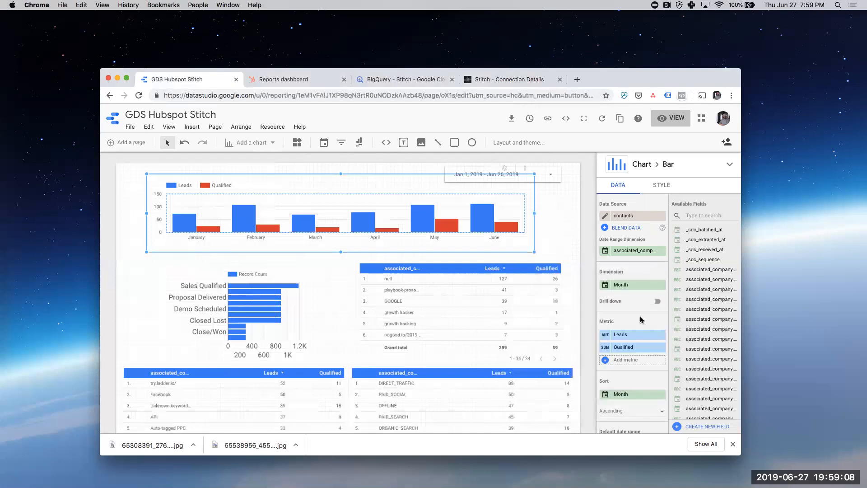
# Review the fields available for sorting the monthly bar chart and keep Month as the sort field
pyautogui.scroll(-3, 641, 320)
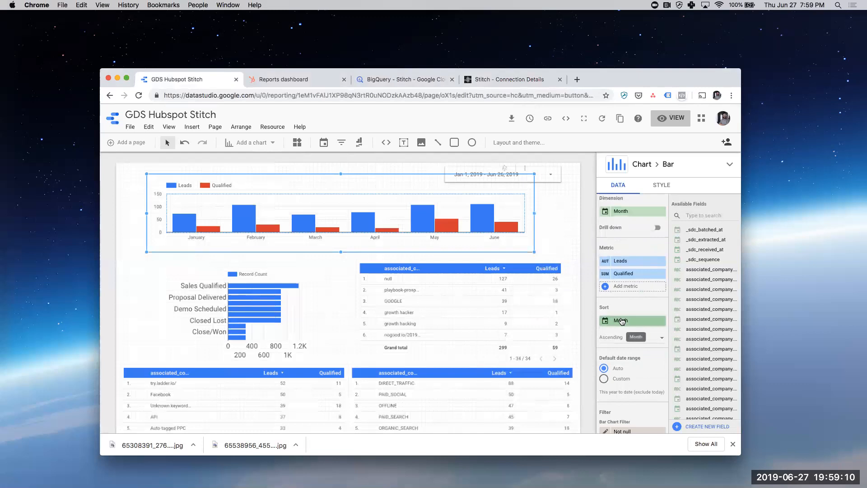
pyautogui.scroll(-2, 622, 321)
pyautogui.click(620, 284)
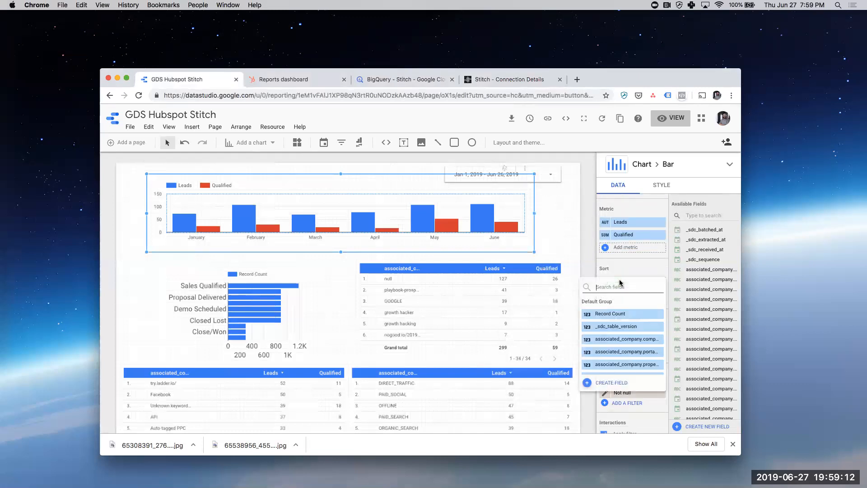
pyautogui.scroll(-3, 611, 323)
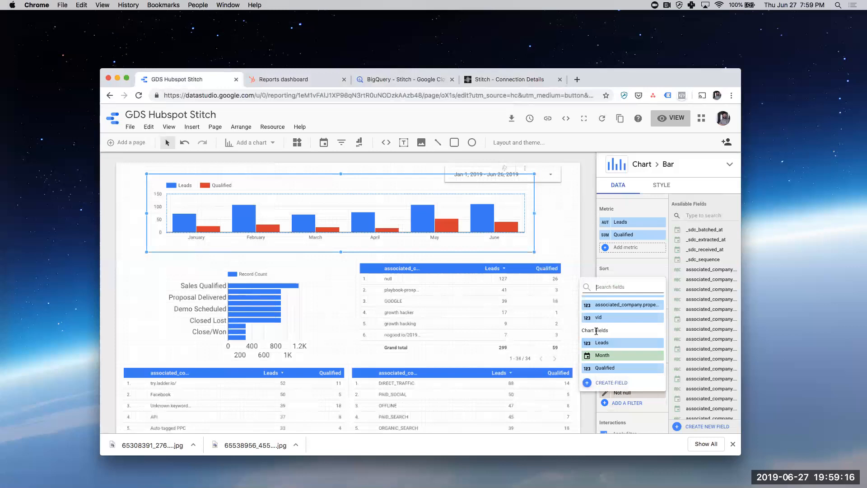
pyautogui.click(638, 268)
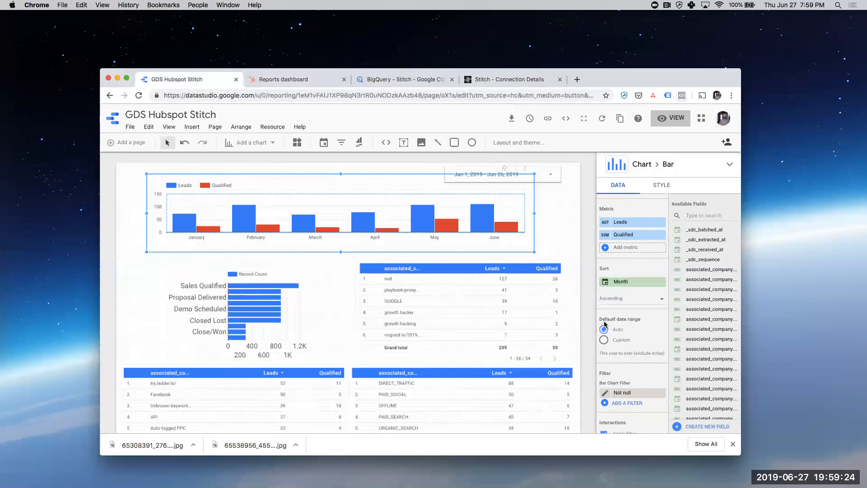
# Select the horizontal deal stage bar chart, check its data source, dimension and metric, and deselect it
pyautogui.click(543, 176)
pyautogui.click(541, 220)
pyautogui.click(199, 279)
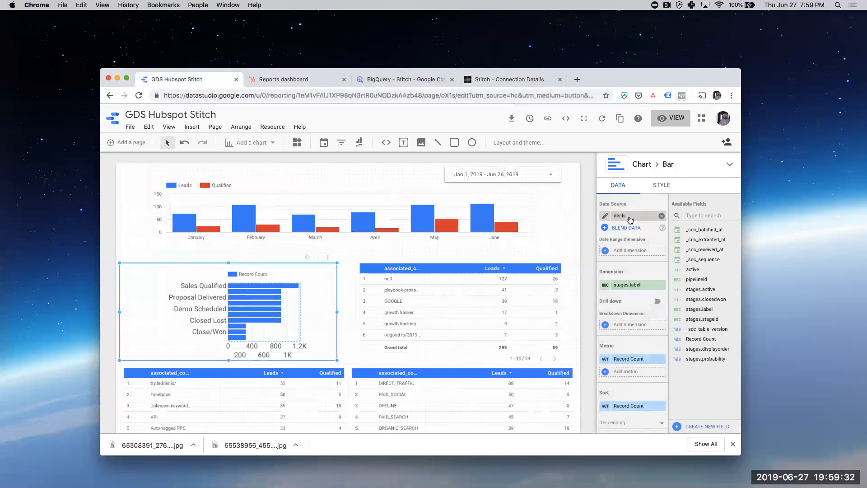
pyautogui.click(464, 263)
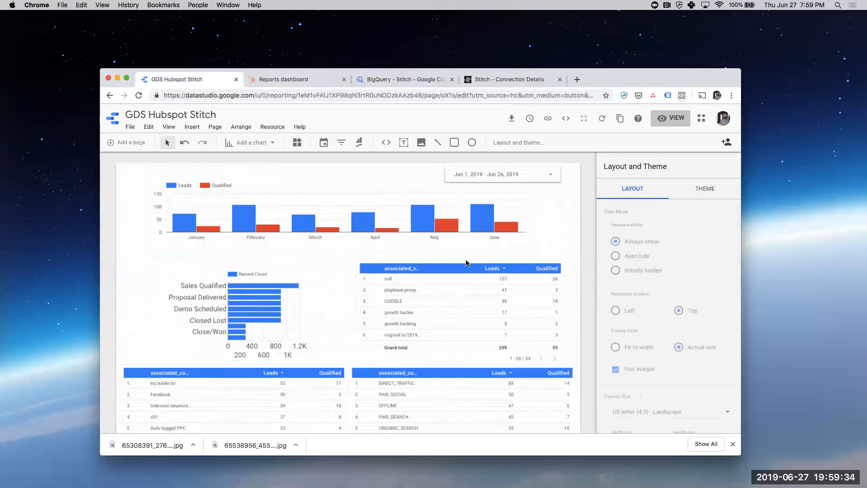
# Select the table beside the deal stage chart and inspect its metrics and the source field behind its dimension
pyautogui.click(457, 267)
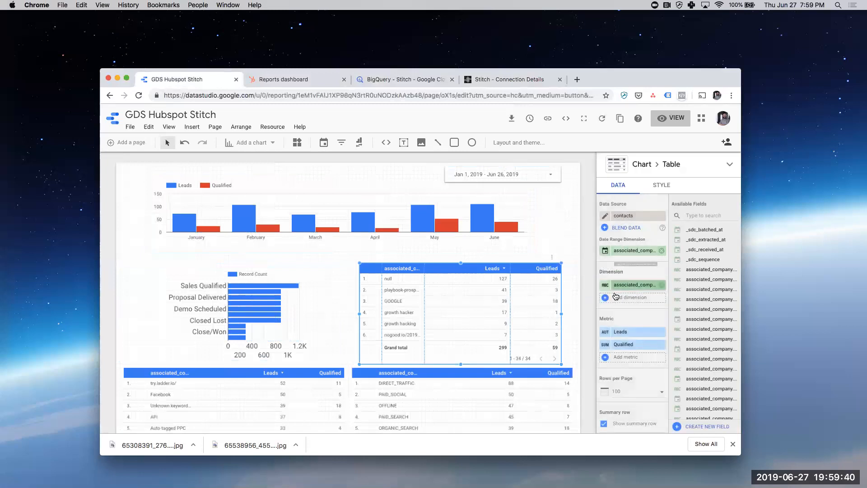
pyautogui.scroll(-3, 625, 340)
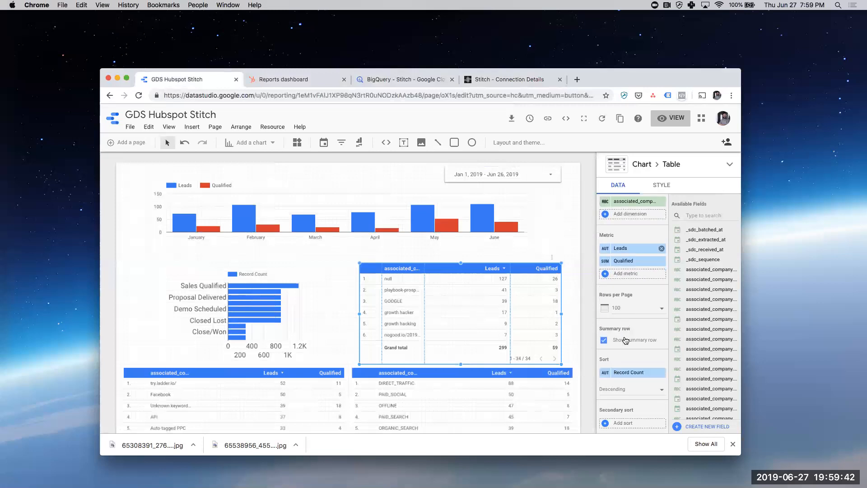
pyautogui.scroll(3, 634, 313)
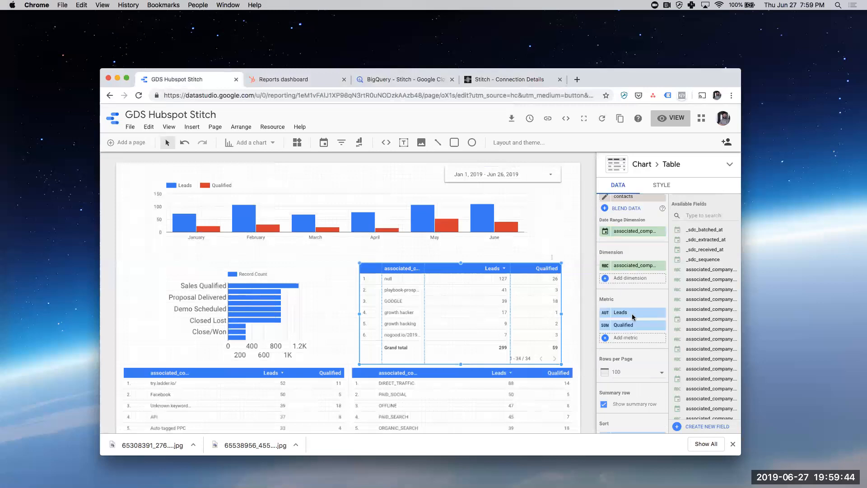
pyautogui.click(630, 286)
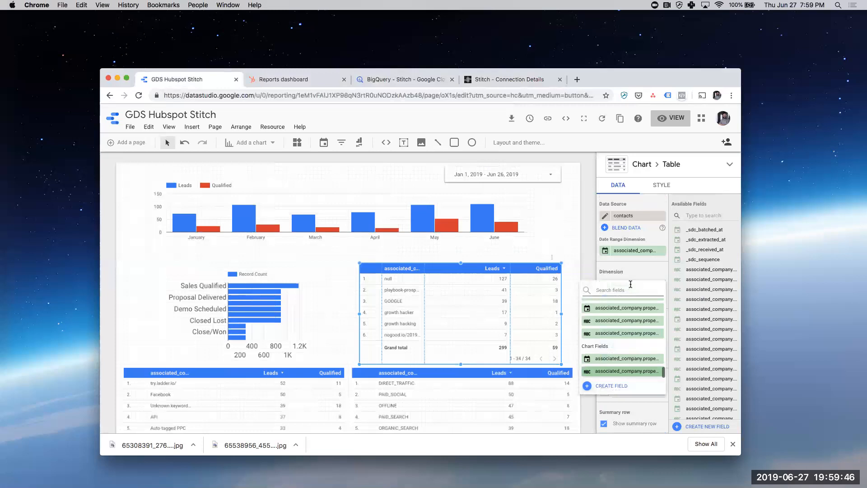
pyautogui.click(630, 281)
pyautogui.click(605, 287)
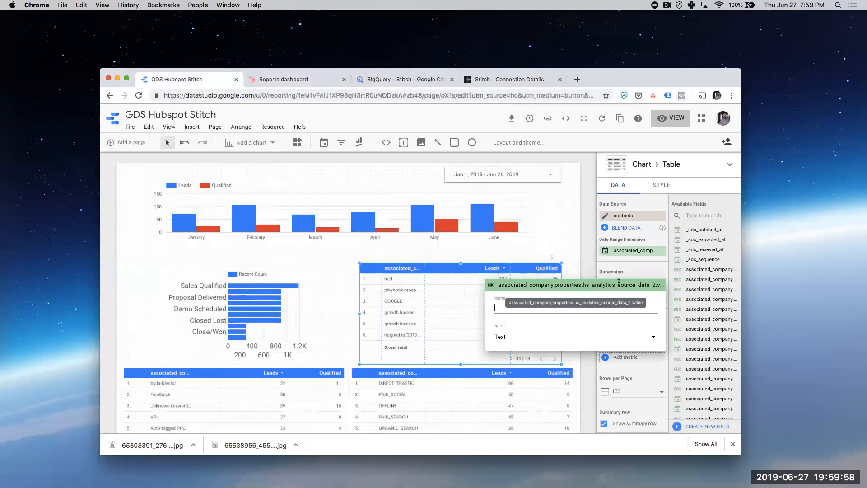
pyautogui.click(647, 269)
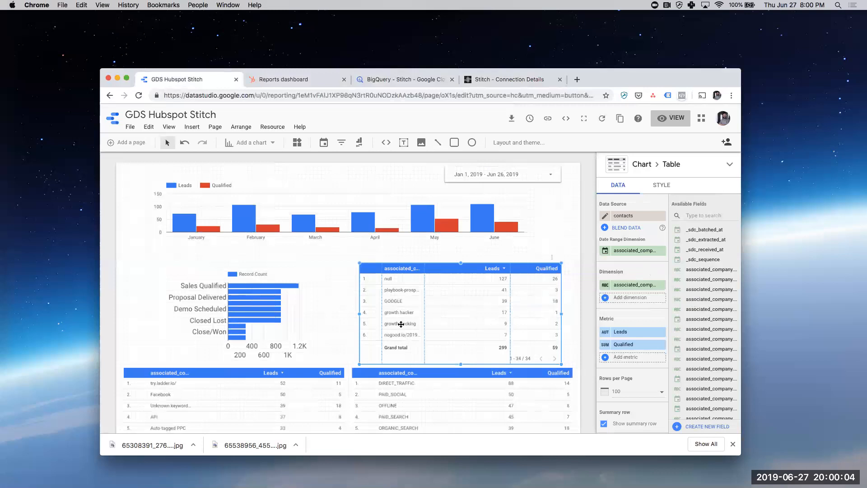
# Set the default date range of the table beside the deal stage chart to Auto
pyautogui.scroll(-3, 636, 343)
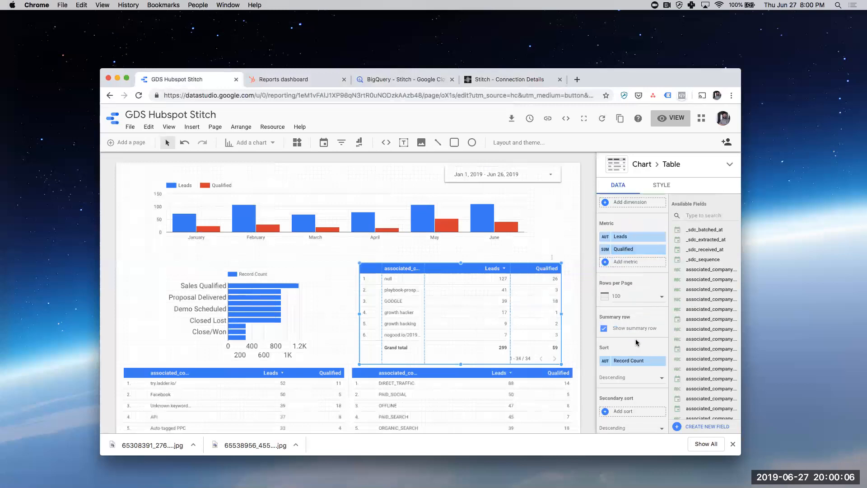
pyautogui.scroll(-3, 636, 343)
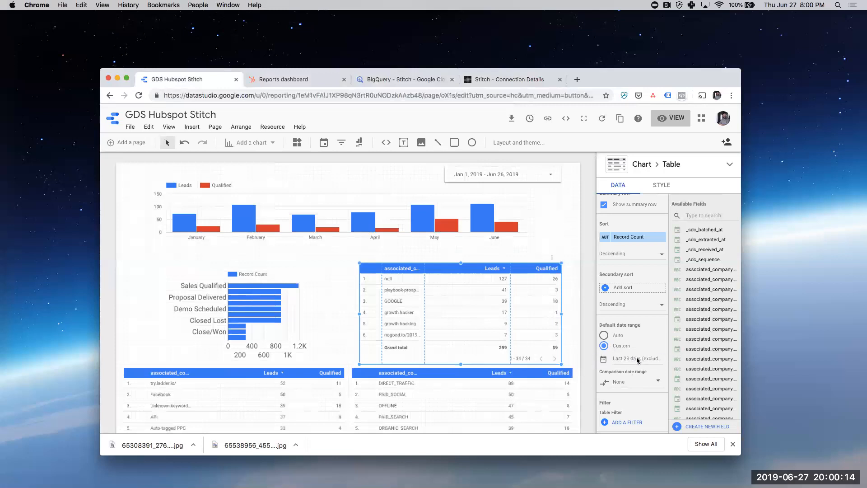
pyautogui.click(604, 335)
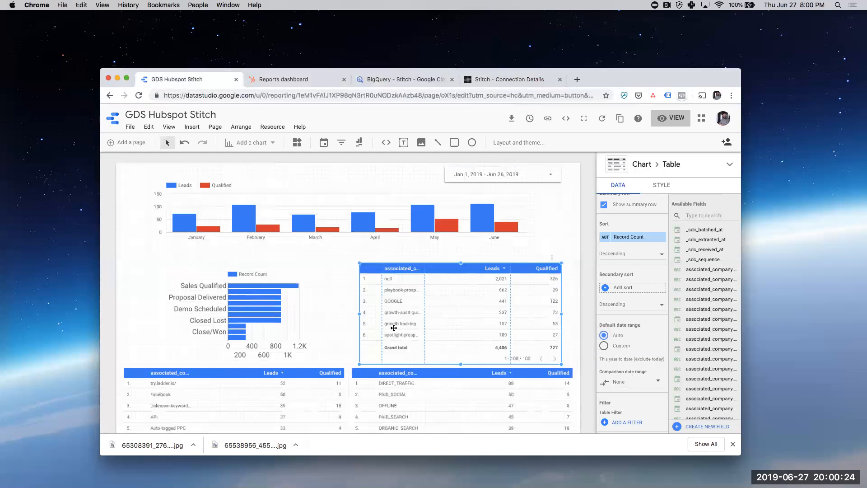
# Select the table beneath the deal stage chart and examine its date range dimension, dimension, sort and default date range settings
pyautogui.scroll(-3, 393, 328)
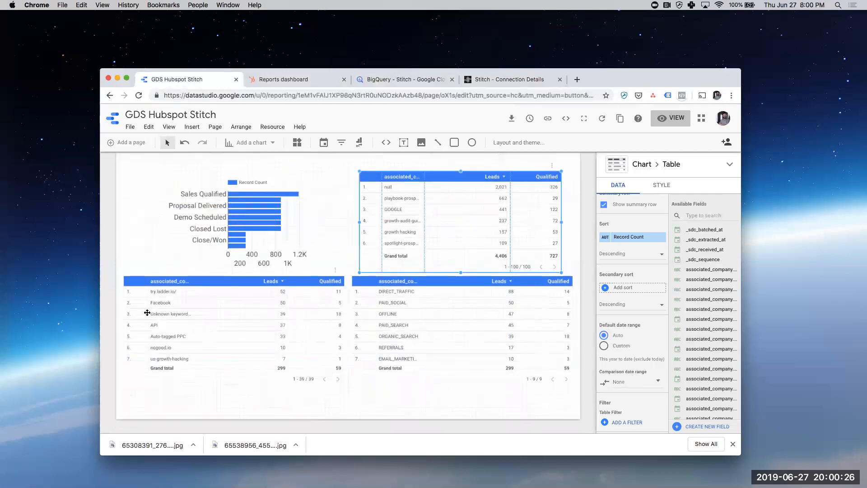
pyautogui.click(250, 295)
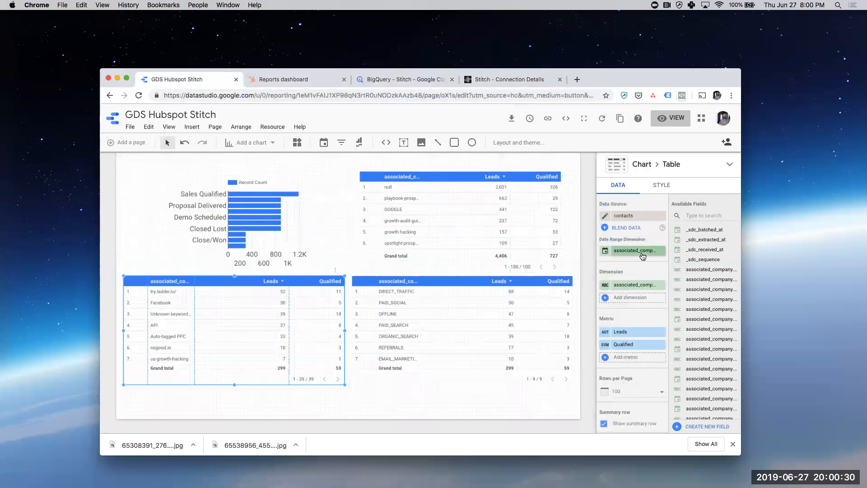
pyautogui.scroll(-3, 641, 307)
pyautogui.scroll(-4, 642, 318)
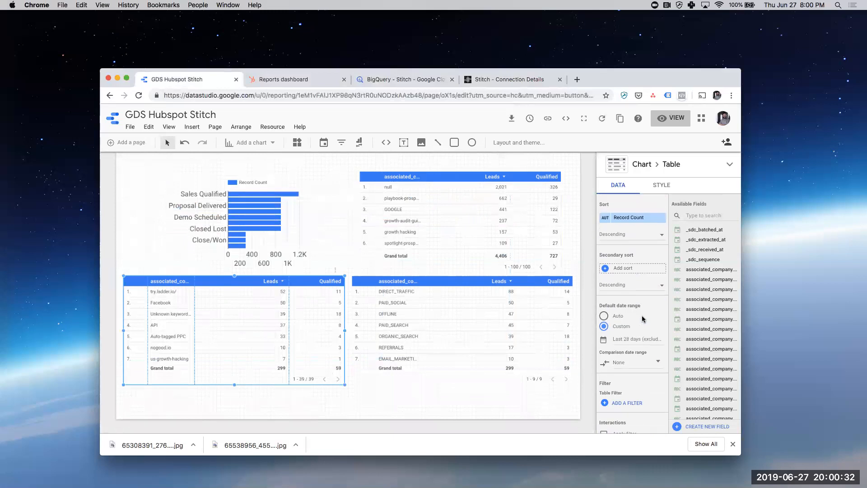
pyautogui.scroll(-1, 643, 319)
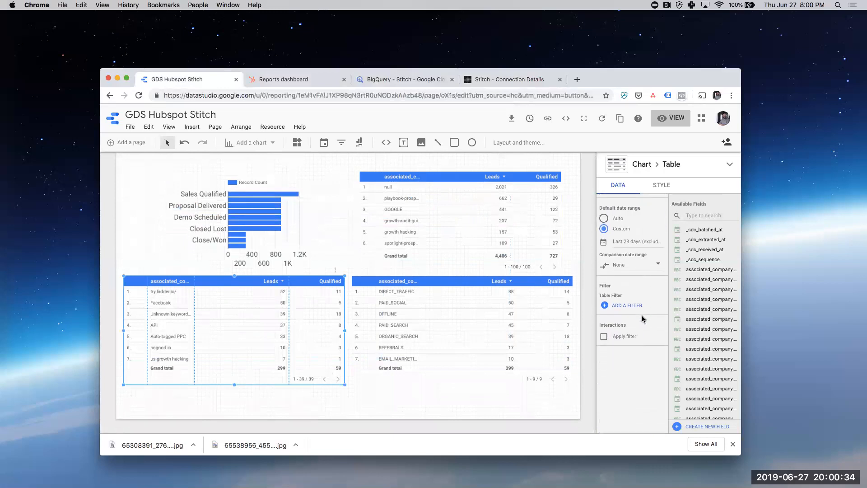
pyautogui.scroll(8, 642, 306)
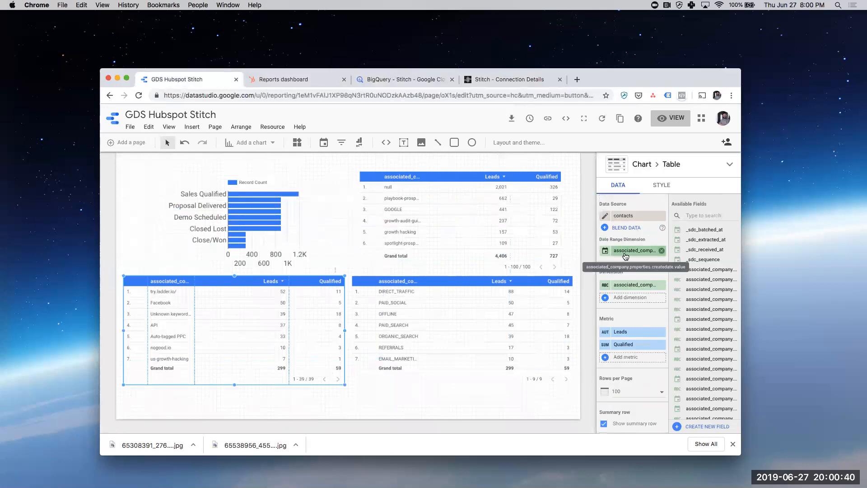
pyautogui.scroll(-5, 628, 284)
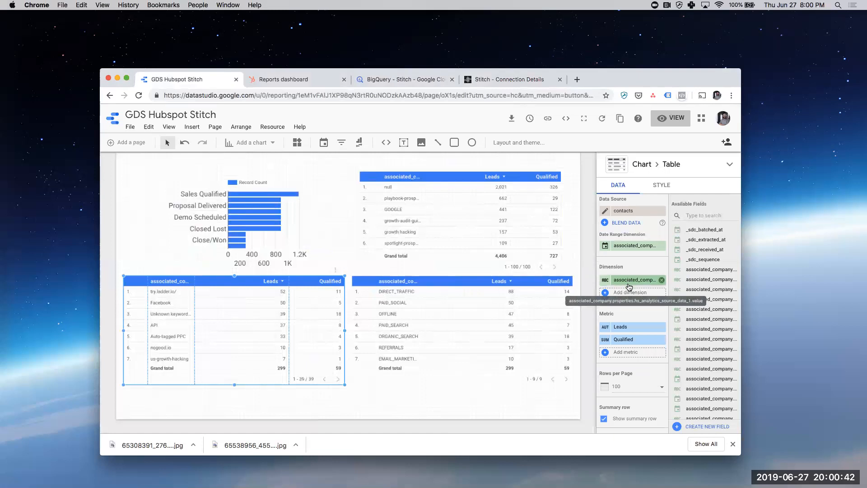
# Set the default date range of the table beneath the deal stage chart to Auto
pyautogui.scroll(-3, 629, 287)
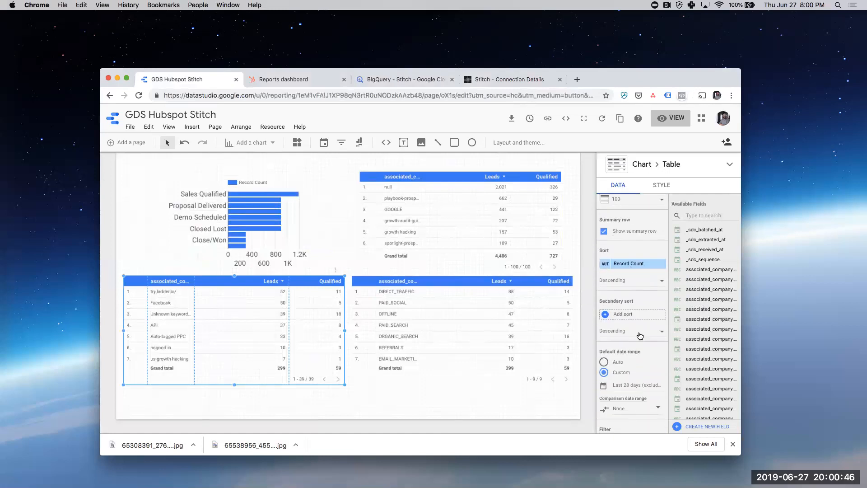
pyautogui.scroll(-2, 640, 335)
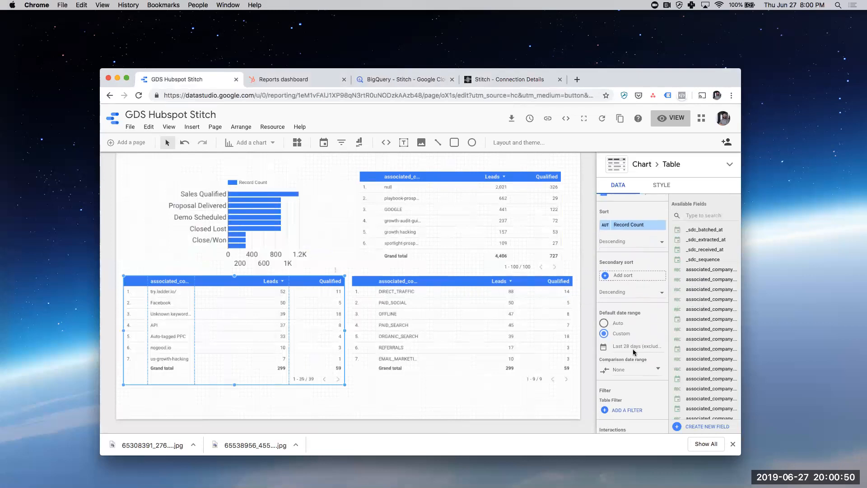
pyautogui.scroll(-2, 634, 350)
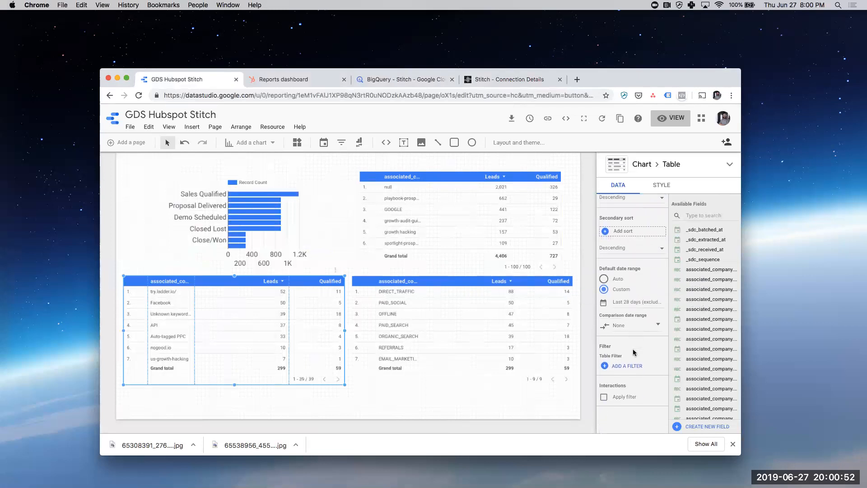
pyautogui.click(607, 281)
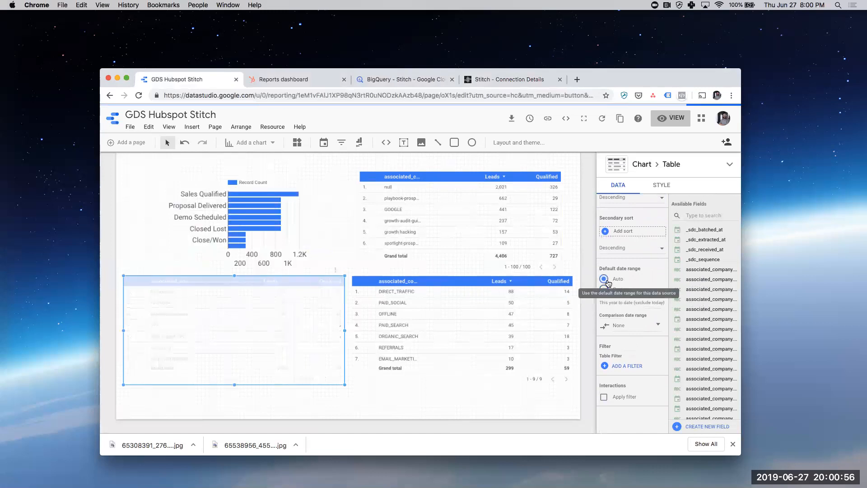
pyautogui.scroll(5, 632, 283)
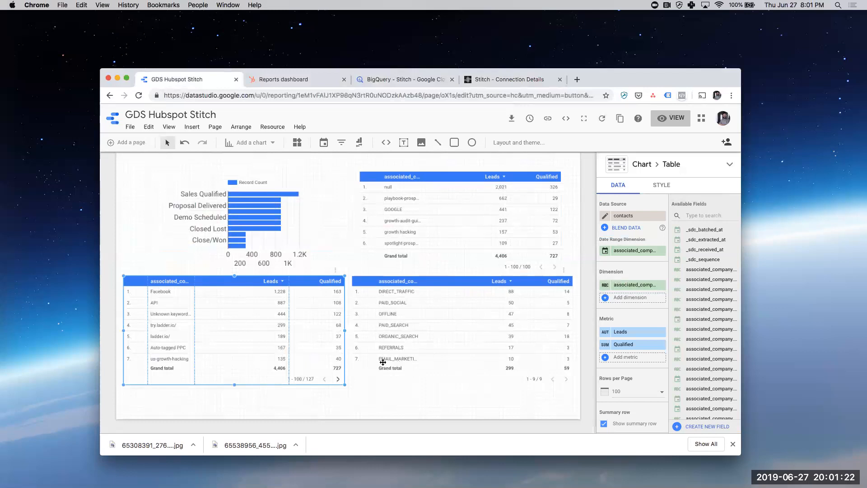
# Select the traffic source table listing DIRECT_TRAFFIC and PAID_SOCIAL and set its default date range to Auto
pyautogui.click(449, 302)
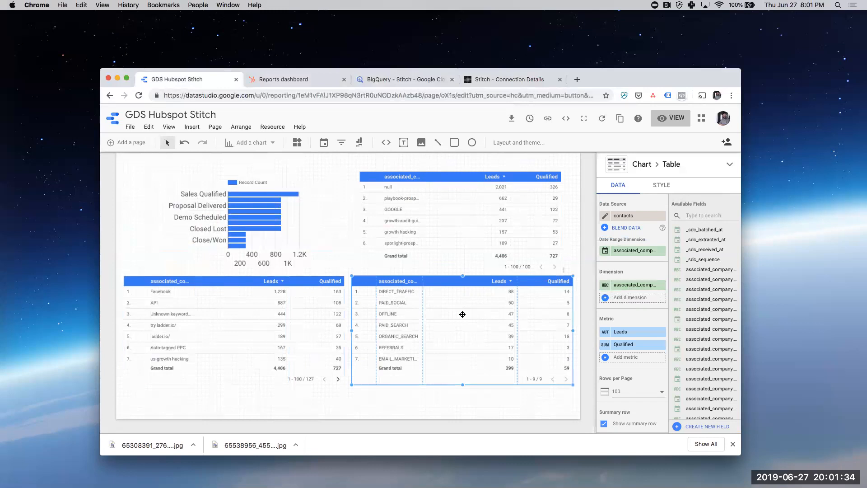
pyautogui.scroll(-6, 649, 383)
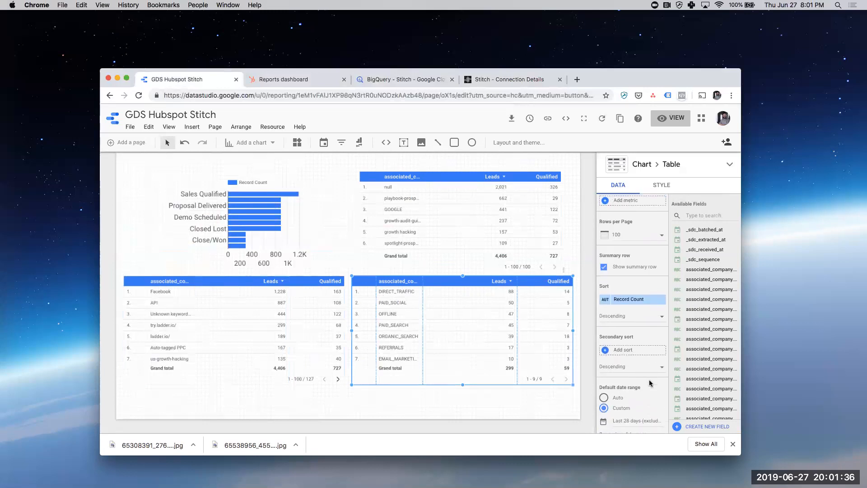
pyautogui.click(608, 312)
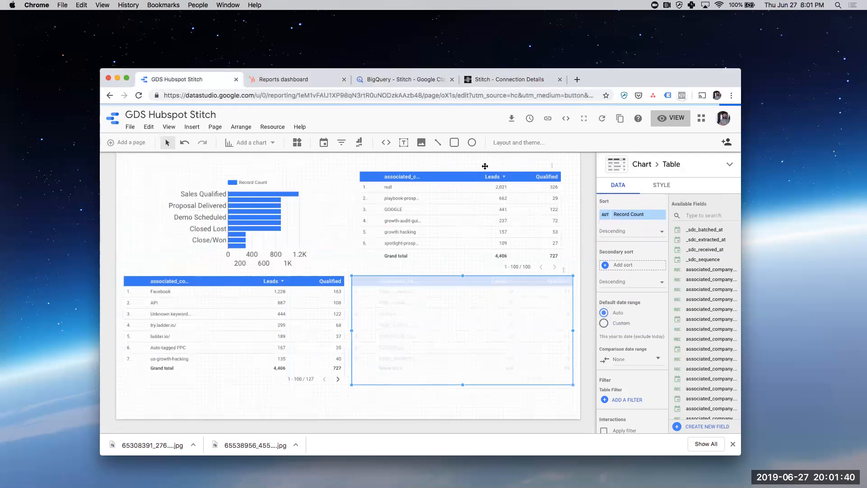
pyautogui.scroll(3, 458, 181)
pyautogui.scroll(-3, 489, 303)
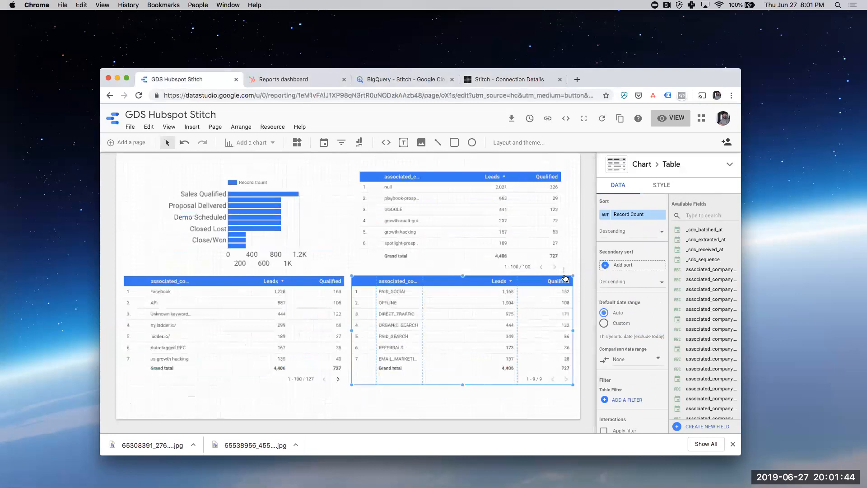
pyautogui.scroll(-4, 624, 353)
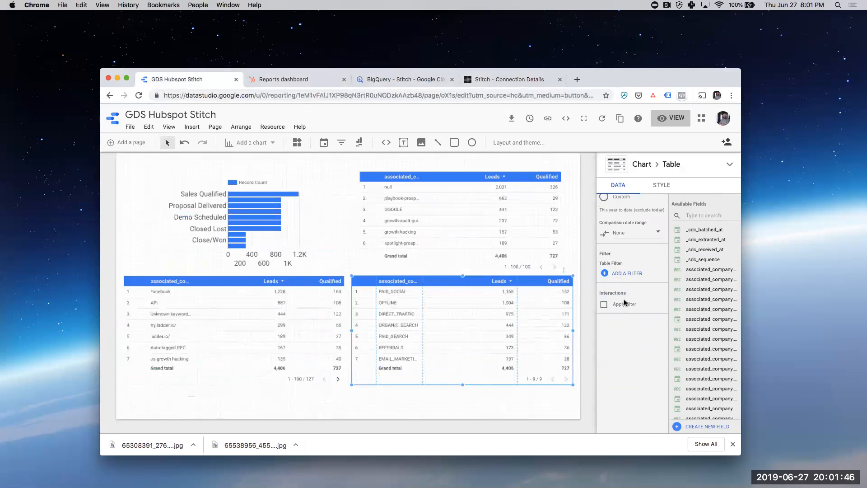
pyautogui.scroll(3, 549, 224)
# Start a new filter for the table beside the deal stage chart, using the associated_company.properties.hs_analytics_source_data_2.value field
pyautogui.click(538, 217)
pyautogui.click(533, 288)
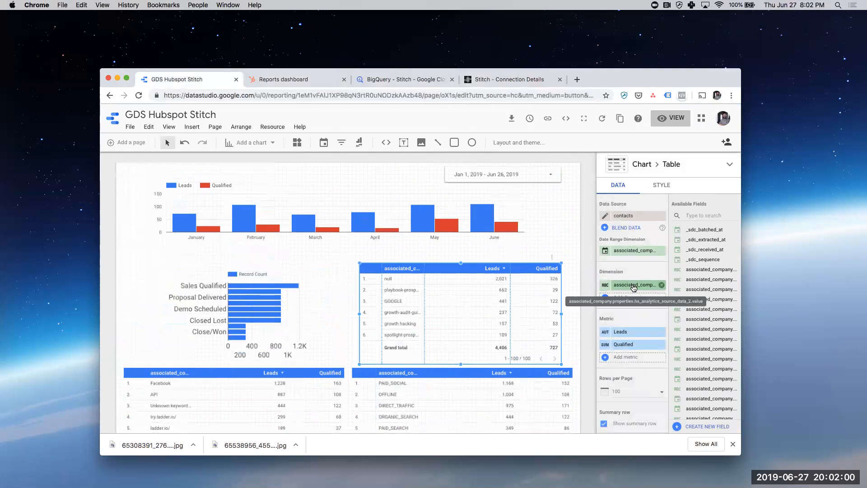
pyautogui.scroll(-5, 632, 287)
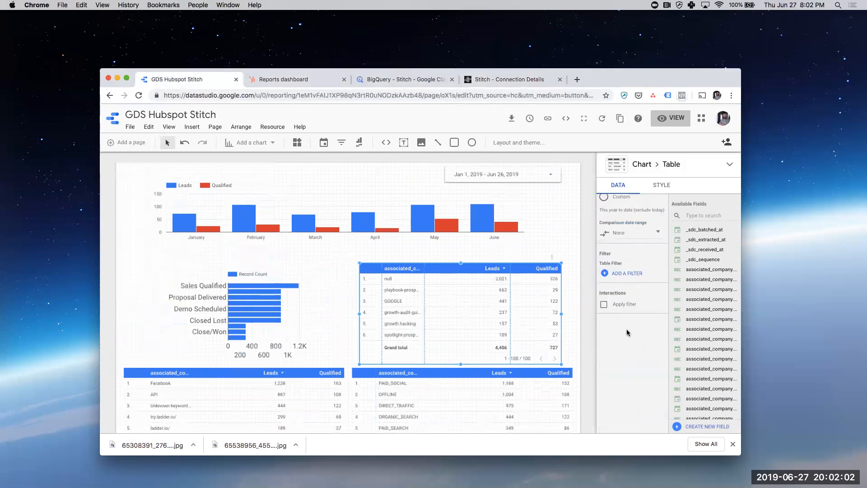
pyautogui.click(627, 274)
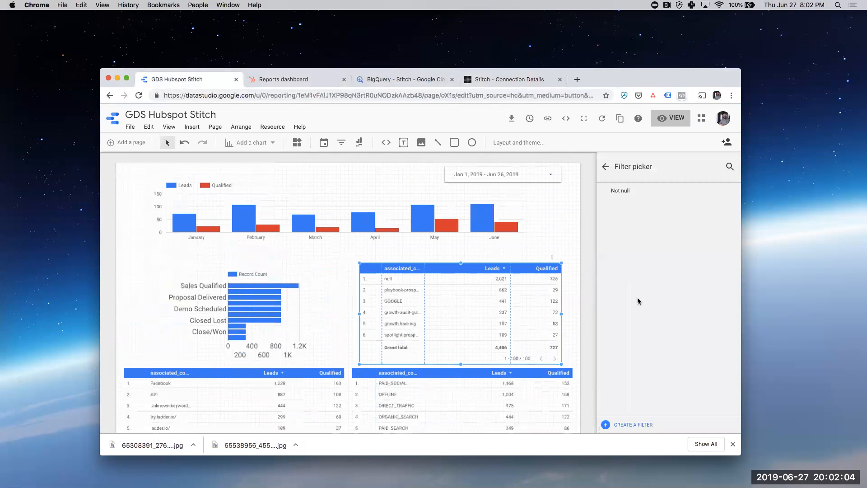
pyautogui.click(641, 426)
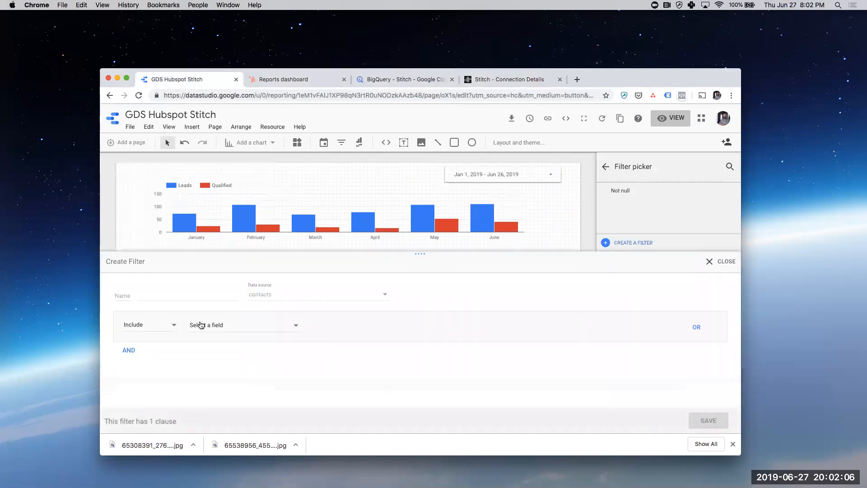
pyautogui.click(223, 324)
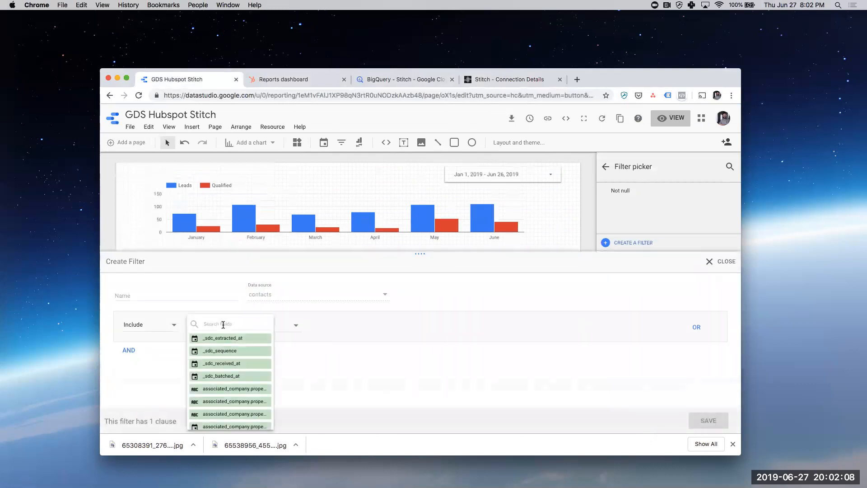
pyautogui.write('source')
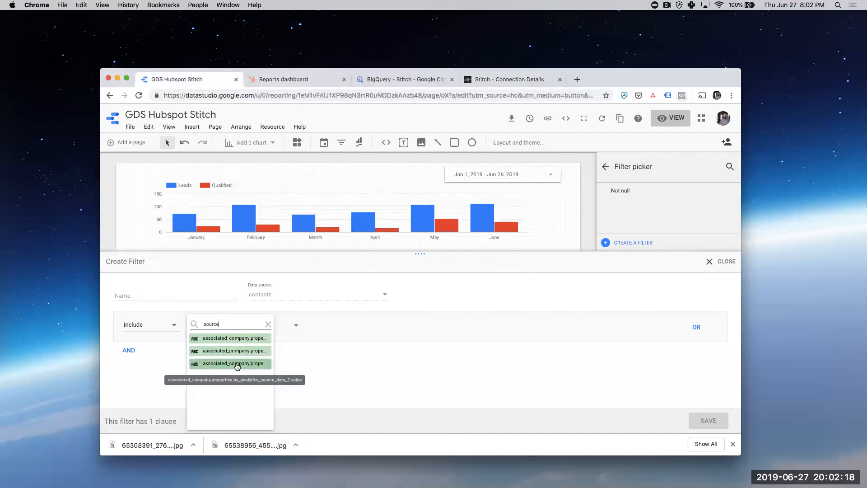
pyautogui.click(237, 364)
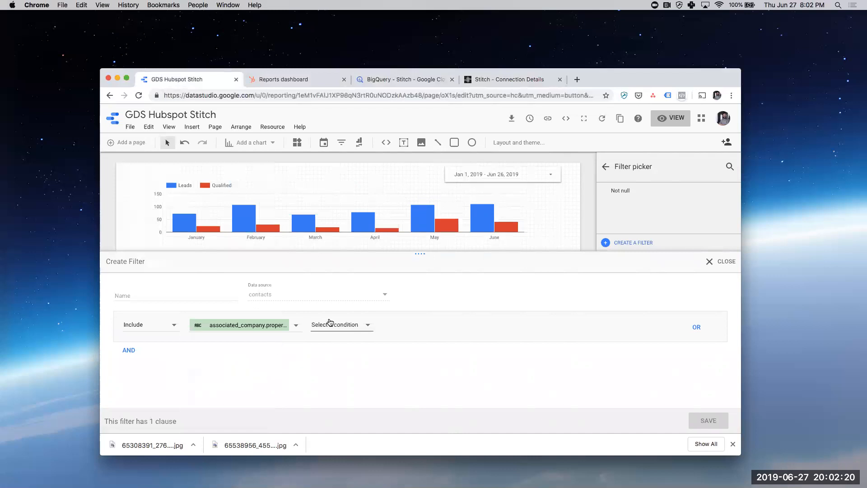
# Make the filter exclude values that are null, name it "Source is not null" and save it
pyautogui.click(329, 324)
pyautogui.click(335, 418)
pyautogui.click(127, 325)
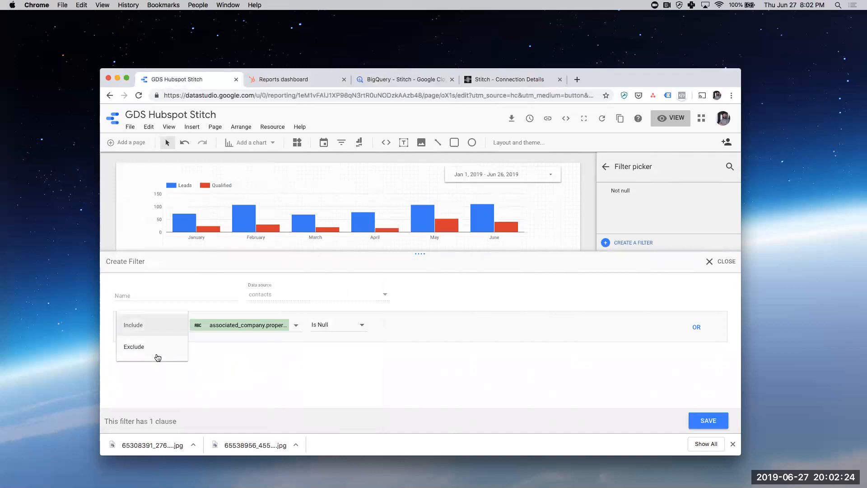
pyautogui.click(157, 356)
pyautogui.click(155, 297)
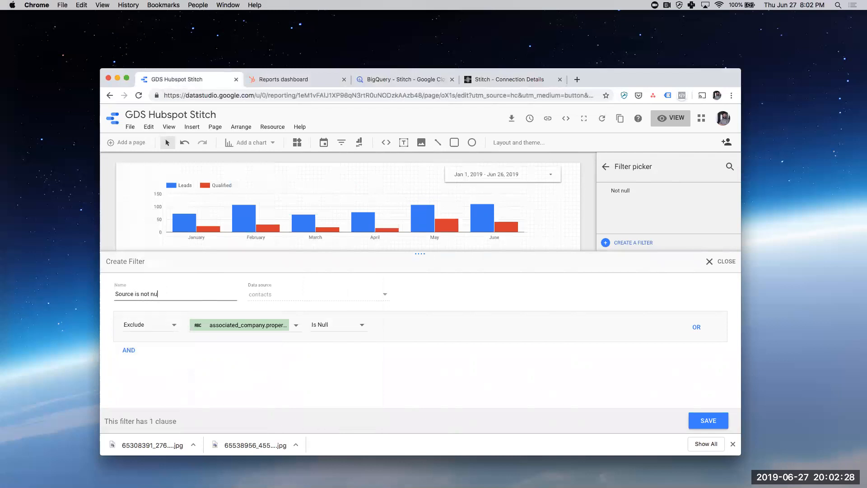
pyautogui.click(707, 421)
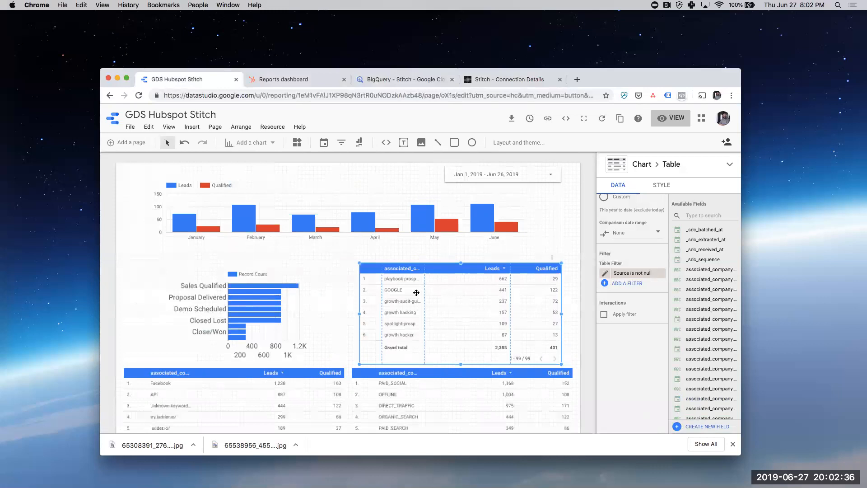
pyautogui.scroll(-3, 416, 293)
pyautogui.scroll(3, 416, 292)
# Switch the report to view mode and set its date range to Last 30 days
pyautogui.click(670, 119)
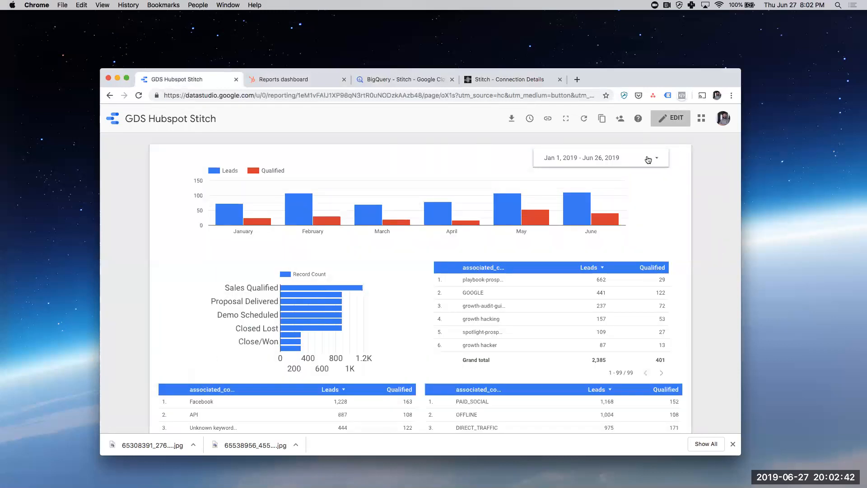
pyautogui.click(625, 157)
pyautogui.click(625, 164)
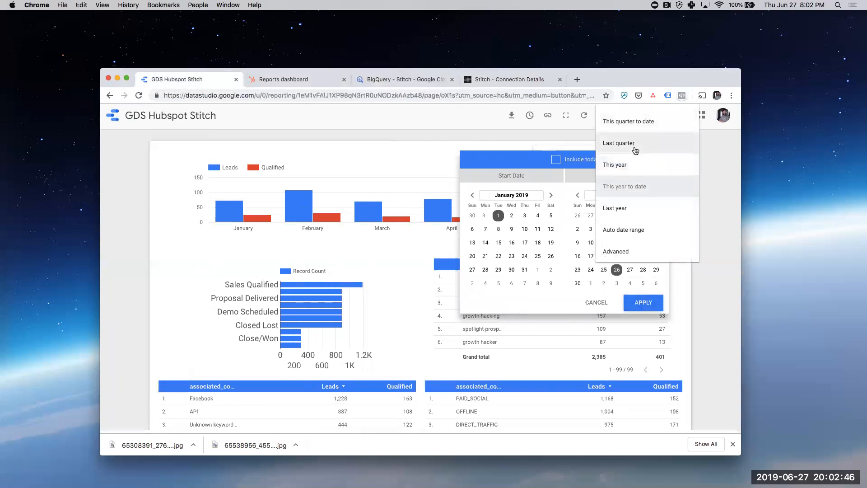
pyautogui.scroll(5, 631, 211)
pyautogui.scroll(5, 630, 211)
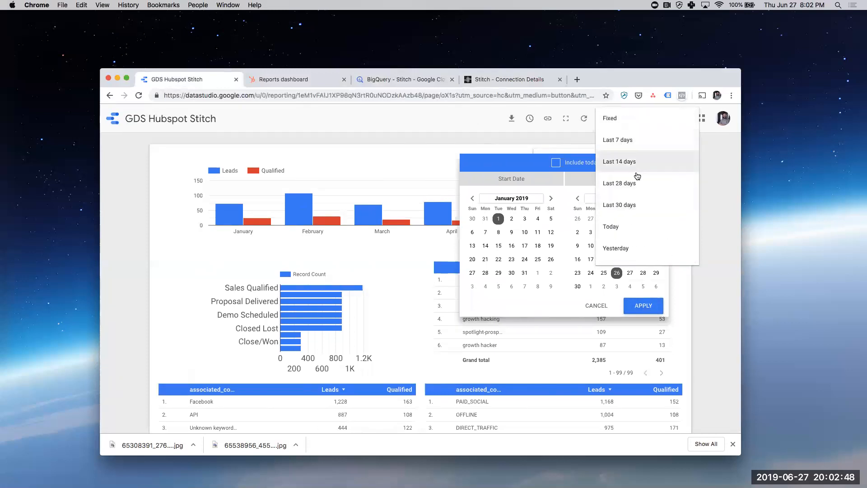
pyautogui.click(630, 205)
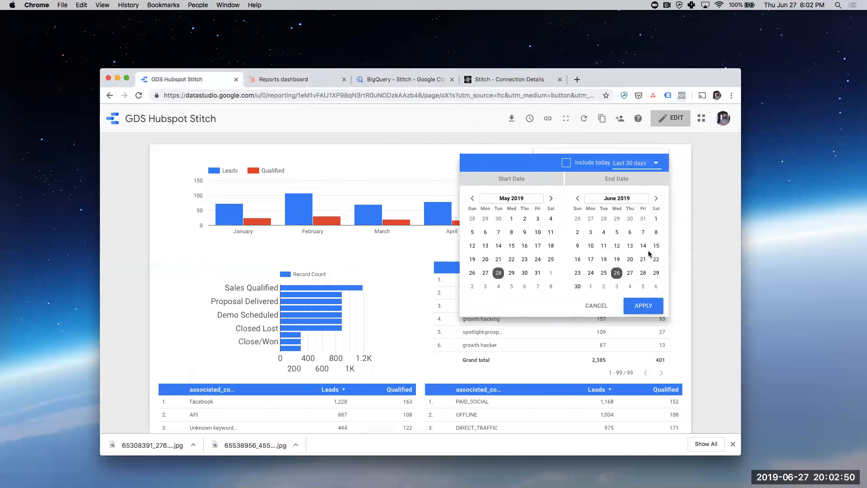
pyautogui.click(643, 305)
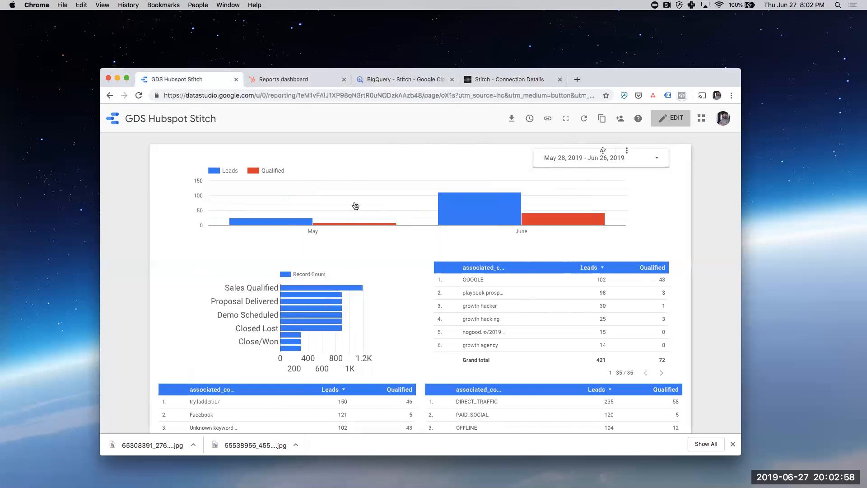
# Review the report's charts and the leads and qualified figures in its tables for the chosen date range
pyautogui.scroll(-3, 373, 306)
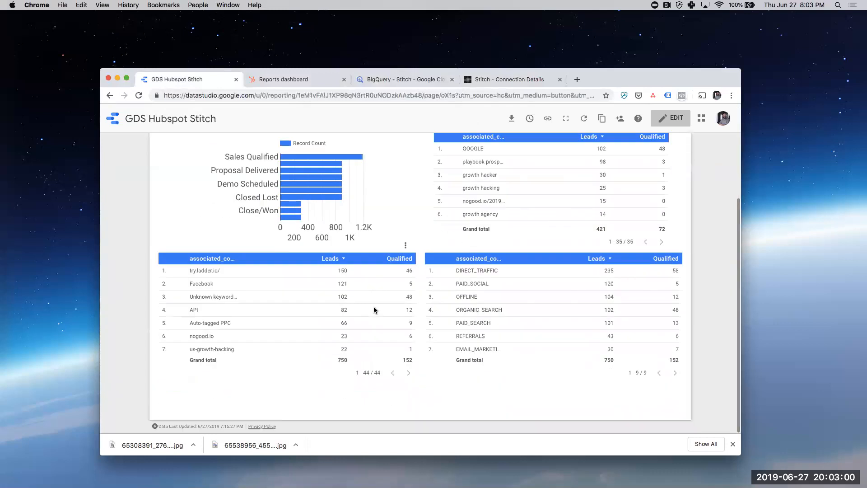
pyautogui.scroll(3, 373, 306)
pyautogui.scroll(-3, 310, 269)
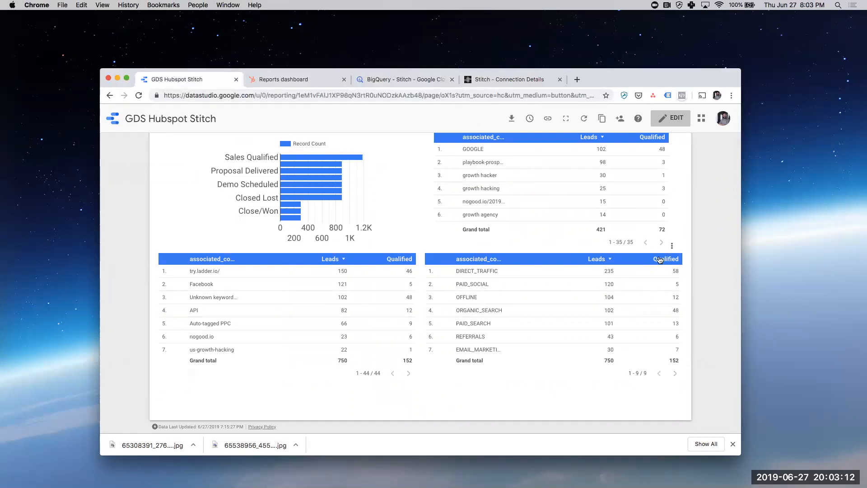
pyautogui.scroll(1, 660, 259)
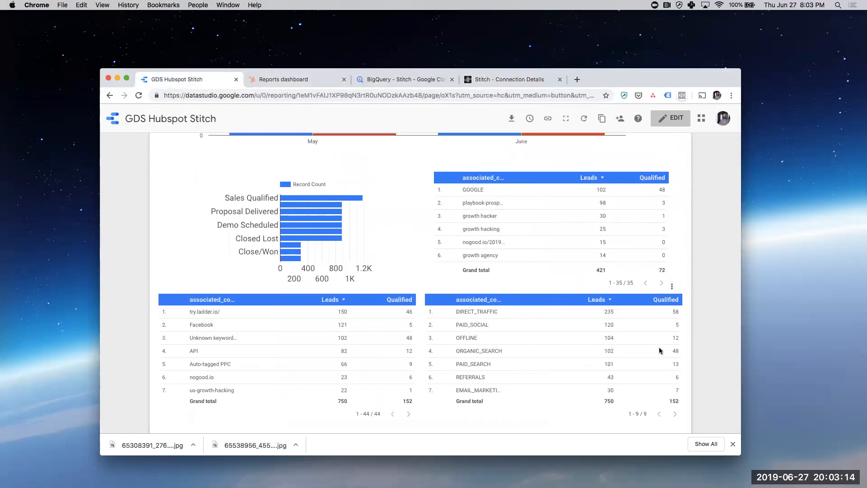
pyautogui.scroll(-1, 661, 352)
pyautogui.scroll(-1, 662, 392)
pyautogui.scroll(1, 649, 318)
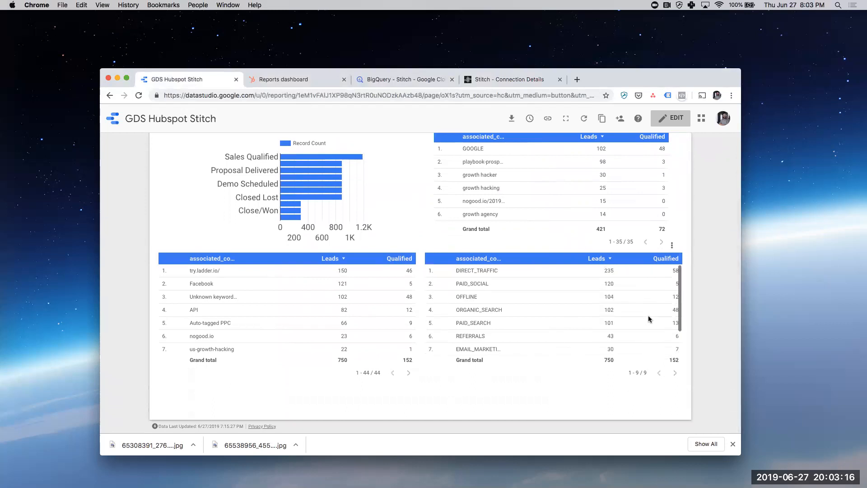
pyautogui.scroll(-5, 613, 183)
pyautogui.scroll(5, 613, 182)
pyautogui.scroll(1, 673, 163)
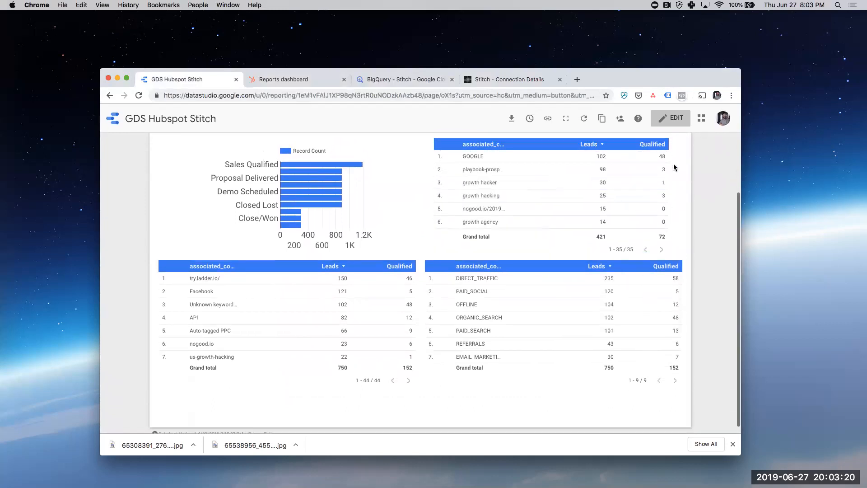
pyautogui.scroll(3, 673, 163)
pyautogui.scroll(-6, 559, 294)
pyautogui.scroll(6, 559, 294)
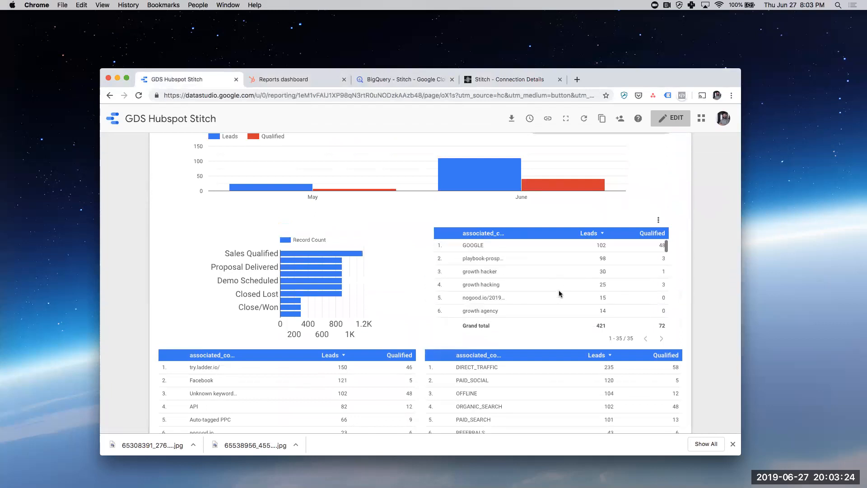
pyautogui.scroll(1, 559, 294)
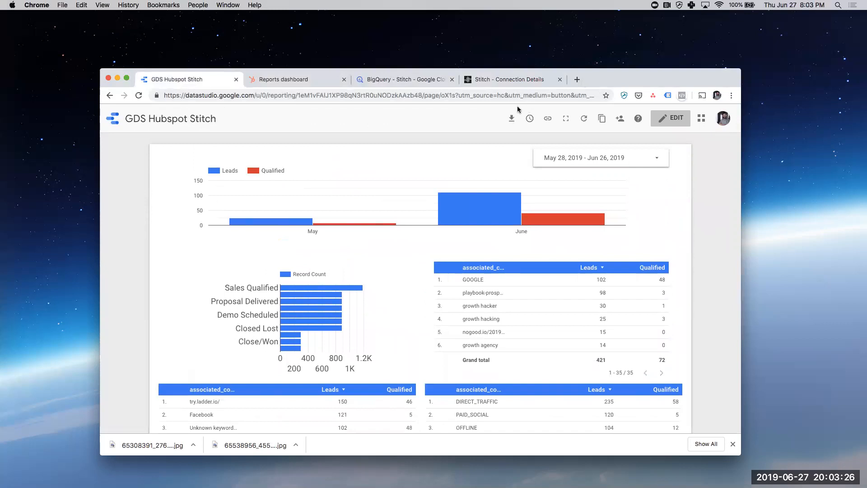
# Download the report as a PDF with a link back to the report, and open the downloaded file
pyautogui.click(510, 116)
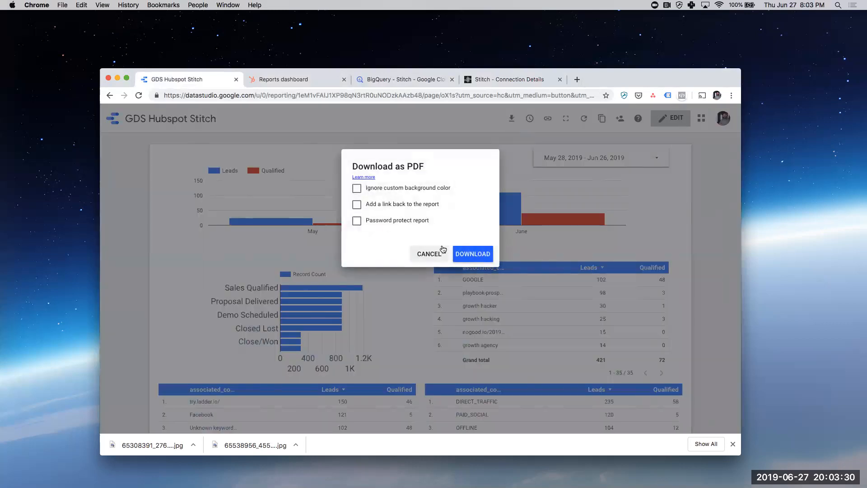
pyautogui.click(392, 208)
pyautogui.click(473, 255)
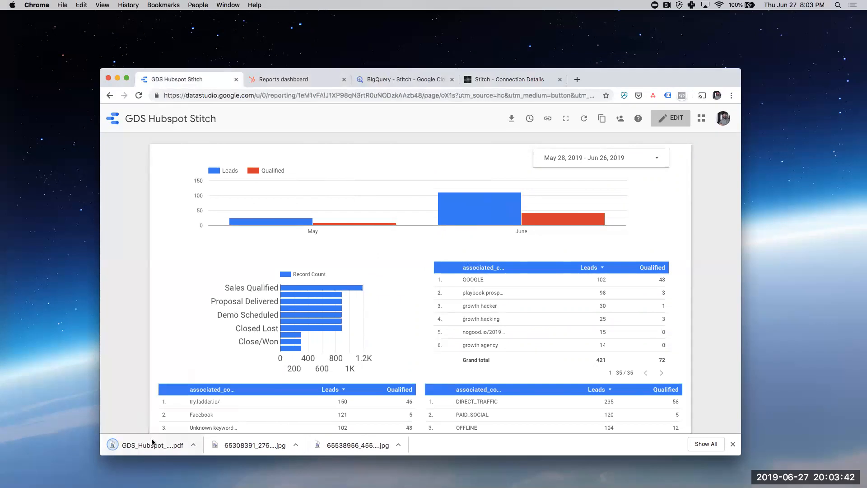
pyautogui.click(153, 441)
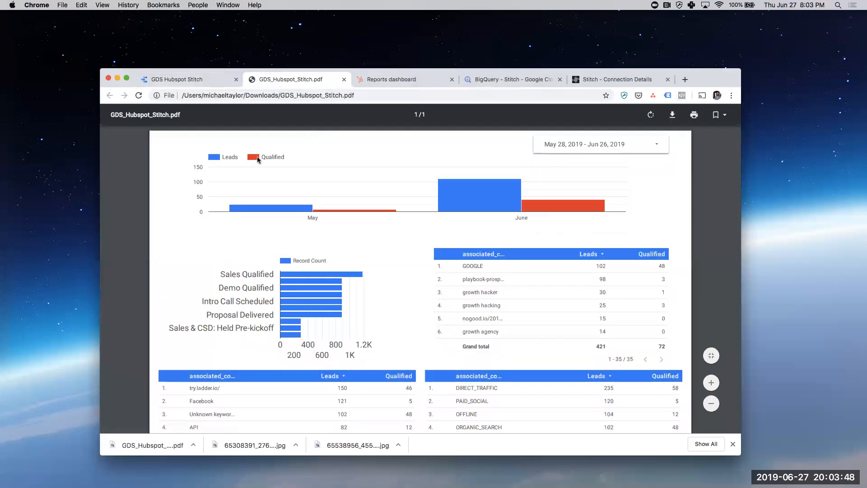
# Switch to BigQuery, collapse the hubspot dataset, expand facebook_ads and open the preview of its campaigns table
pyautogui.scroll(-5, 297, 326)
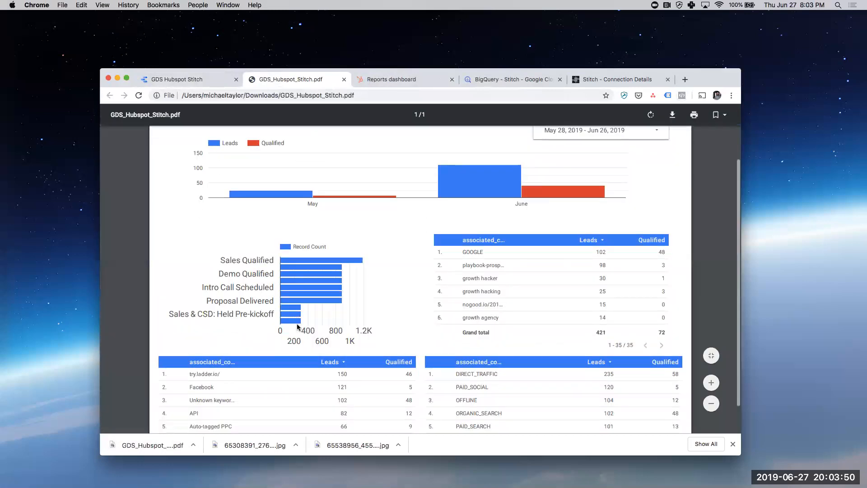
pyautogui.scroll(5, 297, 323)
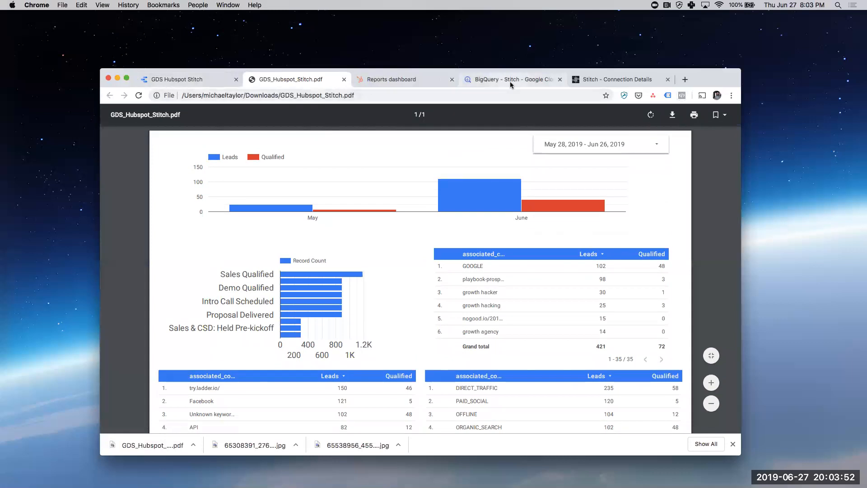
pyautogui.click(510, 81)
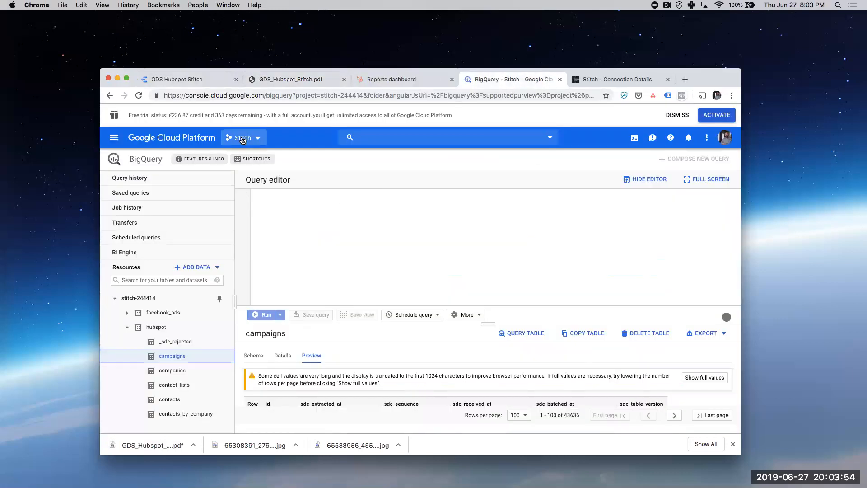
pyautogui.click(127, 327)
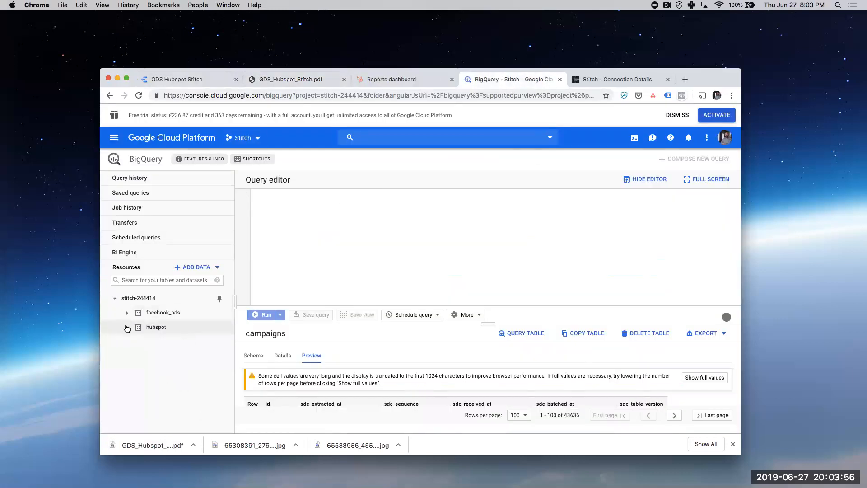
pyautogui.click(128, 312)
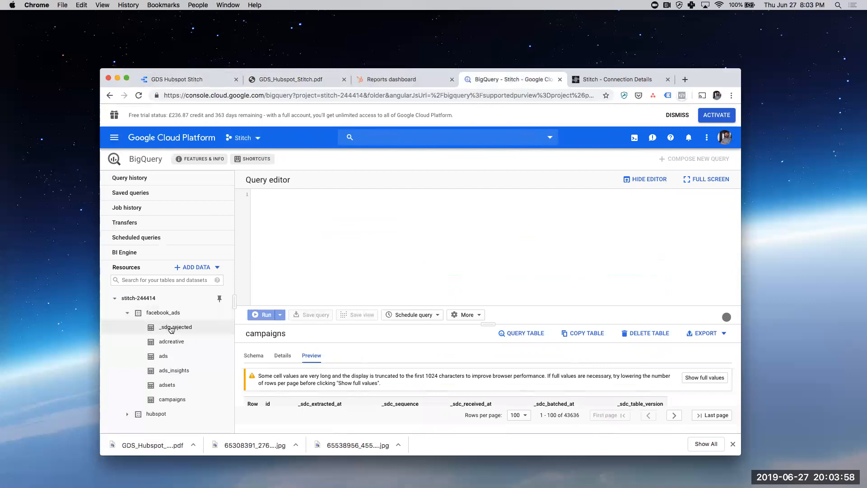
pyautogui.click(179, 346)
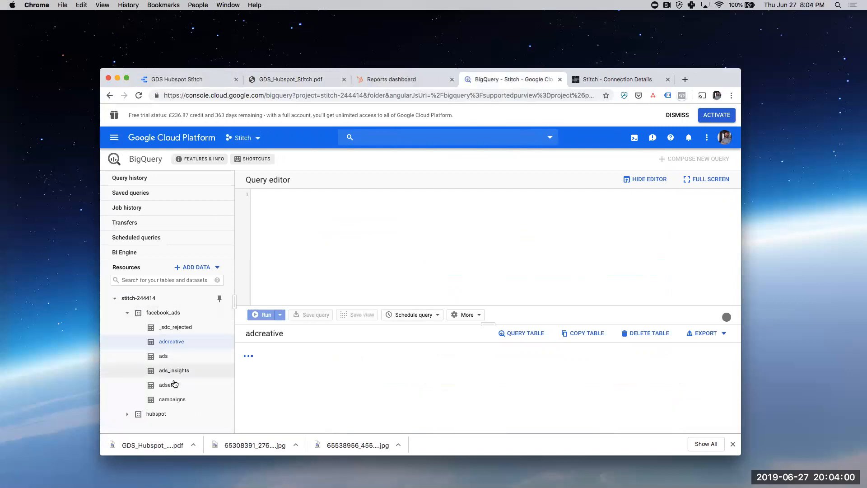
pyautogui.click(178, 398)
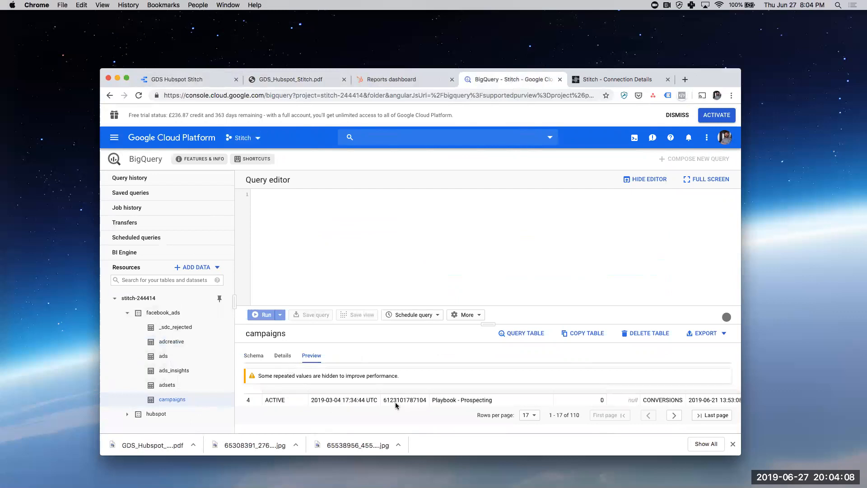
# Enlarge the preview area of the facebook_ads campaigns table and examine its rows and columns
pyautogui.moveTo(490, 323); pyautogui.dragTo(489, 240)
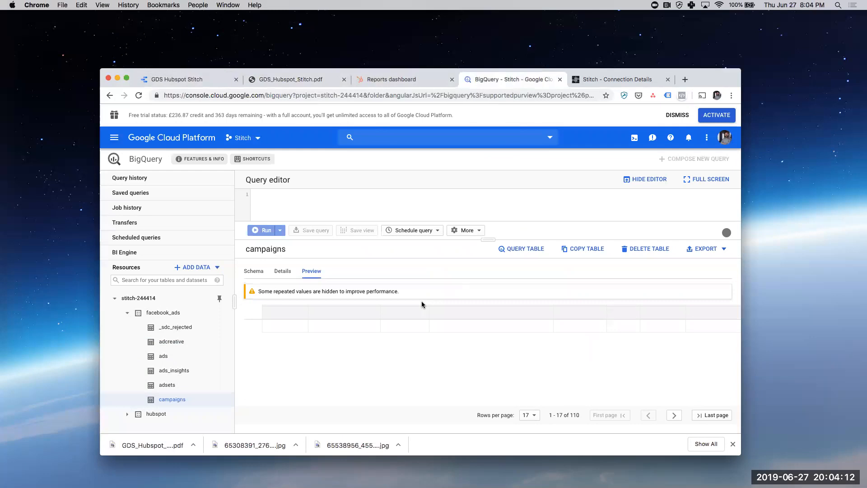
pyautogui.rightClick(411, 354)
pyautogui.click(391, 356)
pyautogui.moveTo(235, 305)
pyautogui.mouseDown()
pyautogui.moveTo(250, 310)
pyautogui.moveTo(231, 313)
pyautogui.mouseUp()
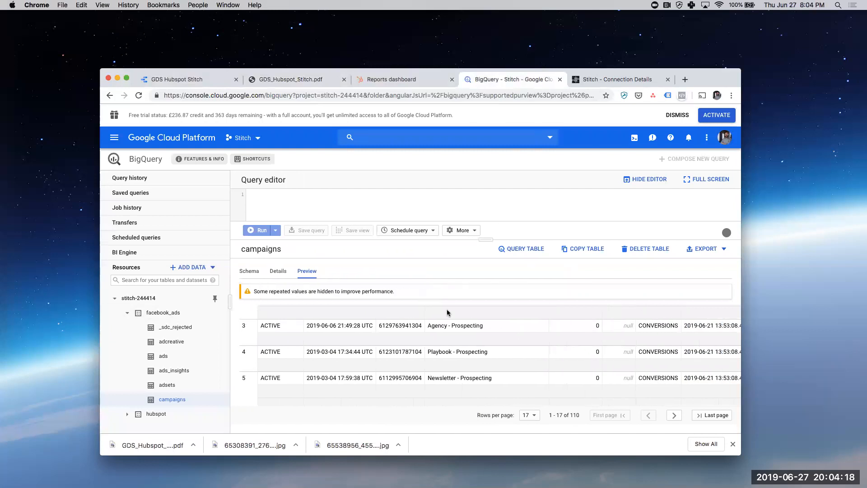
pyautogui.hscroll(10, 446, 312)
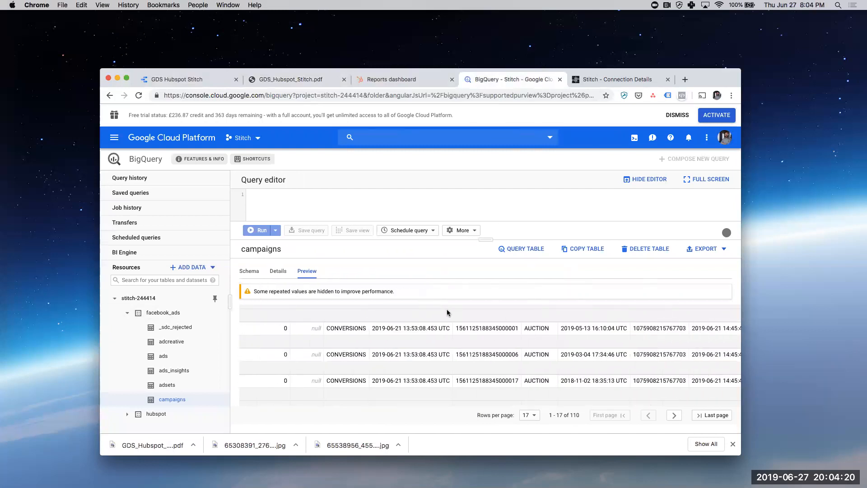
pyautogui.hscroll(-10, 447, 311)
pyautogui.scroll(-2, 447, 311)
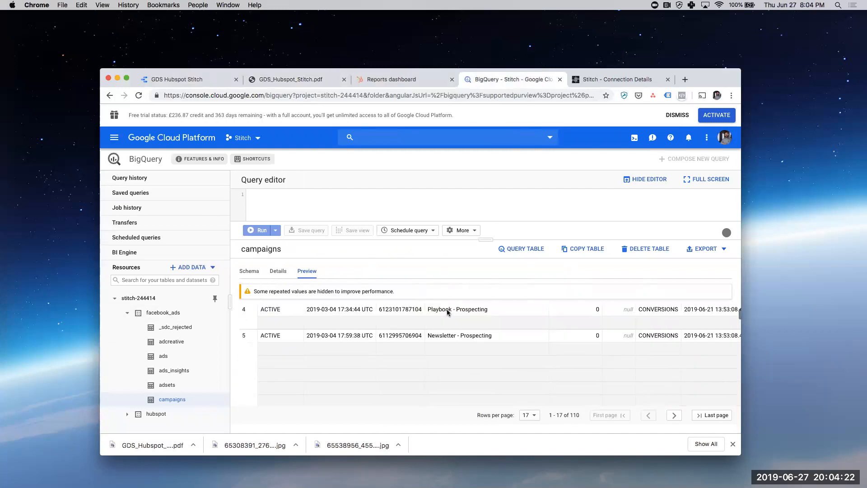
pyautogui.scroll(3, 447, 311)
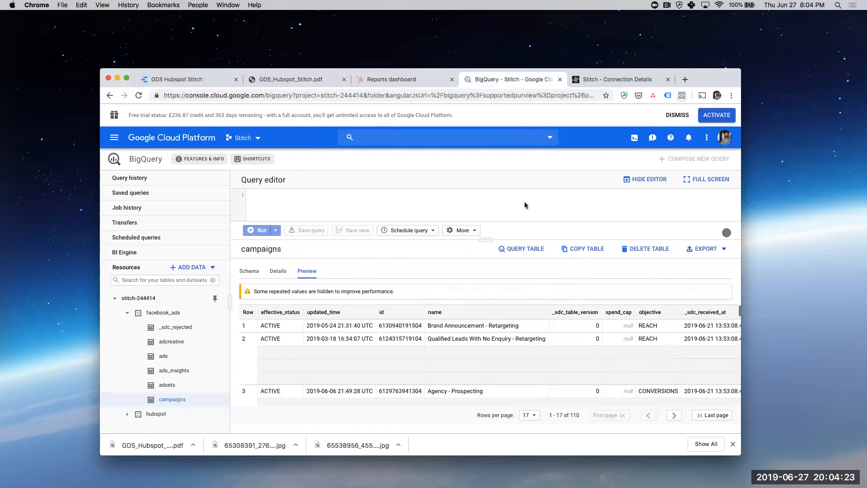
# Switch to Stitch, review the list of existing integrations and open the directory for adding an integration
pyautogui.click(620, 84)
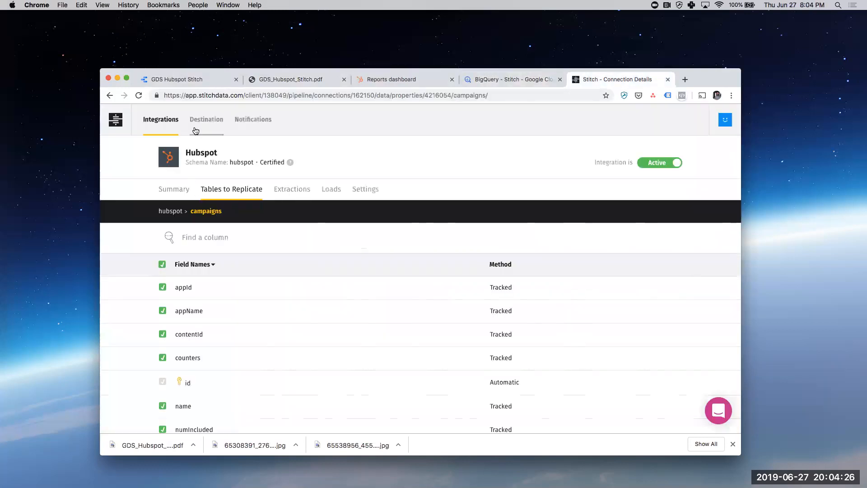
pyautogui.click(162, 120)
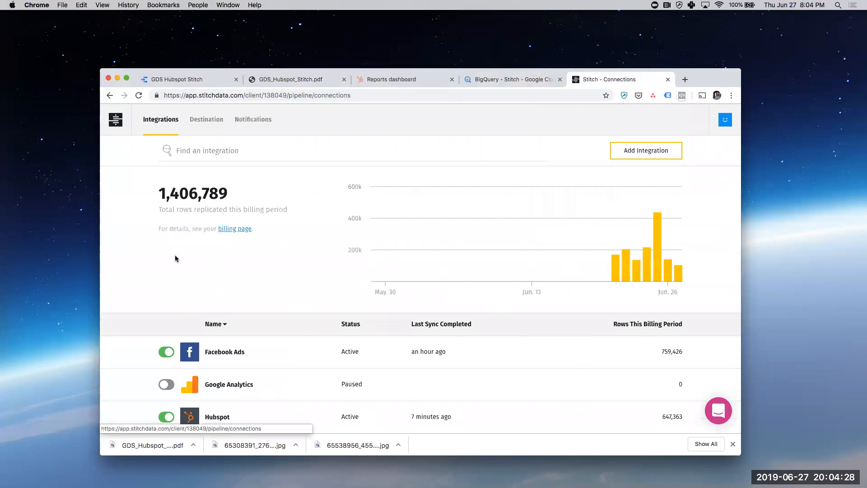
pyautogui.scroll(-3, 175, 256)
pyautogui.scroll(3, 172, 397)
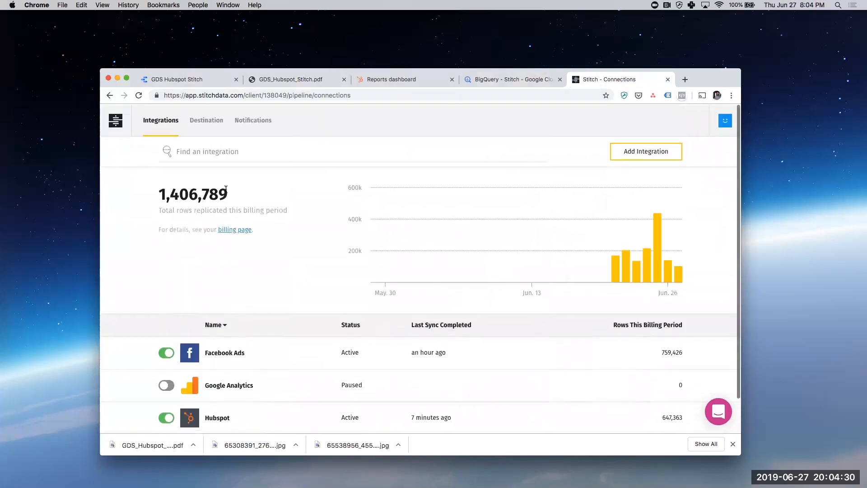
pyautogui.click(648, 156)
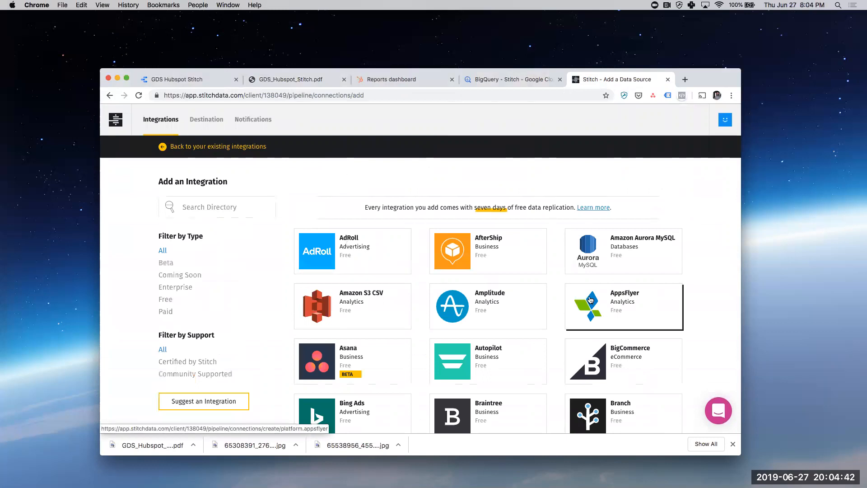
# Browse the whole integration directory to see which advertising, analytics, CRM, email and database sources are offered
pyautogui.scroll(-5, 590, 299)
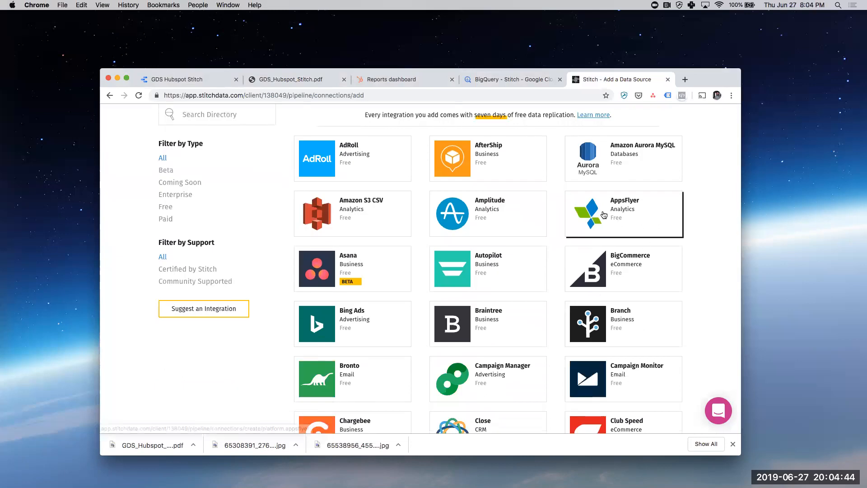
pyautogui.scroll(-3, 459, 301)
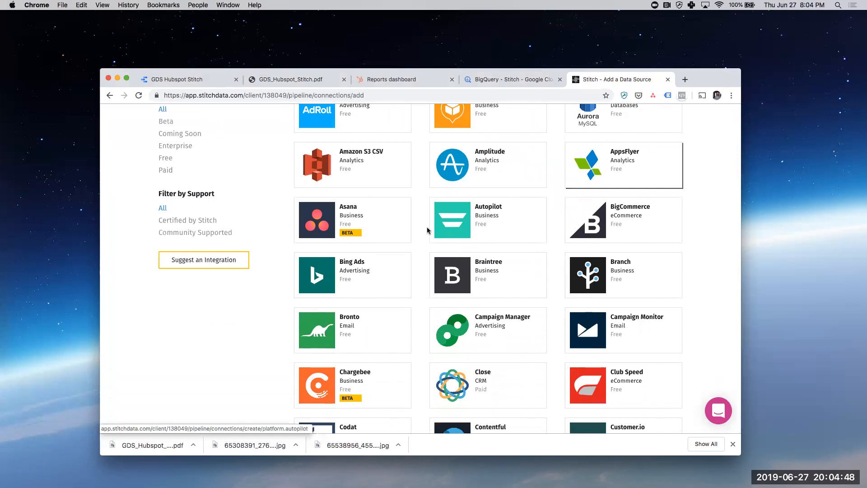
pyautogui.scroll(-7, 427, 230)
pyautogui.scroll(-6, 427, 230)
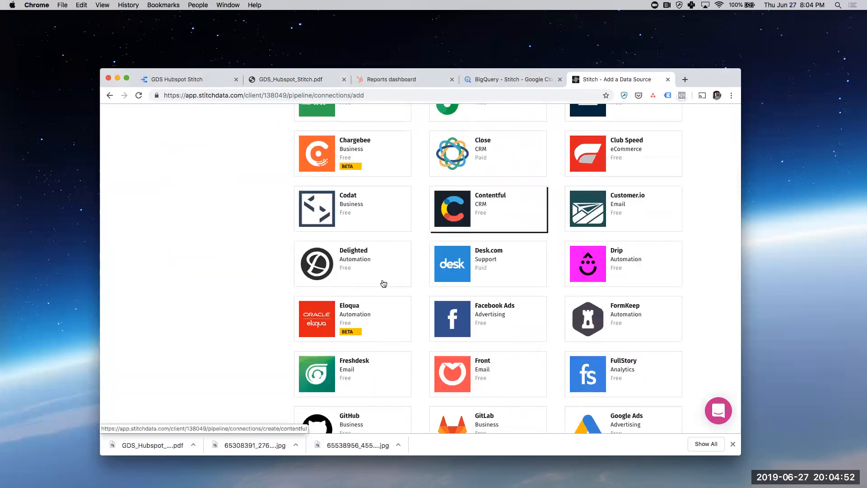
pyautogui.scroll(-6, 381, 282)
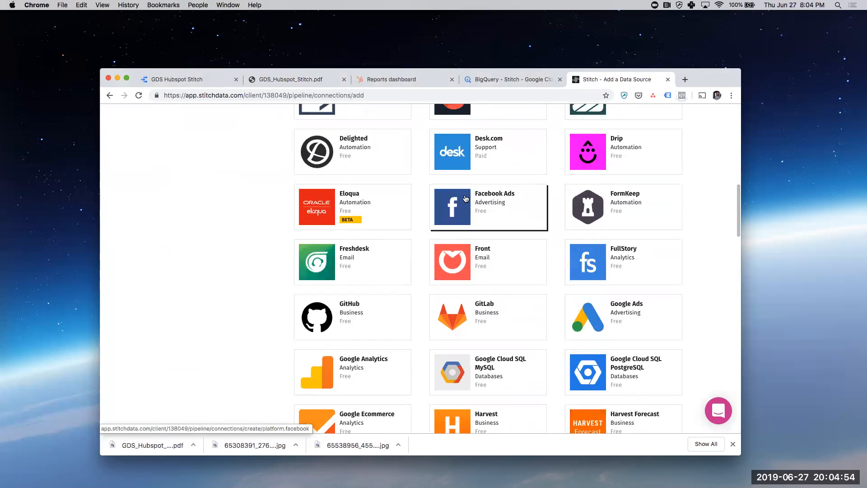
pyautogui.scroll(-4, 451, 316)
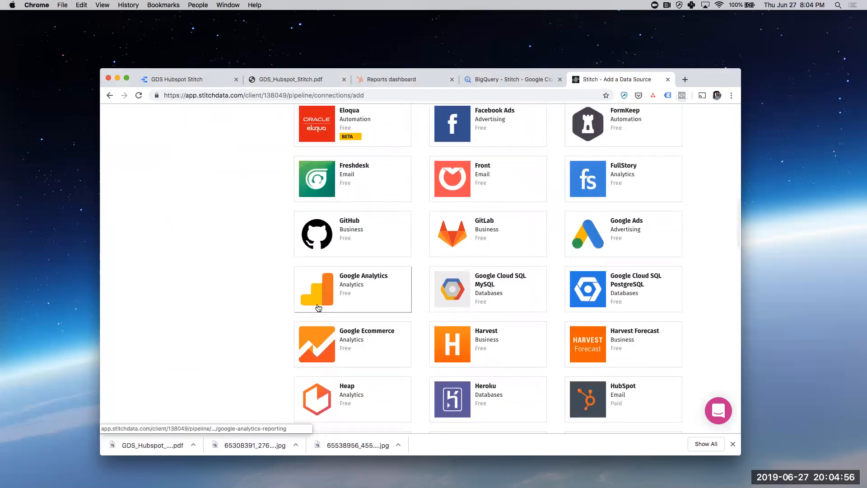
pyautogui.scroll(-4, 316, 303)
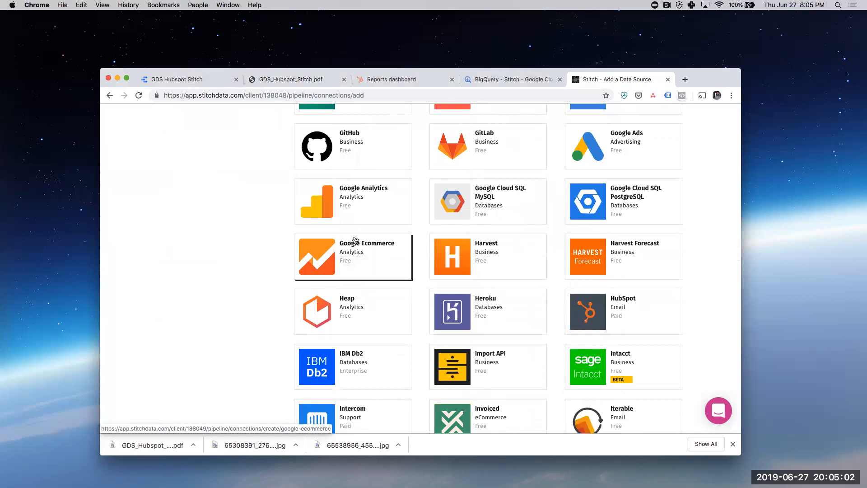
pyautogui.scroll(-4, 355, 240)
pyautogui.scroll(-7, 389, 294)
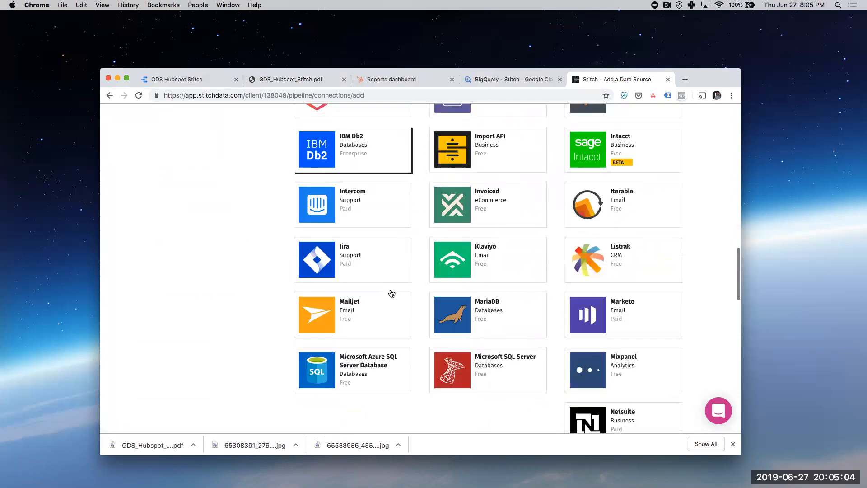
pyautogui.scroll(-2, 515, 236)
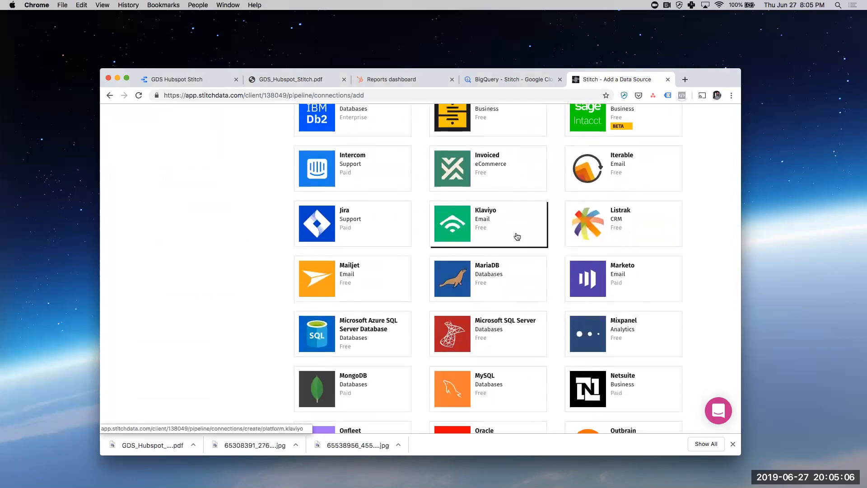
pyautogui.scroll(-4, 516, 235)
pyautogui.scroll(-6, 517, 236)
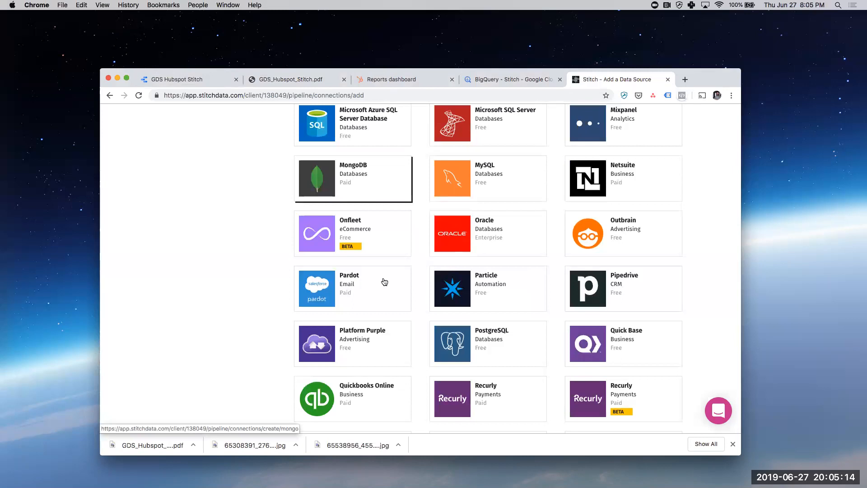
pyautogui.scroll(-5, 385, 279)
pyautogui.scroll(-3, 462, 351)
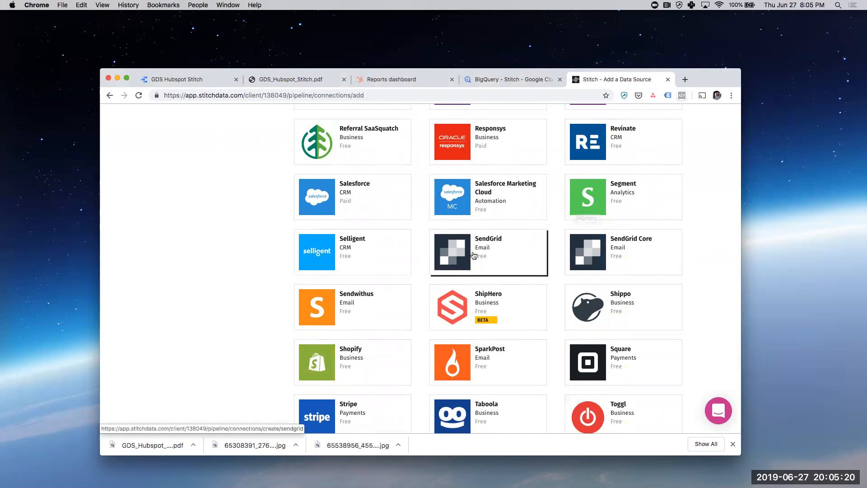
pyautogui.scroll(-4, 468, 313)
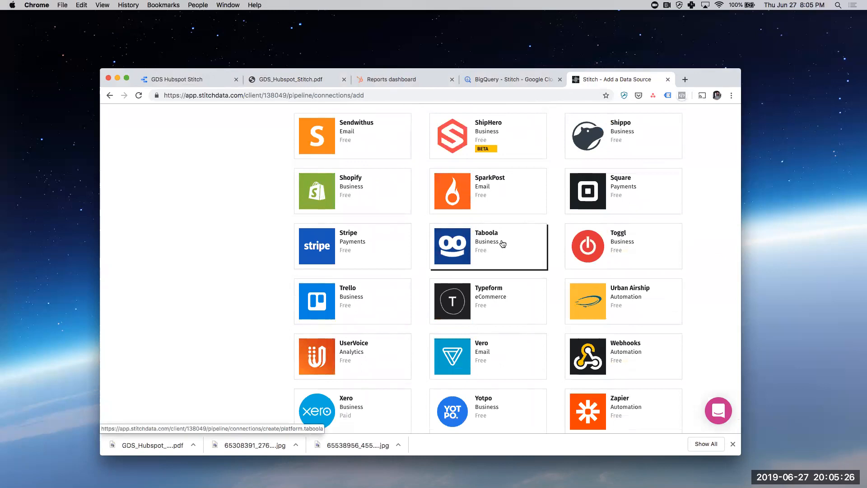
pyautogui.scroll(-3, 502, 244)
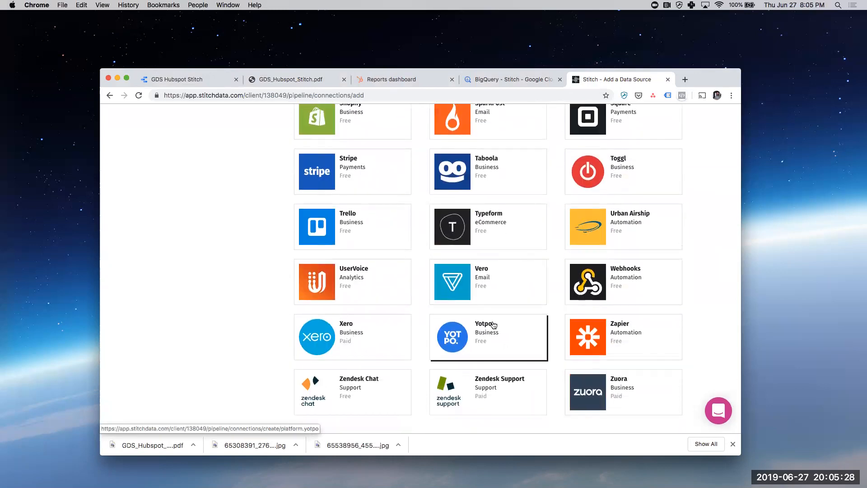
pyautogui.scroll(1, 416, 218)
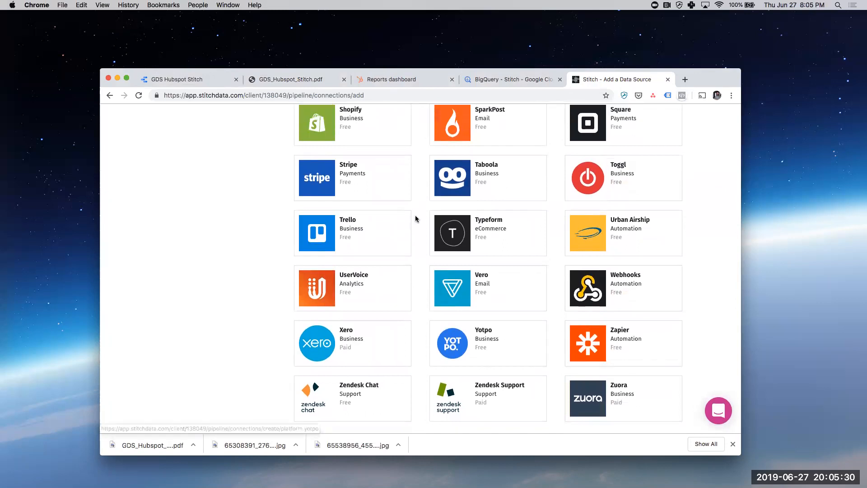
pyautogui.scroll(20, 415, 219)
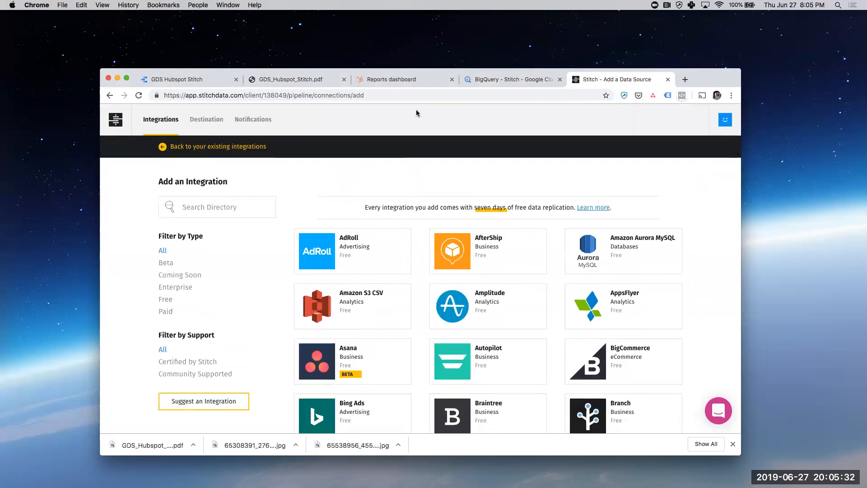
# Look again at the facebook_ads tables in BigQuery and at the GDS Hubspot Stitch report in Data Studio
pyautogui.click(492, 80)
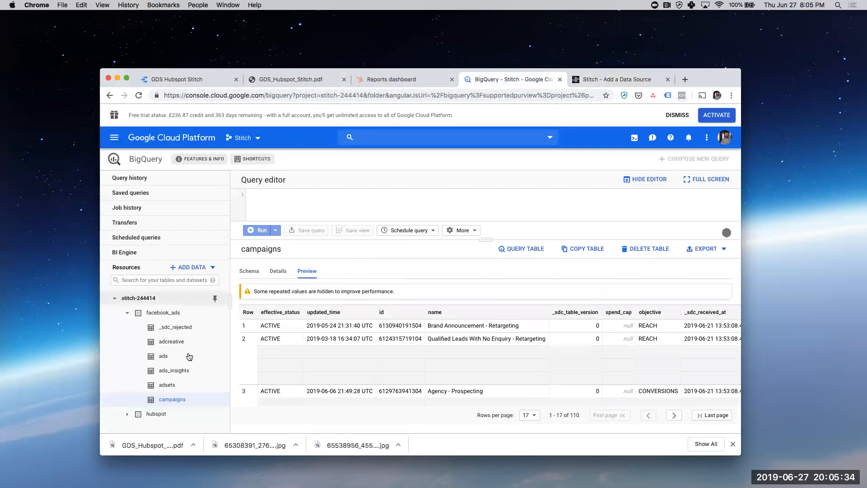
pyautogui.click(199, 79)
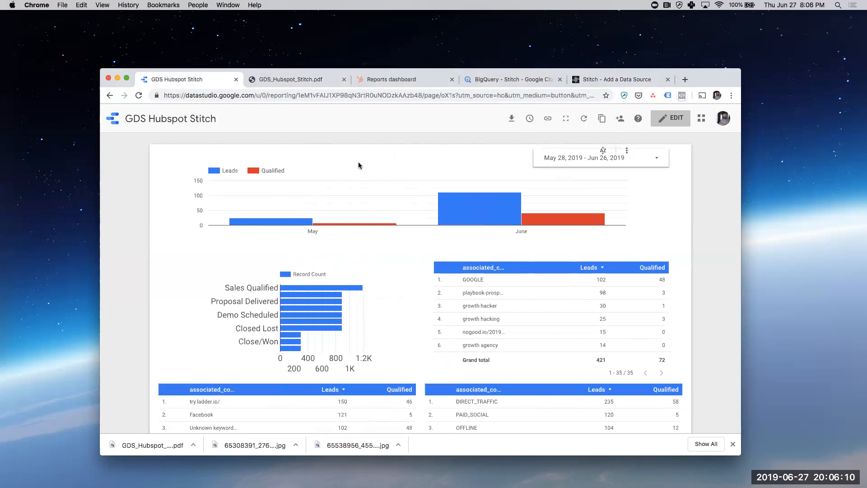
# Search Stitch's integration directory for "sales" and for "pardot", and clear the search
pyautogui.click(602, 80)
pyautogui.click(224, 206)
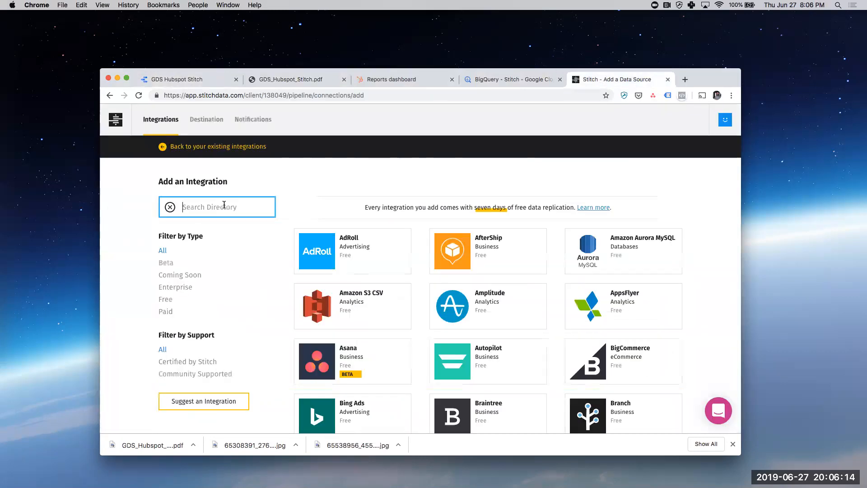
pyautogui.write('sales')
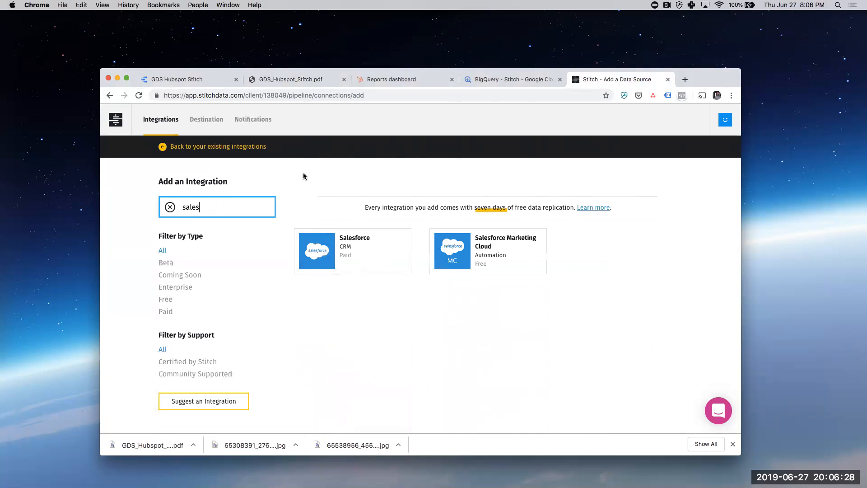
pyautogui.doubleClick(235, 203)
pyautogui.write('pardot')
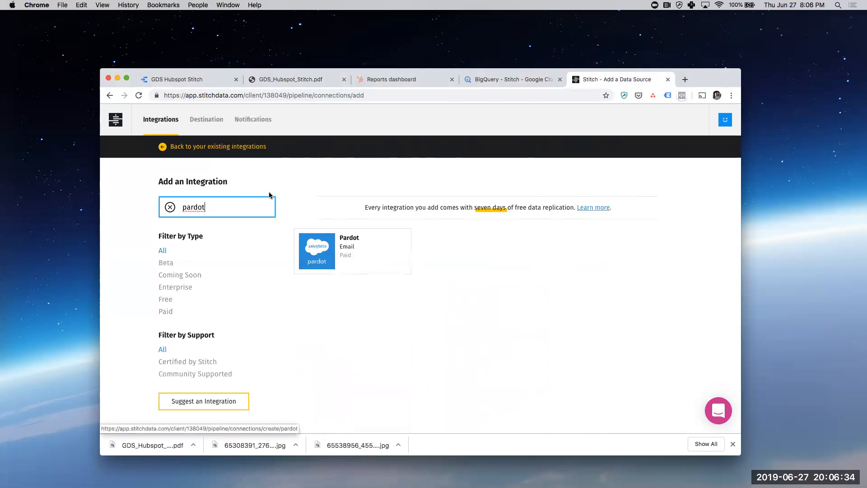
pyautogui.doubleClick(227, 202)
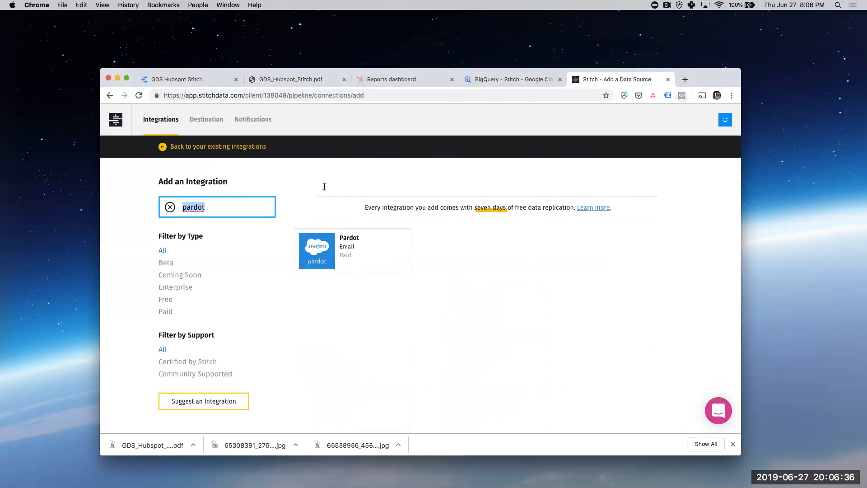
pyautogui.press('BackSpace')
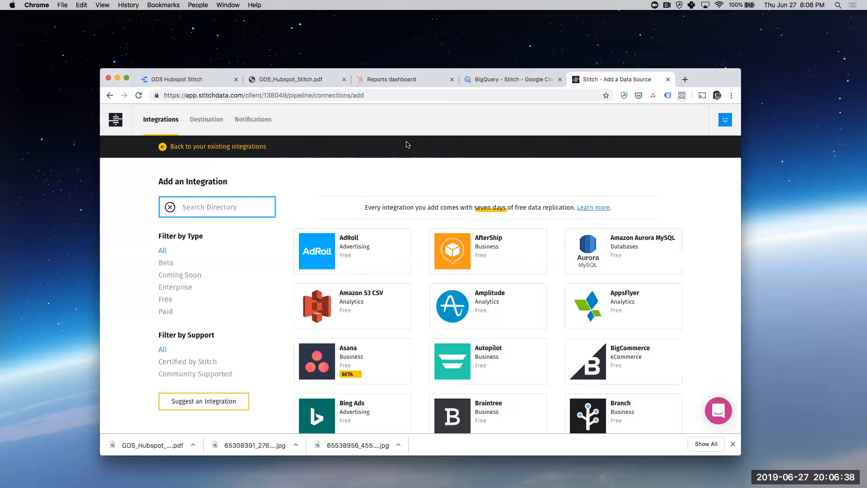